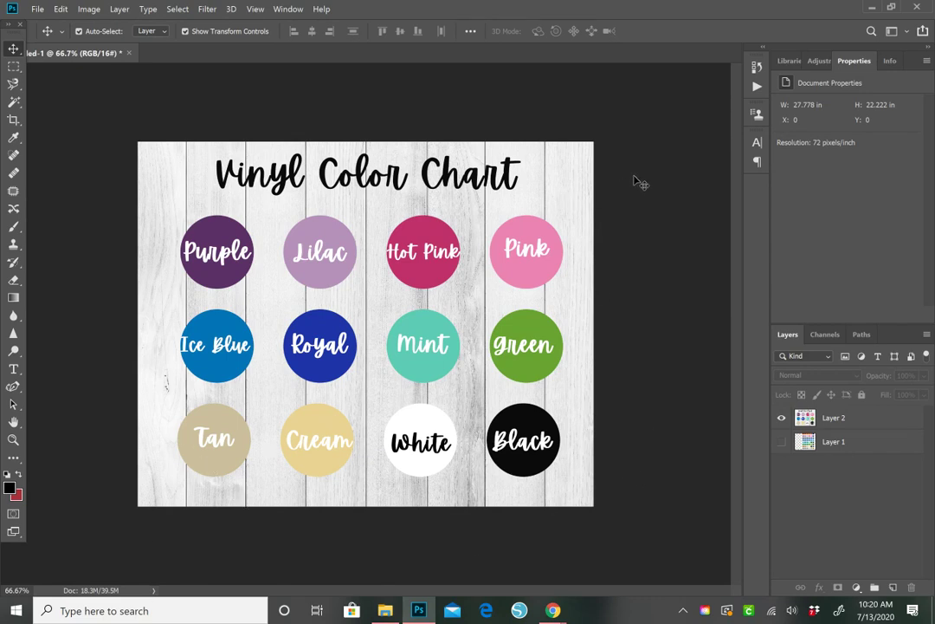
Create a 2000 × 1600 px white document at 72 pixels/inch named 'Etsy Listing'.
click(38, 10)
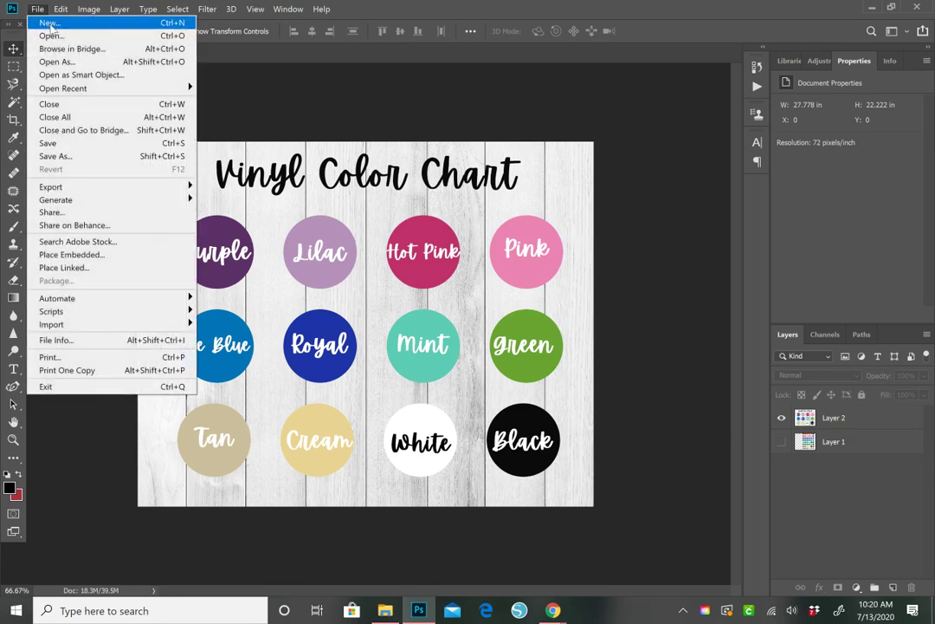
click(49, 24)
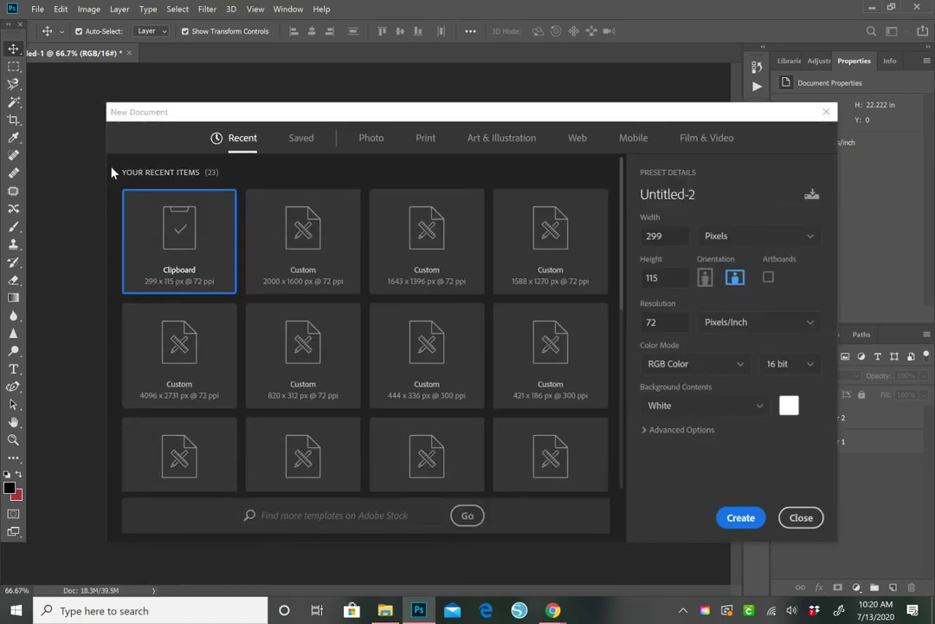
double_click(670, 241)
text(2000)
click(642, 279)
text(26)
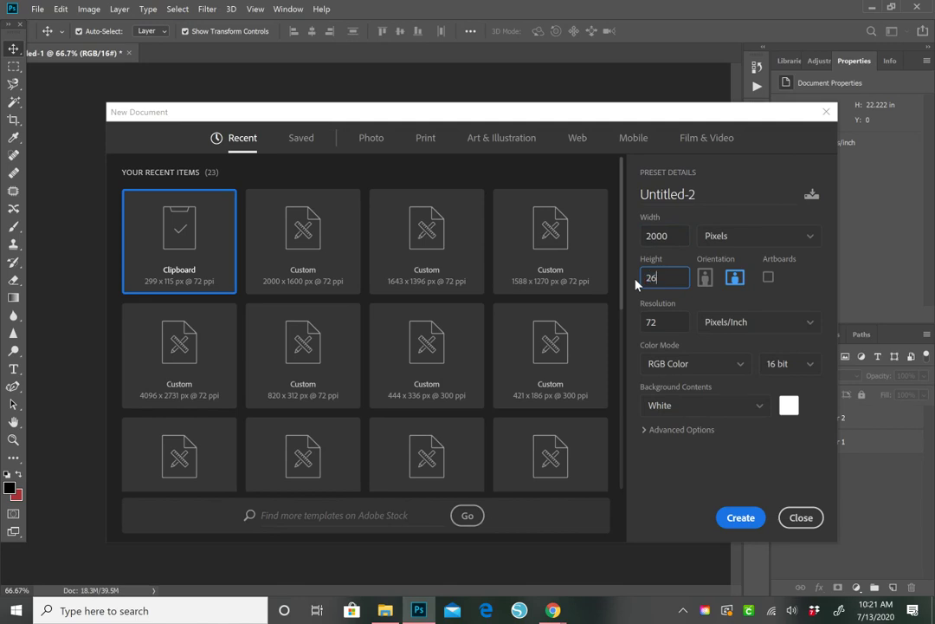
key(BackSpace)
key(BackSpace)
text(16)
click(714, 198)
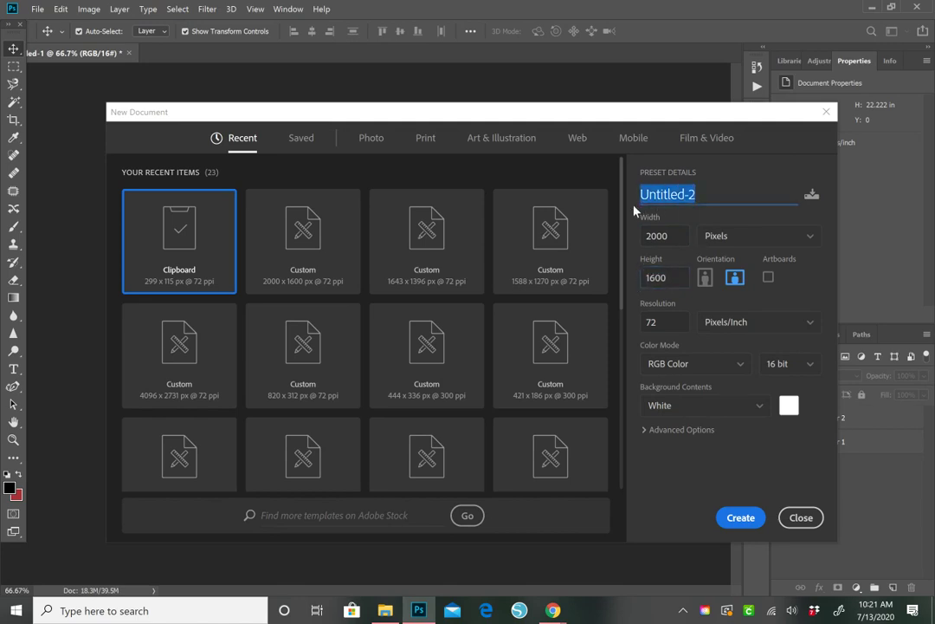
text(Etsy Listing)
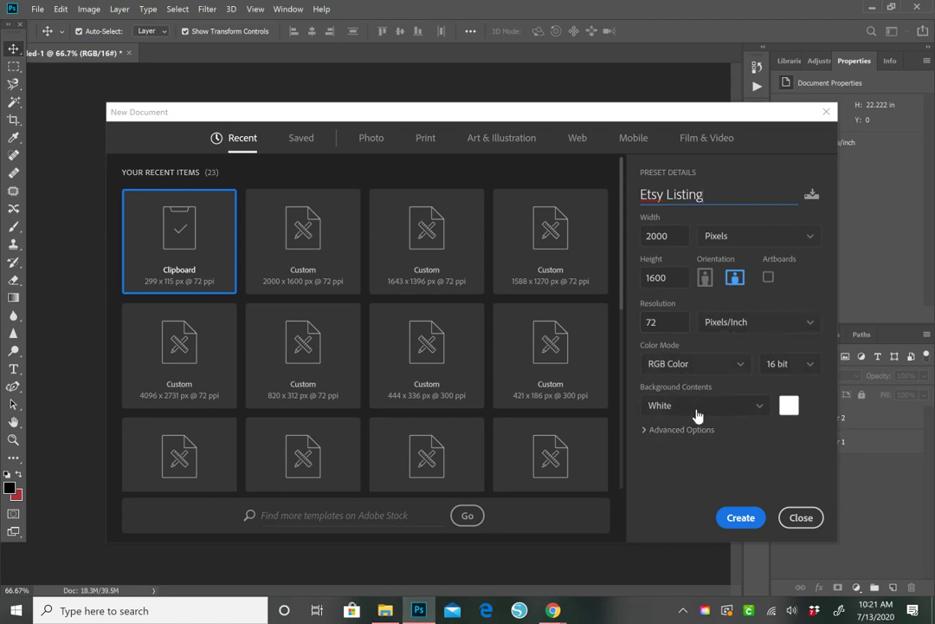
click(741, 517)
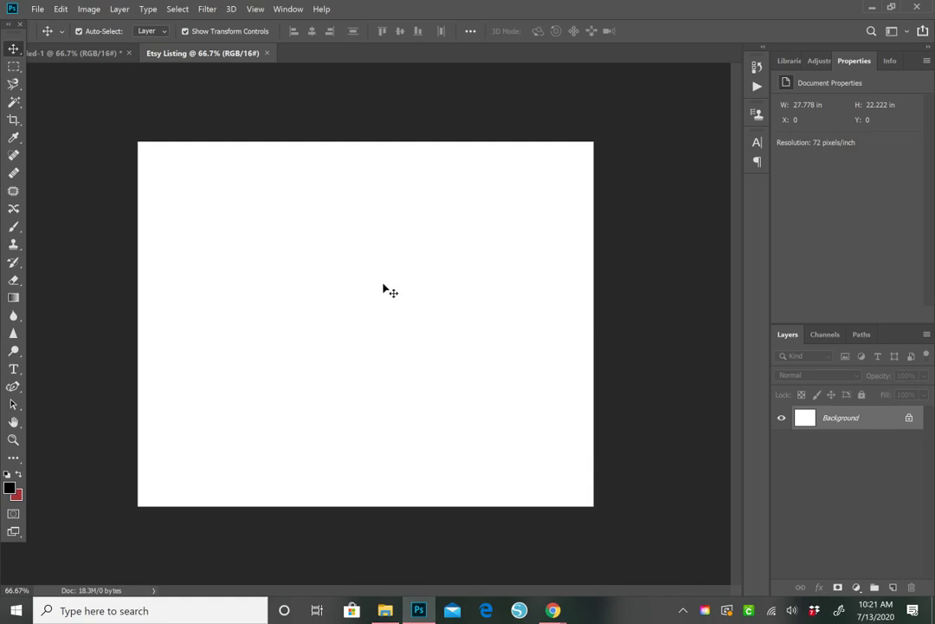
Drag Wood5 from the Wood Backgrounds folder onto the Etsy Listing canvas as a placed layer.
click(384, 611)
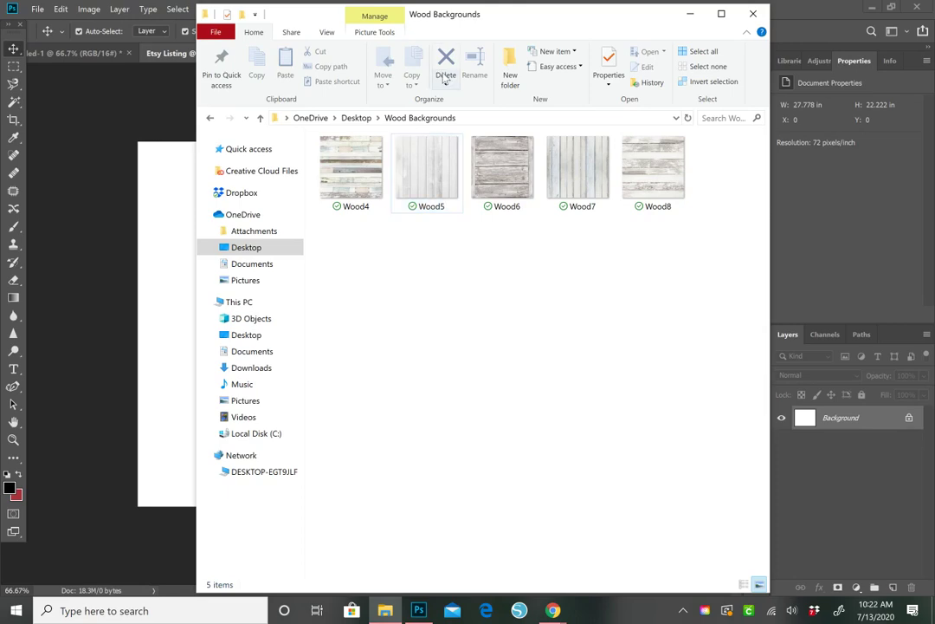
drag(503, 15, 681, 36)
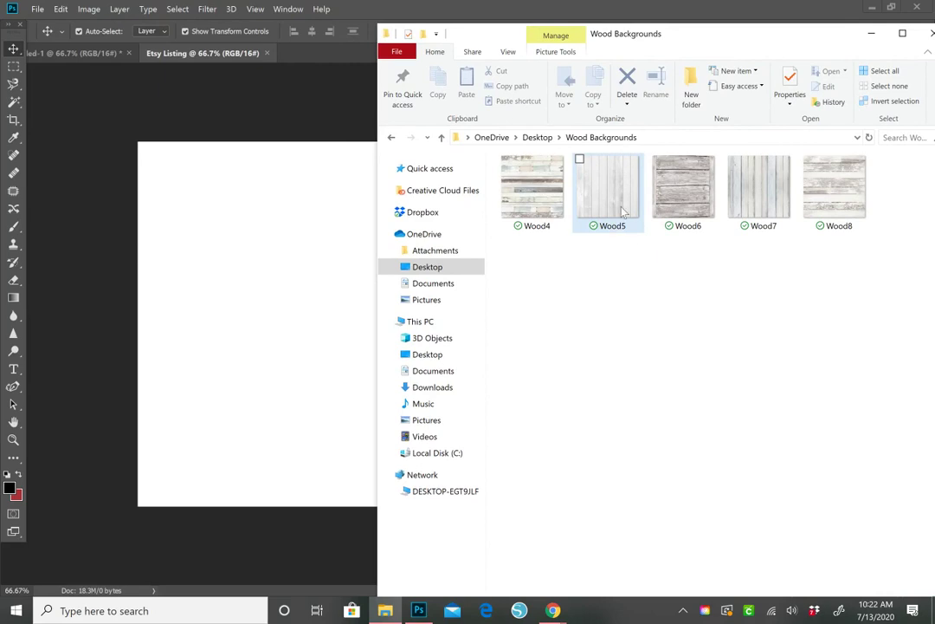
drag(622, 210, 264, 227)
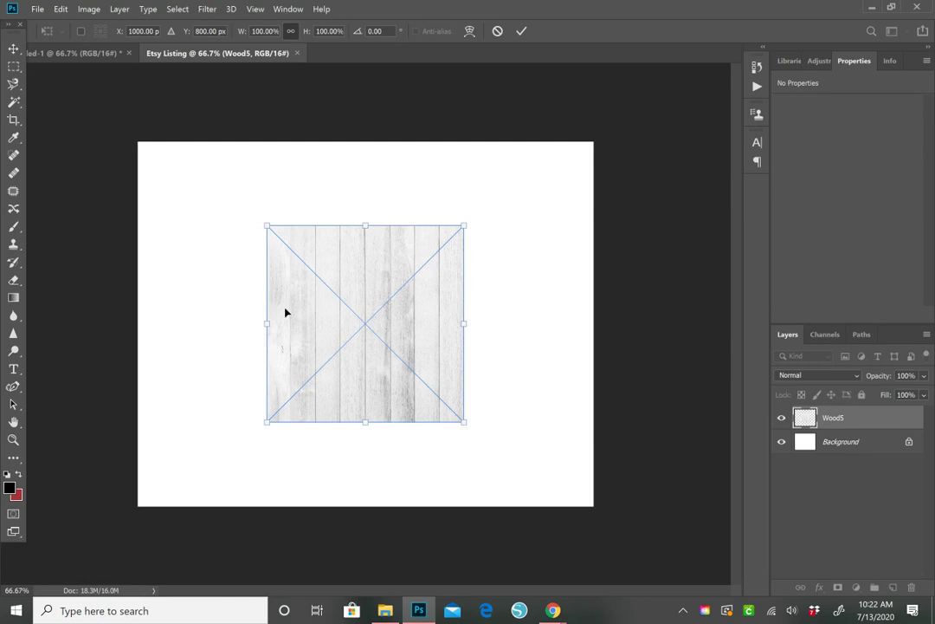
Scale the Wood5 image past every canvas edge and commit the placement.
drag(267, 226, 75, 162)
drag(465, 422, 599, 562)
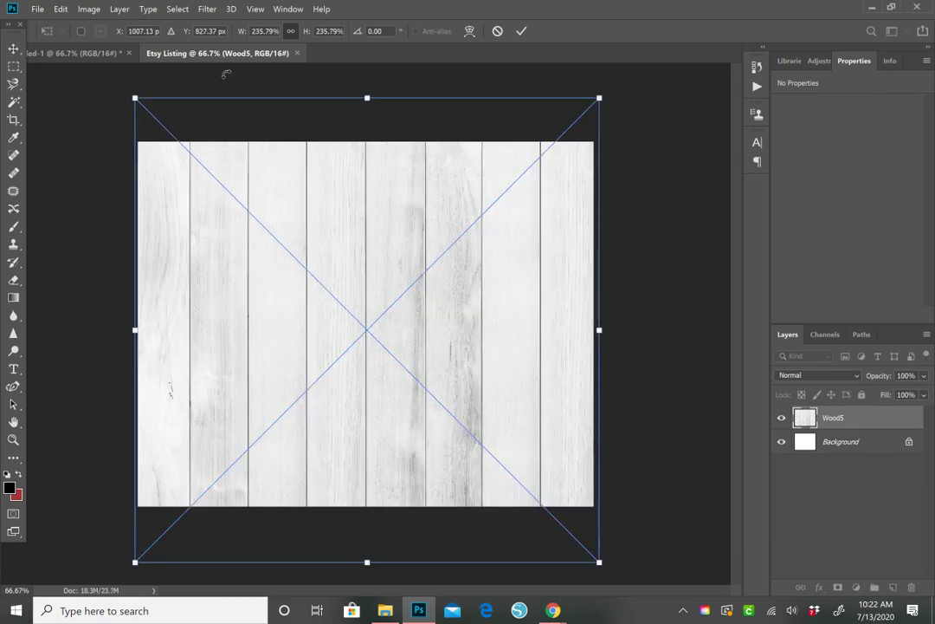
click(8, 52)
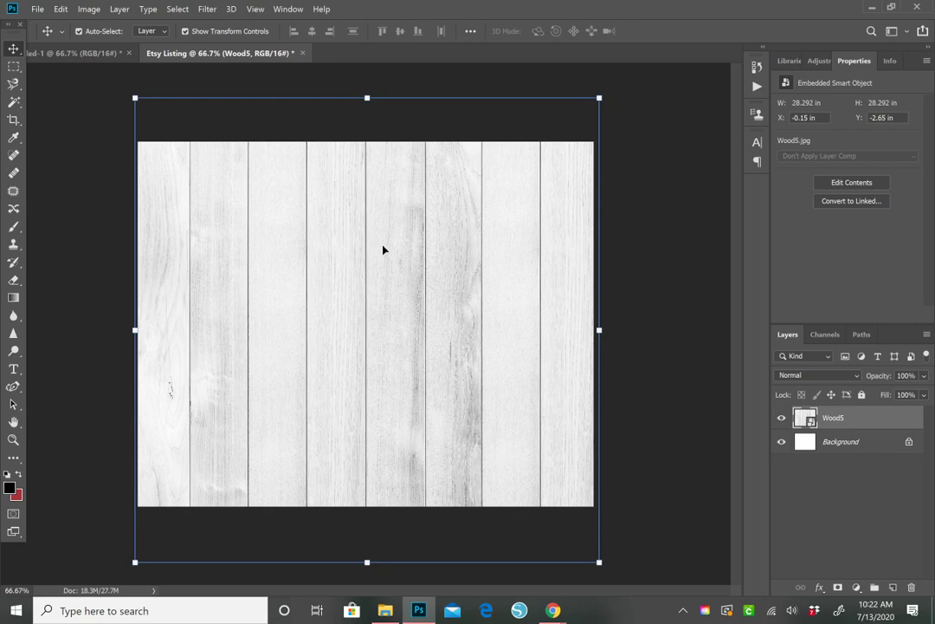
Lock the Wood5 layer completely.
click(655, 356)
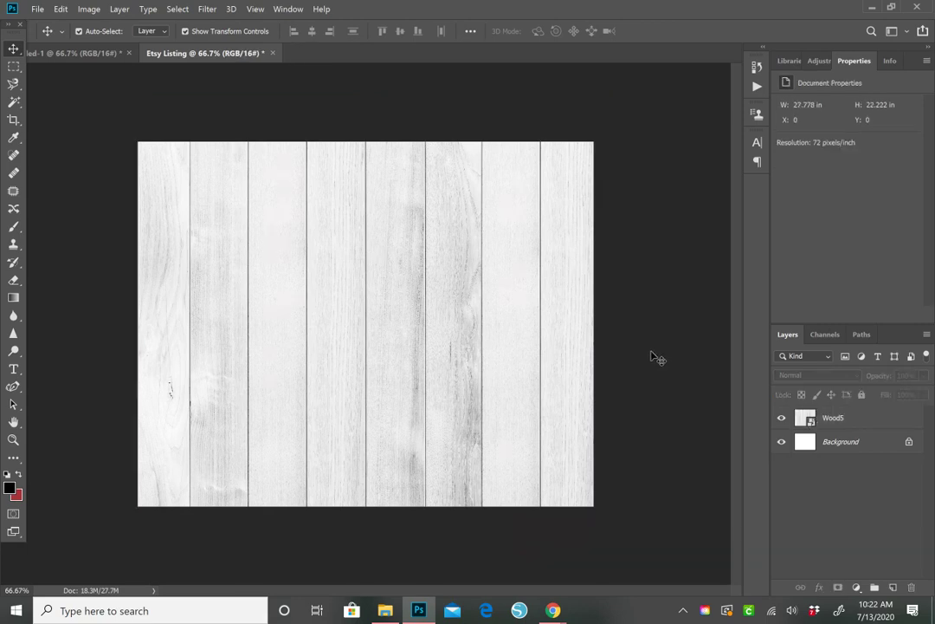
click(816, 423)
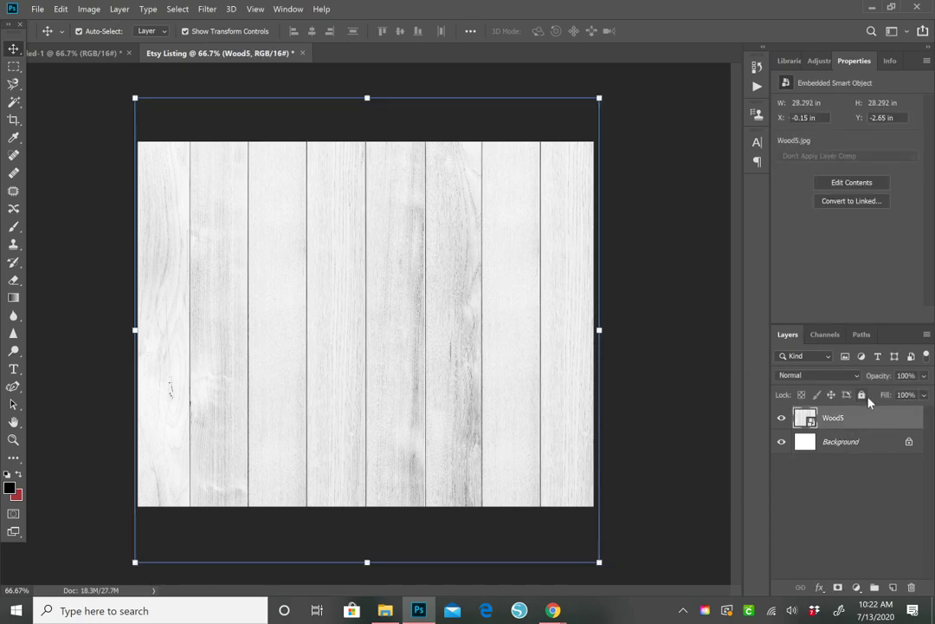
click(864, 395)
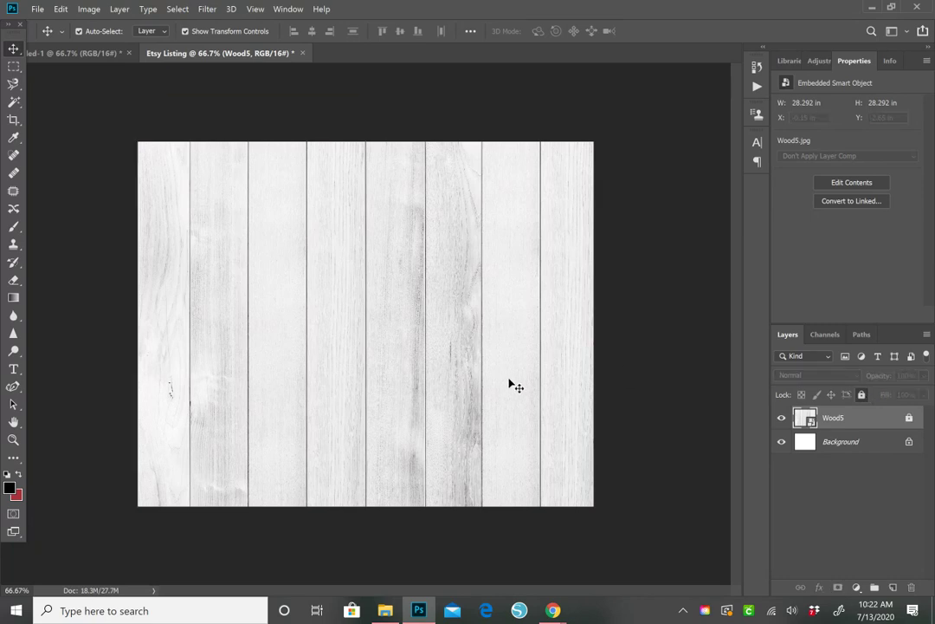
drag(513, 386, 617, 406)
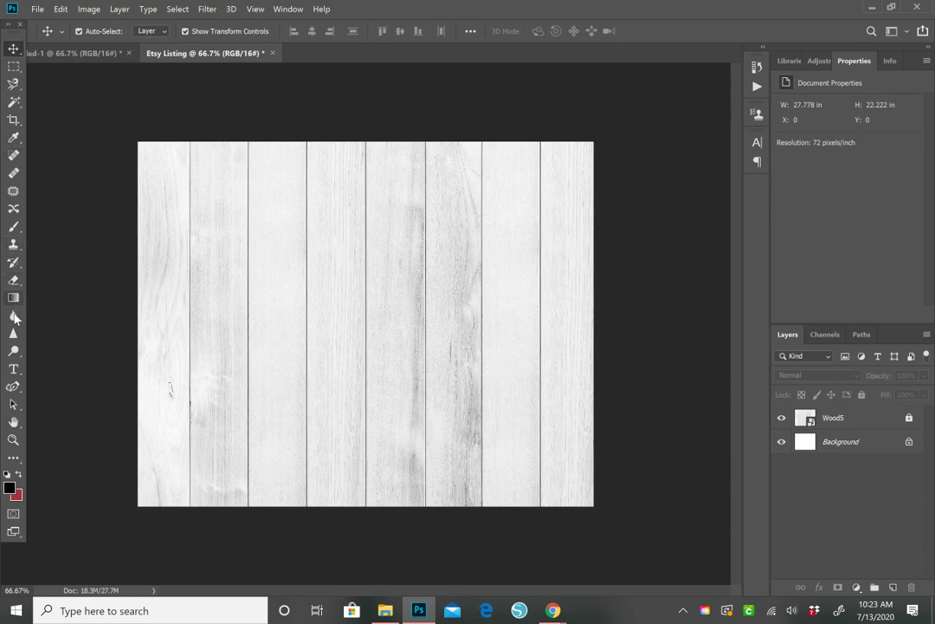
Add the text 'Vinyl Color Options' in black on the wood background.
click(13, 369)
click(246, 196)
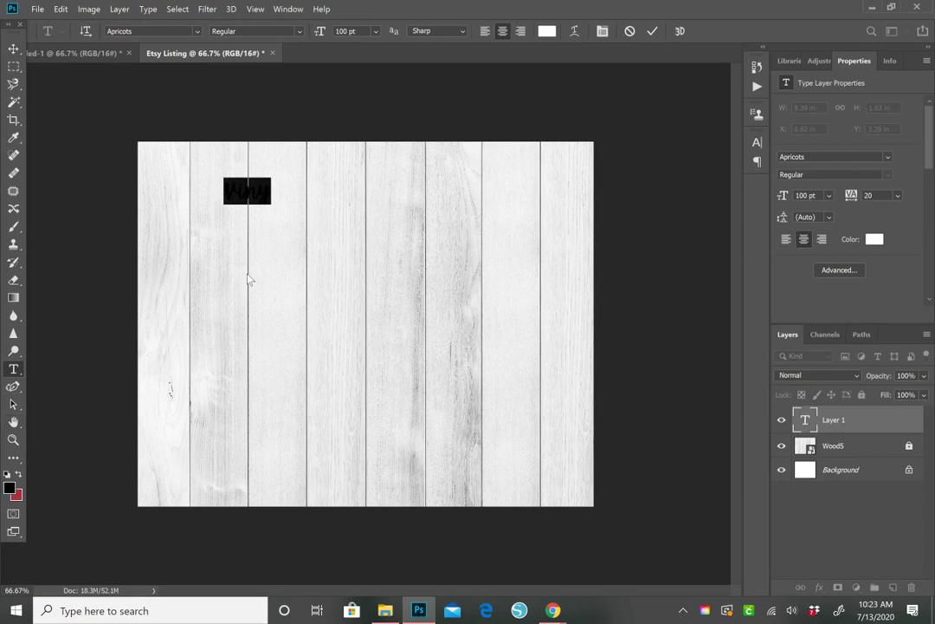
click(248, 198)
double_click(262, 189)
key(BackSpace)
key(Escape)
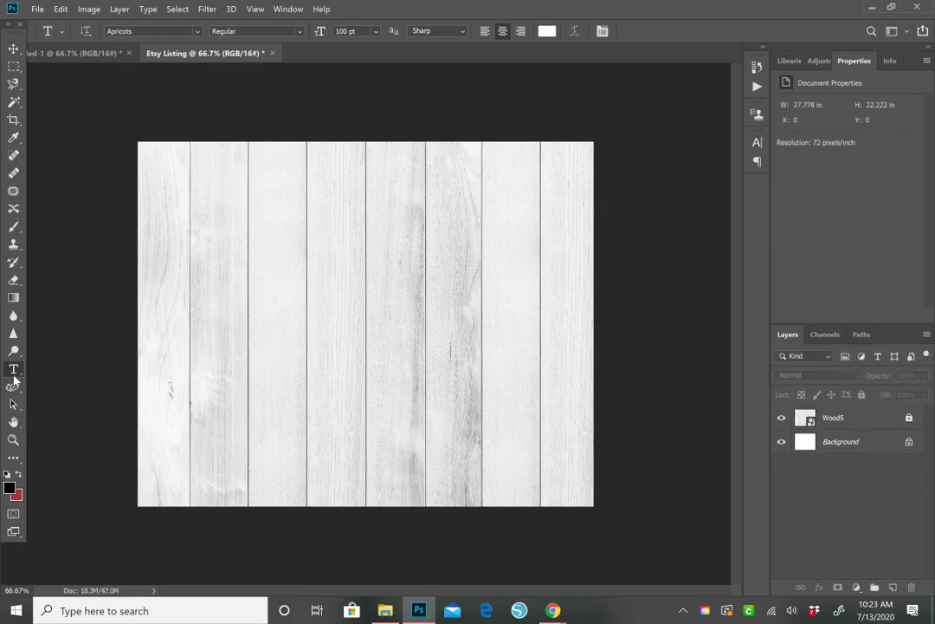
click(248, 227)
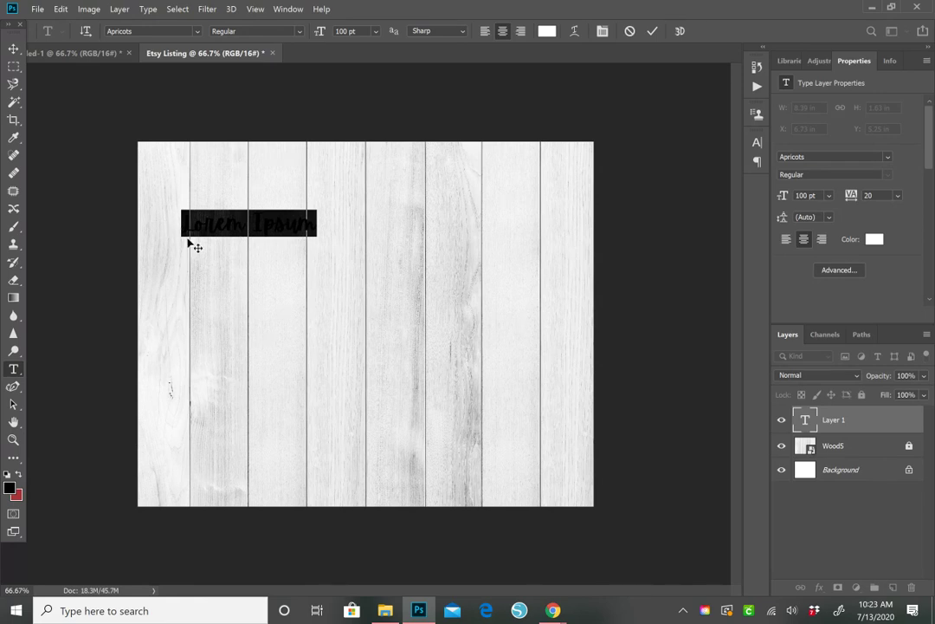
click(9, 489)
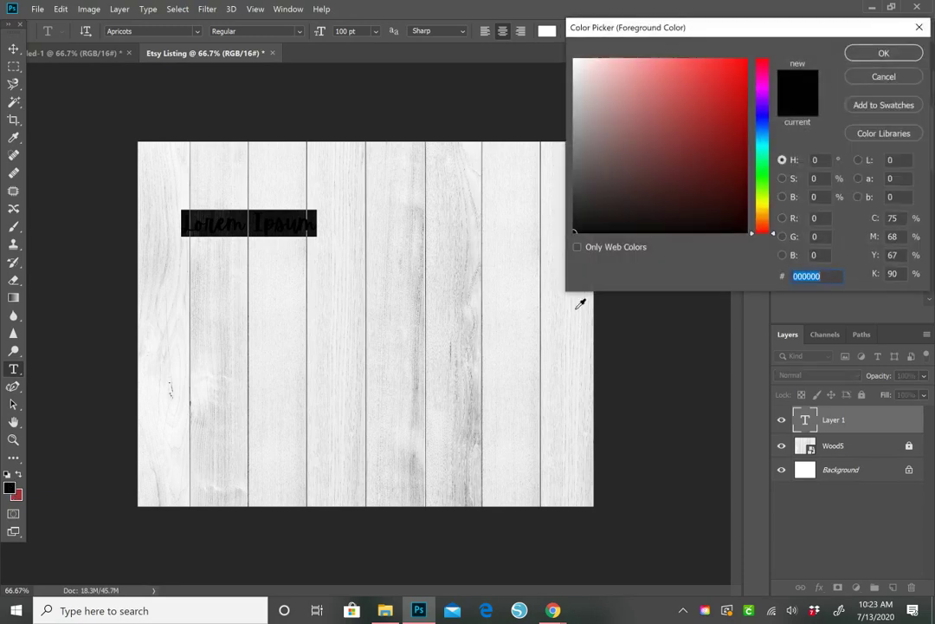
click(883, 53)
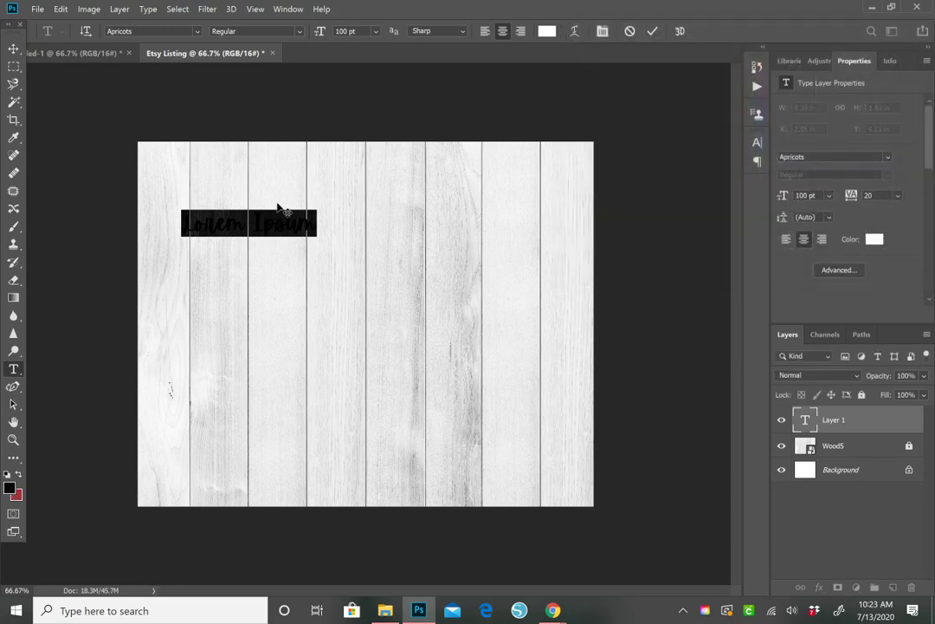
click(252, 223)
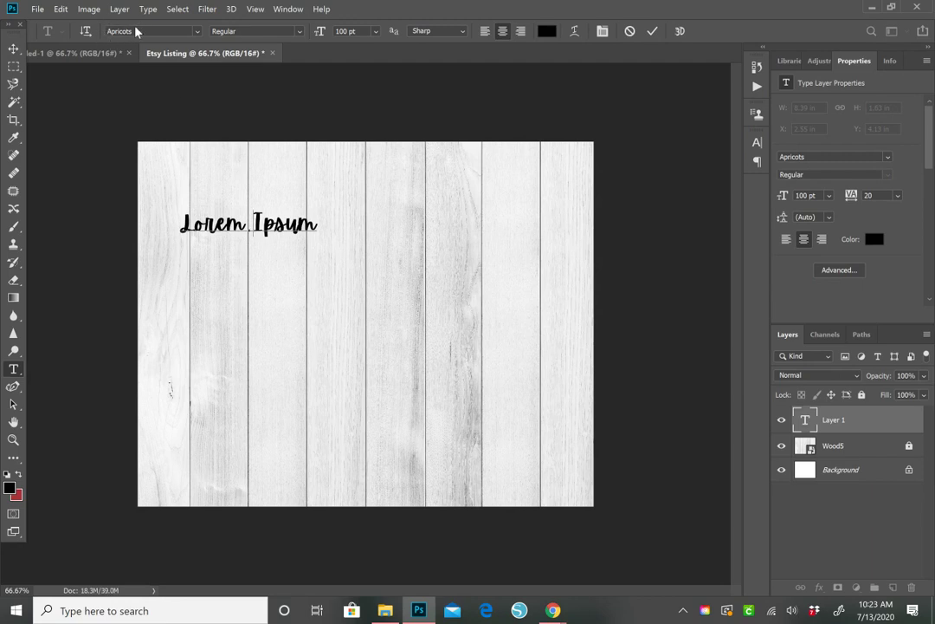
triple_click(217, 224)
text(Vinyl Colo)
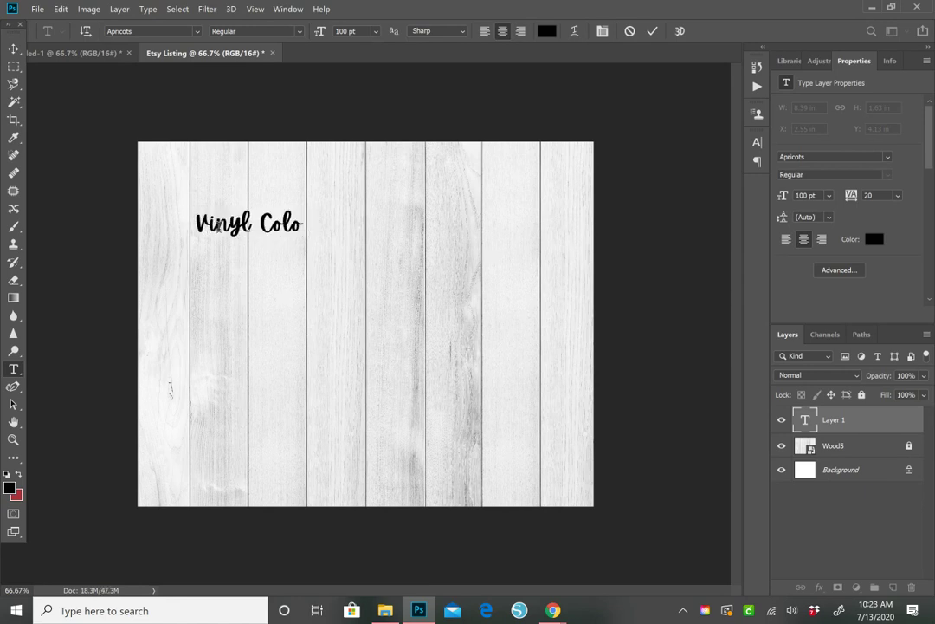
text(r Options)
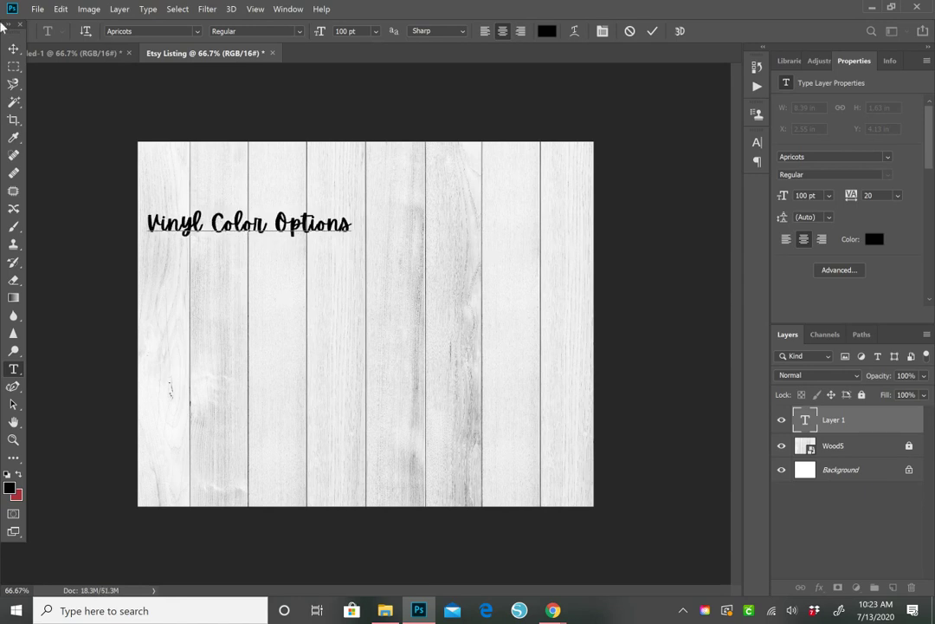
click(13, 48)
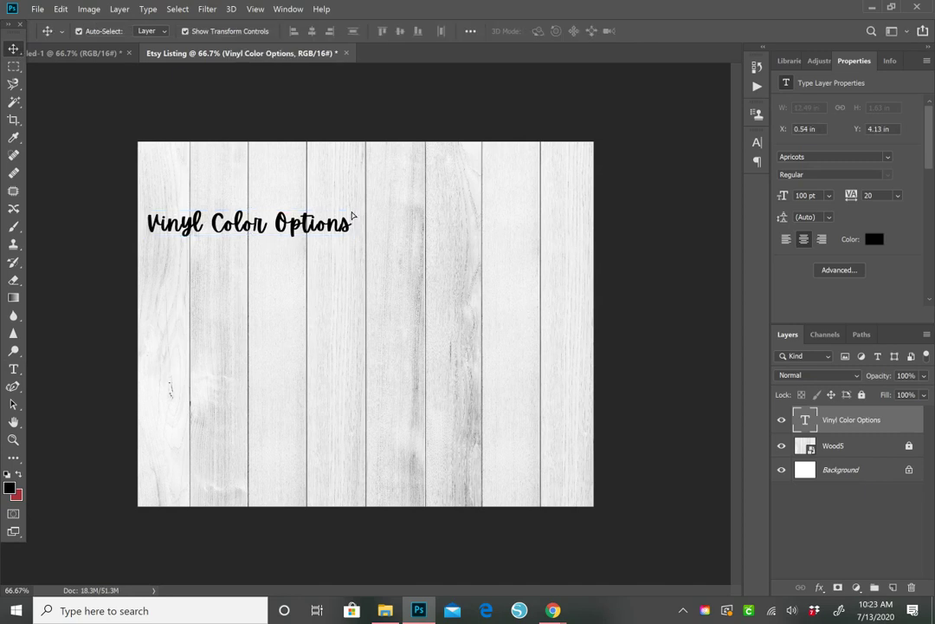
Enlarge the title and centre it near the top of the canvas.
drag(297, 239, 364, 192)
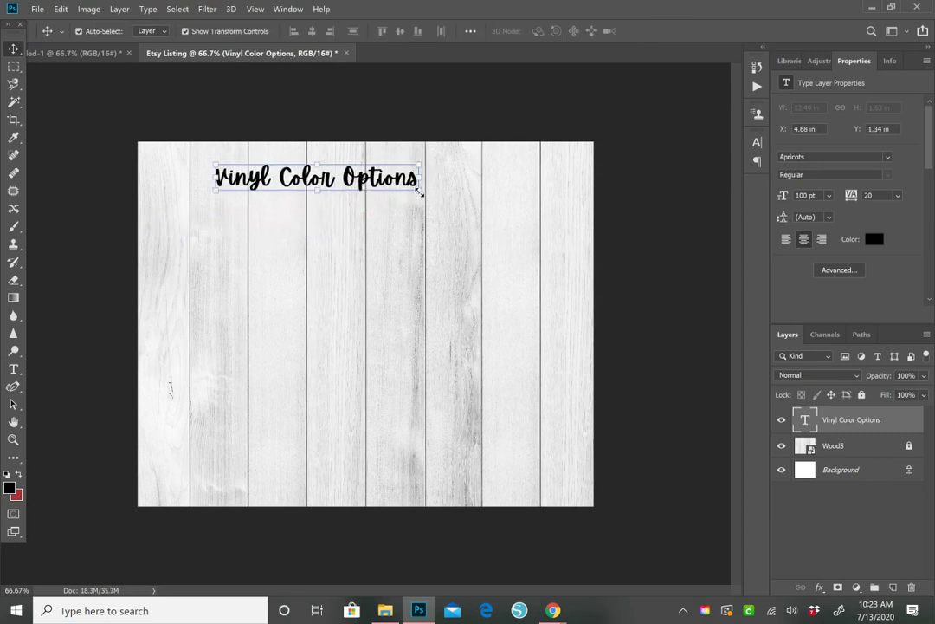
drag(419, 193, 534, 239)
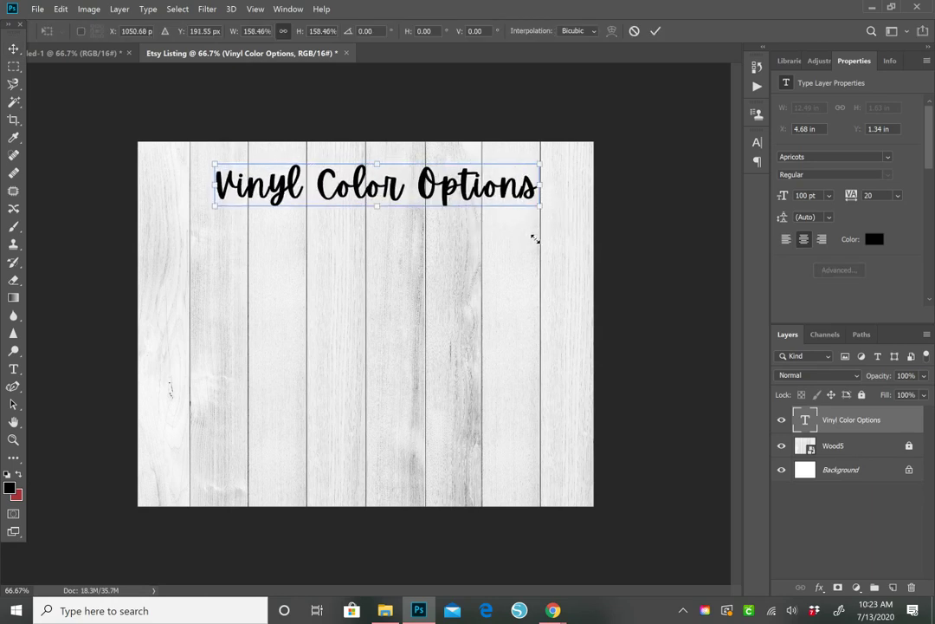
drag(449, 191, 438, 184)
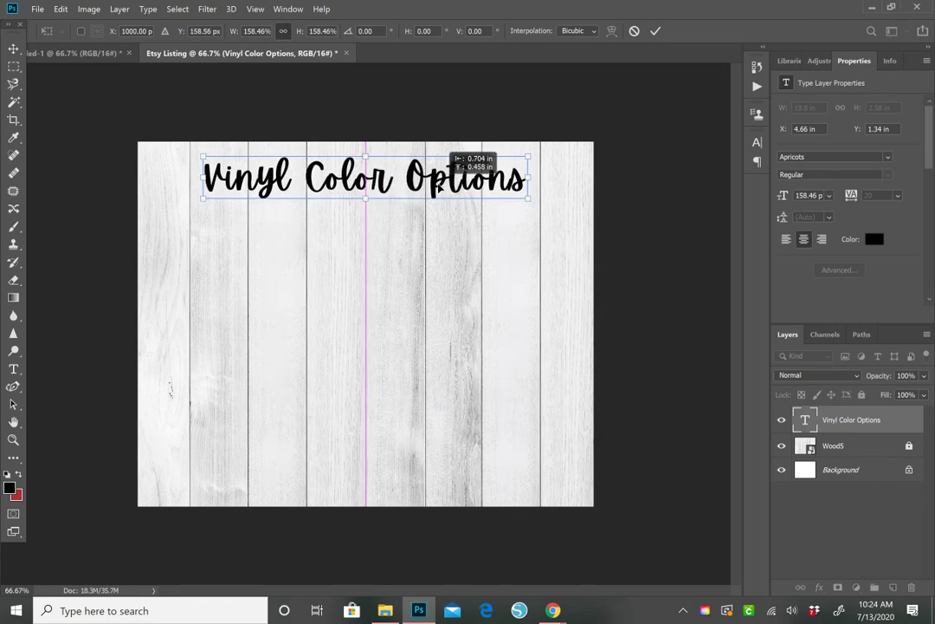
click(13, 369)
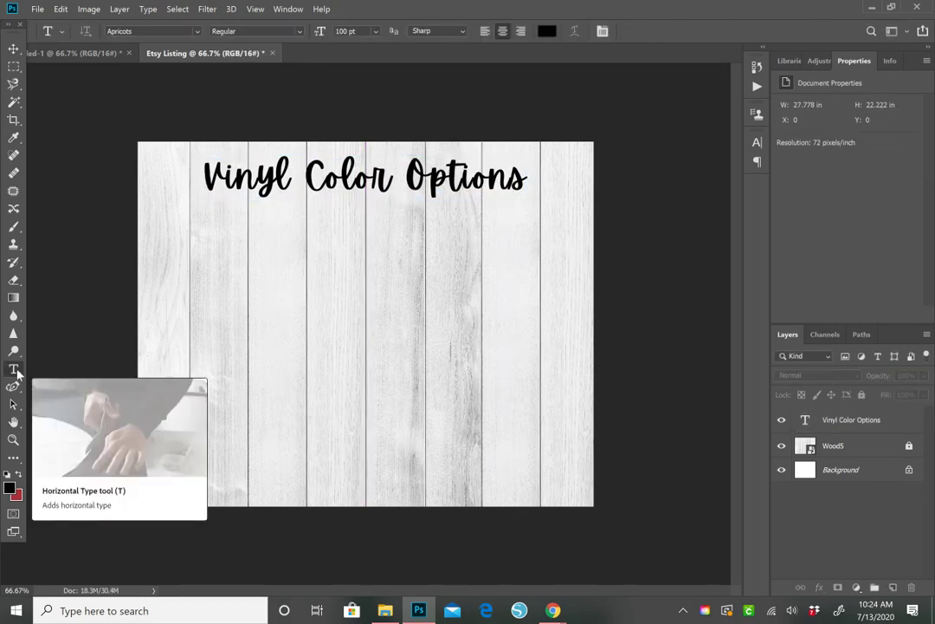
Type '*Colors may vary depending on your computer screen.' below the title.
click(266, 215)
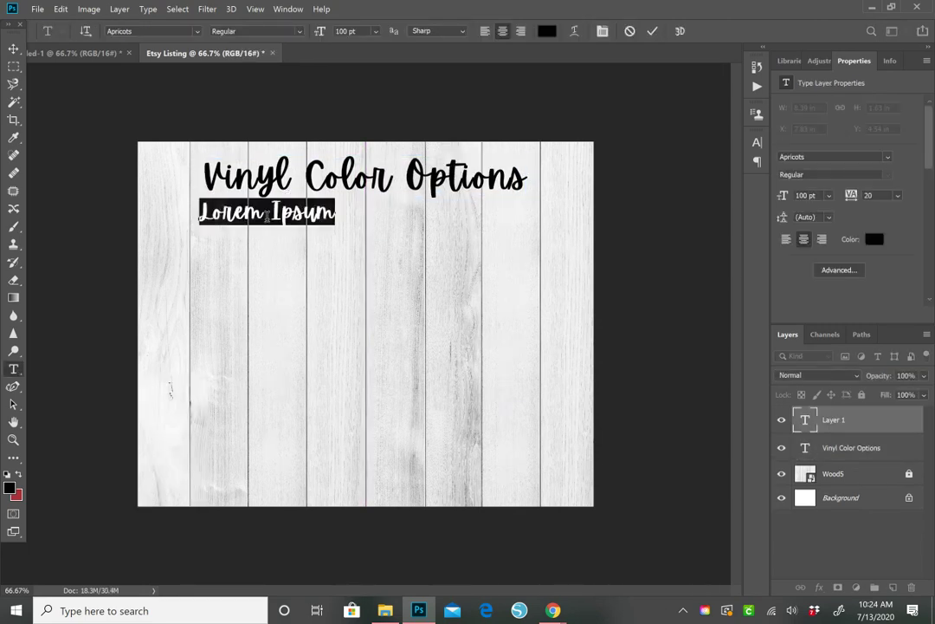
key(BackSpace)
text(*Colors may)
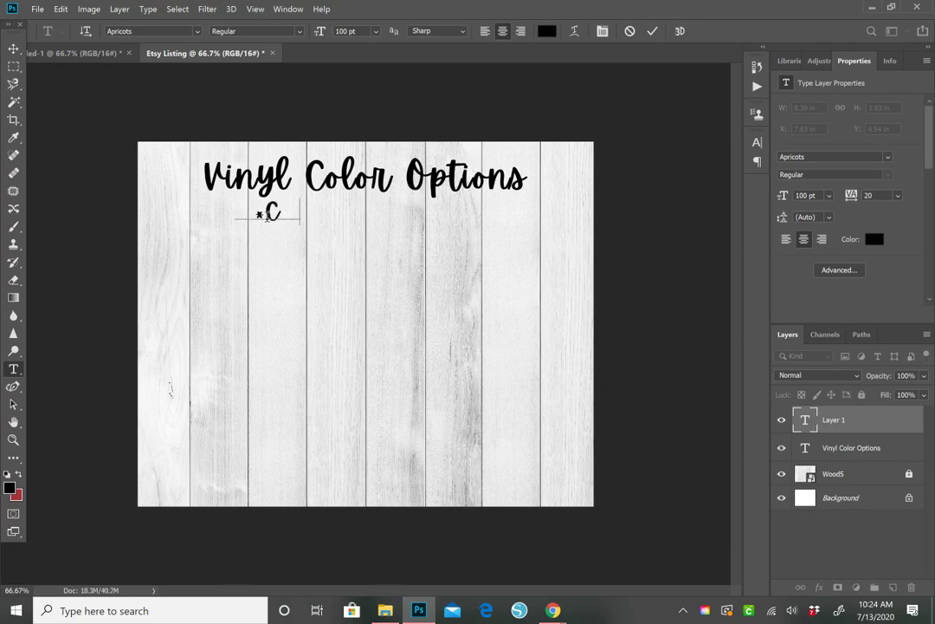
text(vary depending)
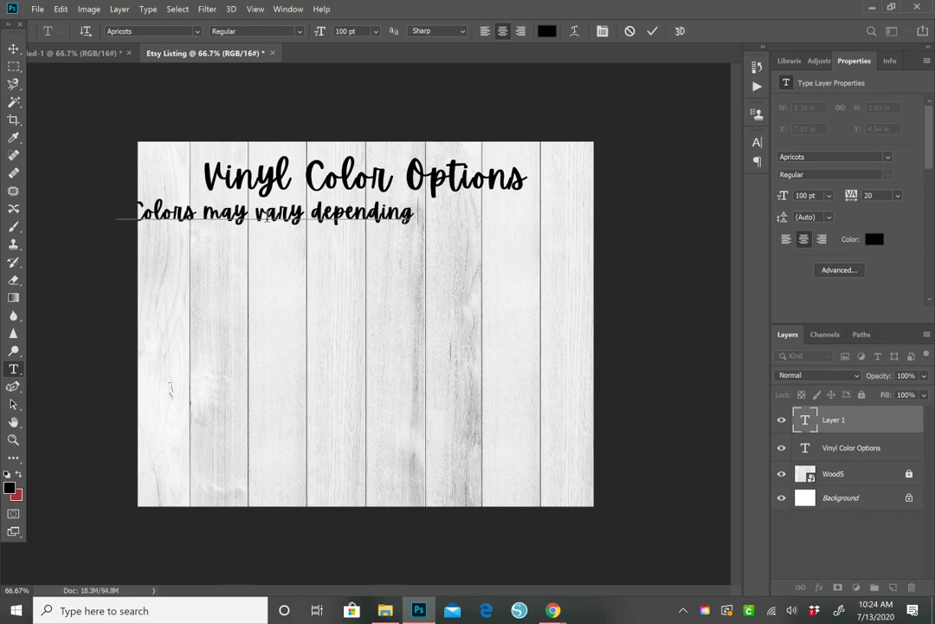
text( on your)
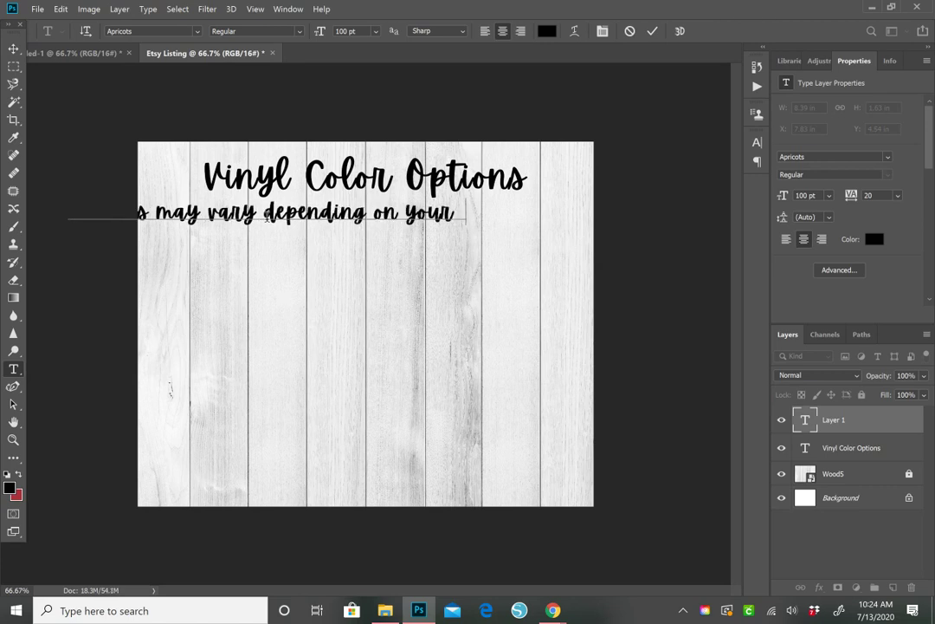
text( computer screen)
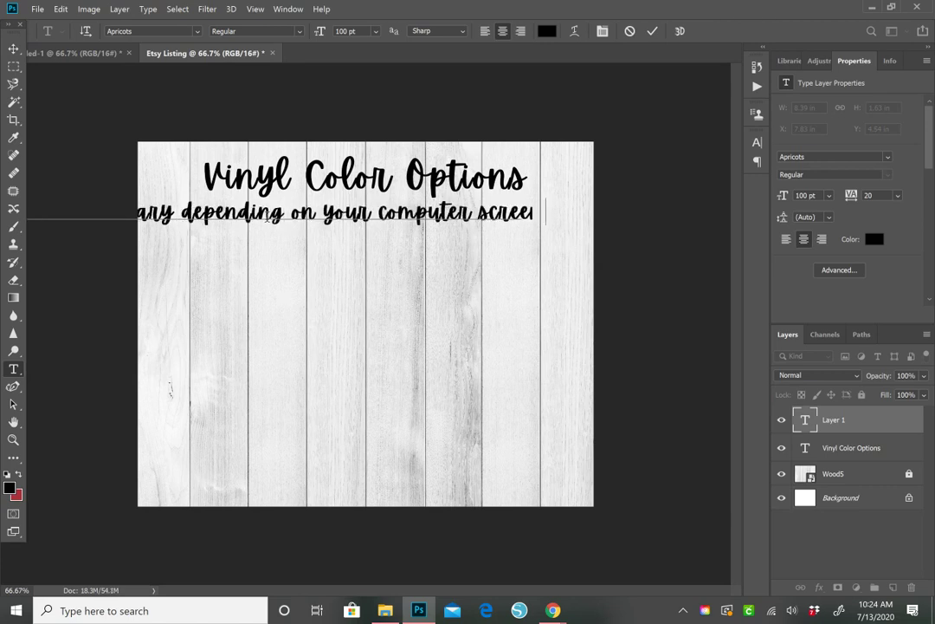
text(.)
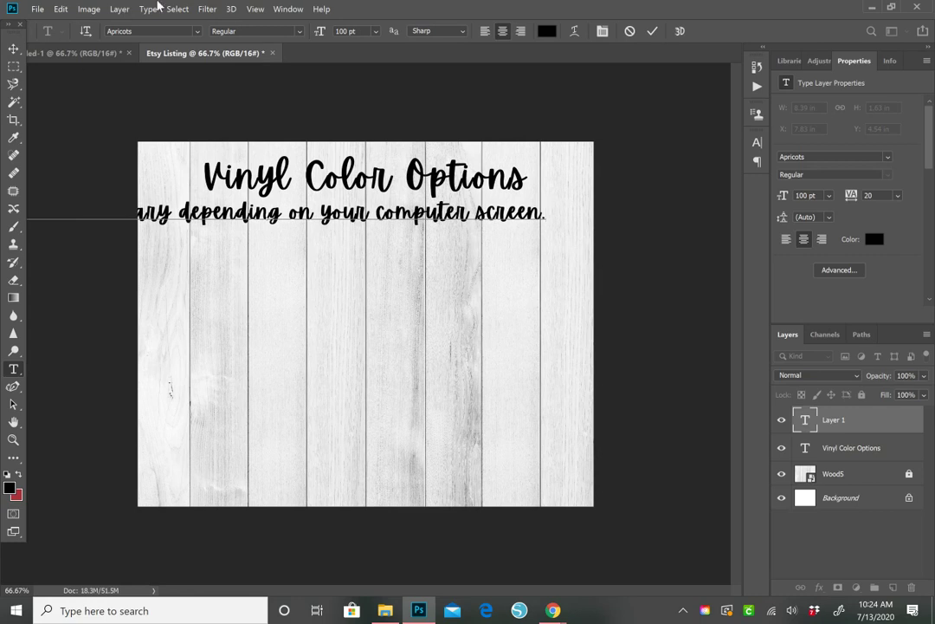
Shrink the subtitle to fit within the canvas, then reselect its text.
click(12, 48)
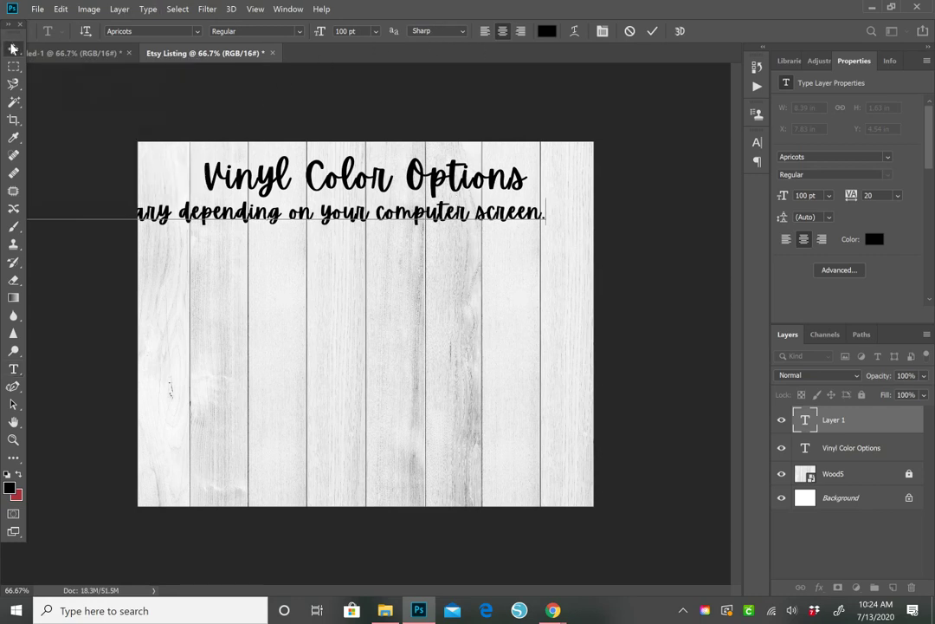
mouse_move(540, 230)
mouse_down()
mouse_move(433, 221)
mouse_move(443, 207)
mouse_move(535, 214)
mouse_up()
key(Return)
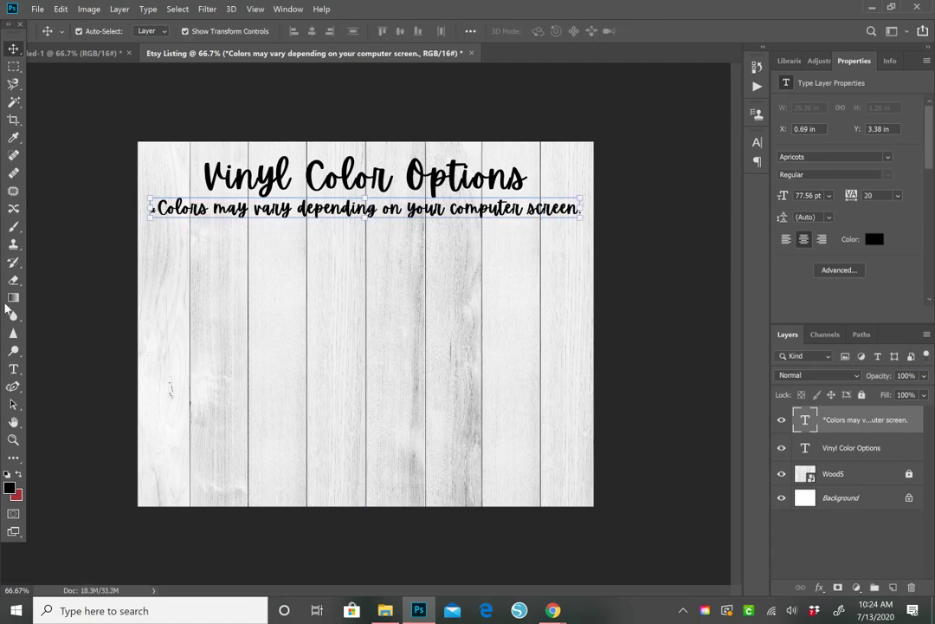
click(12, 370)
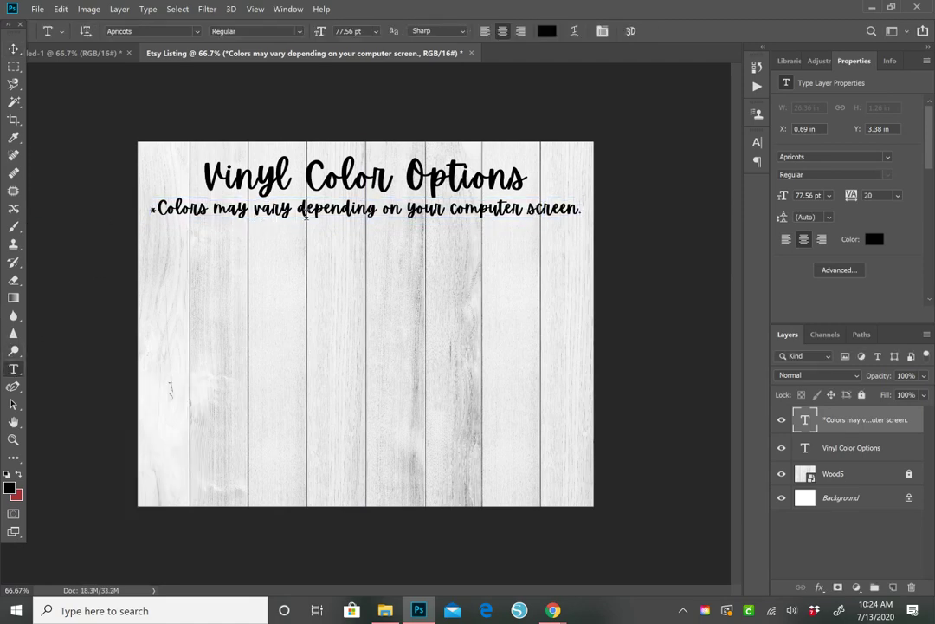
click(310, 217)
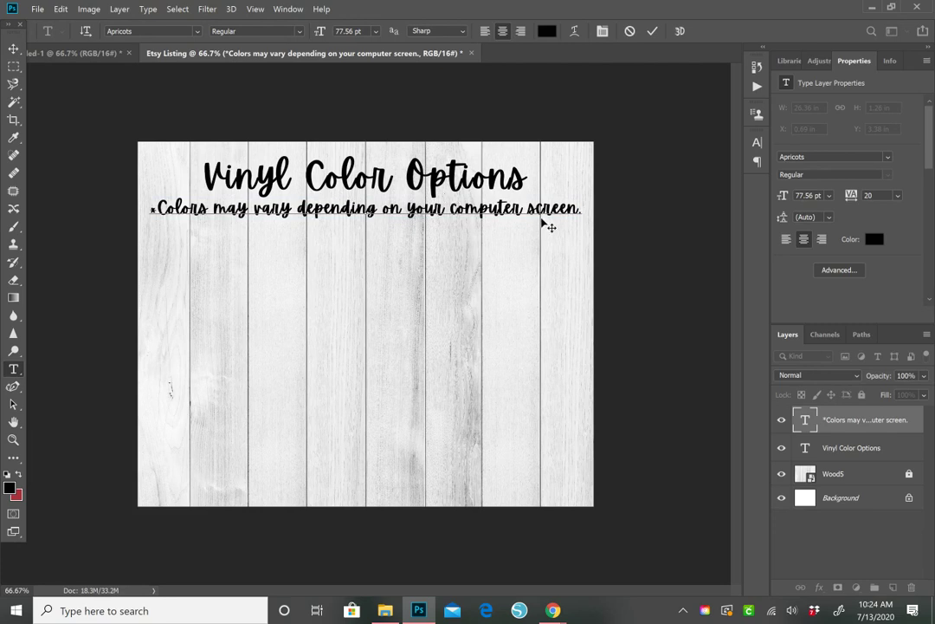
drag(579, 211, 148, 221)
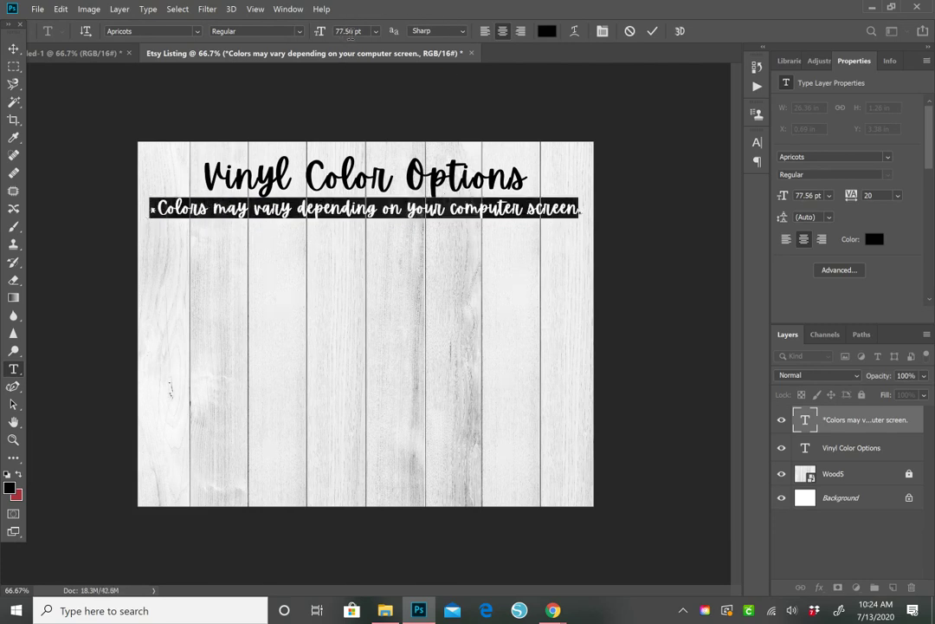
drag(580, 216, 149, 222)
Set the subtitle to the Honey Bunch font at 70.56 pt.
click(355, 31)
key(Down)
key(Down)
key(Down)
key(Down)
key(Down)
key(Down)
key(Down)
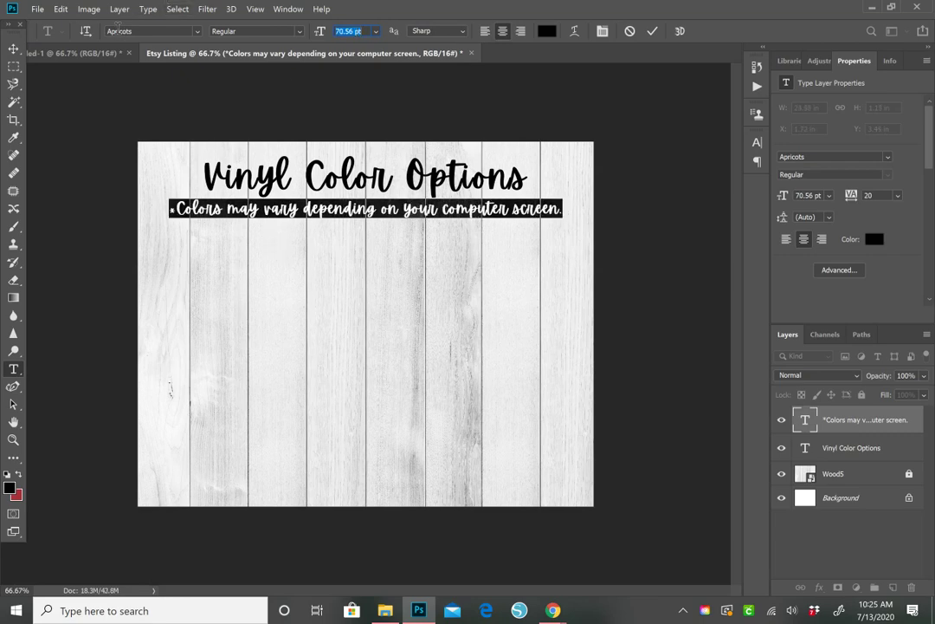
click(128, 32)
text(Honey)
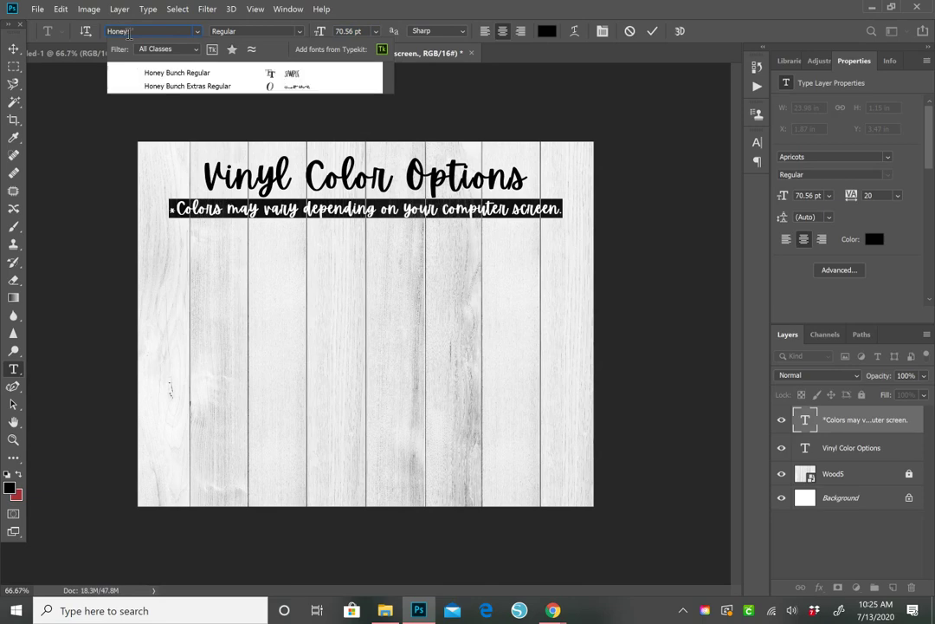
text( Bun)
click(165, 72)
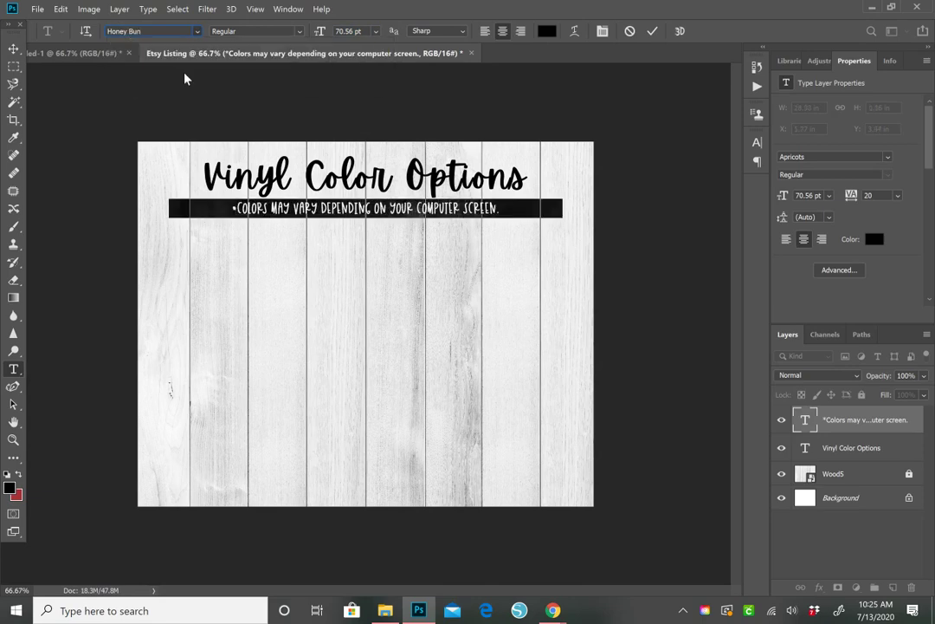
key(ctrl+Return)
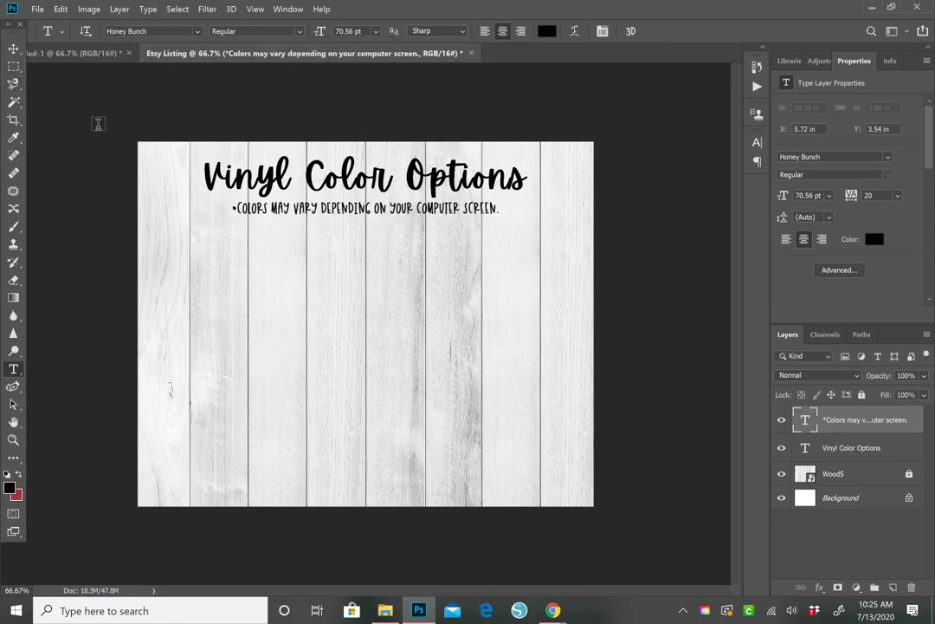
Move the subtitle up closer to the title.
click(12, 50)
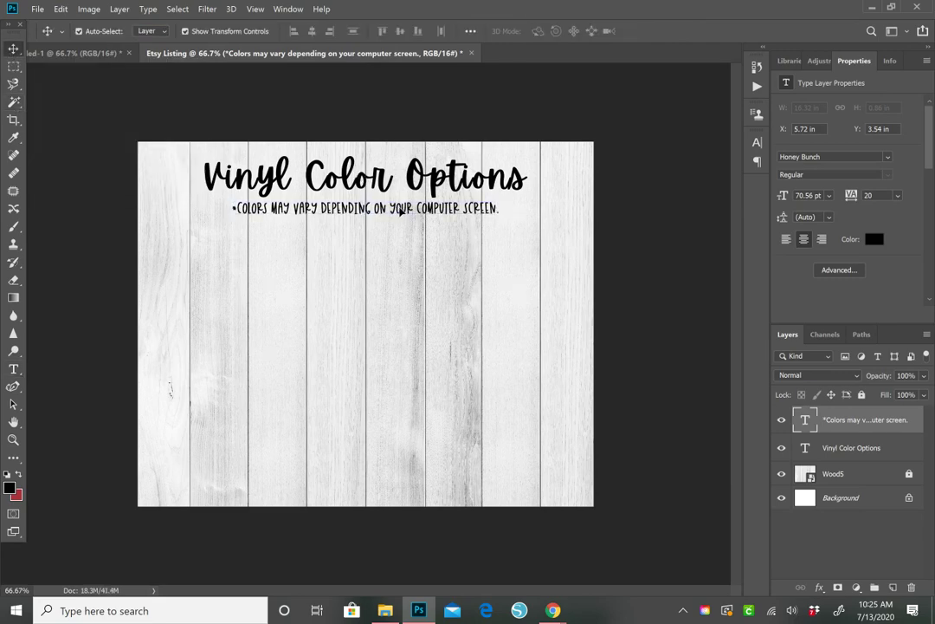
drag(401, 211, 416, 178)
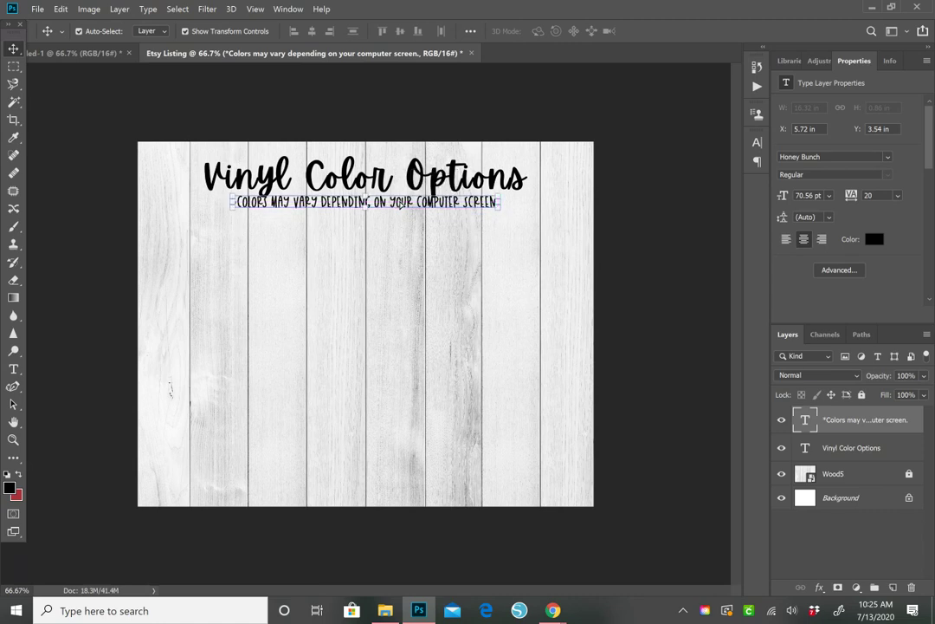
click(669, 234)
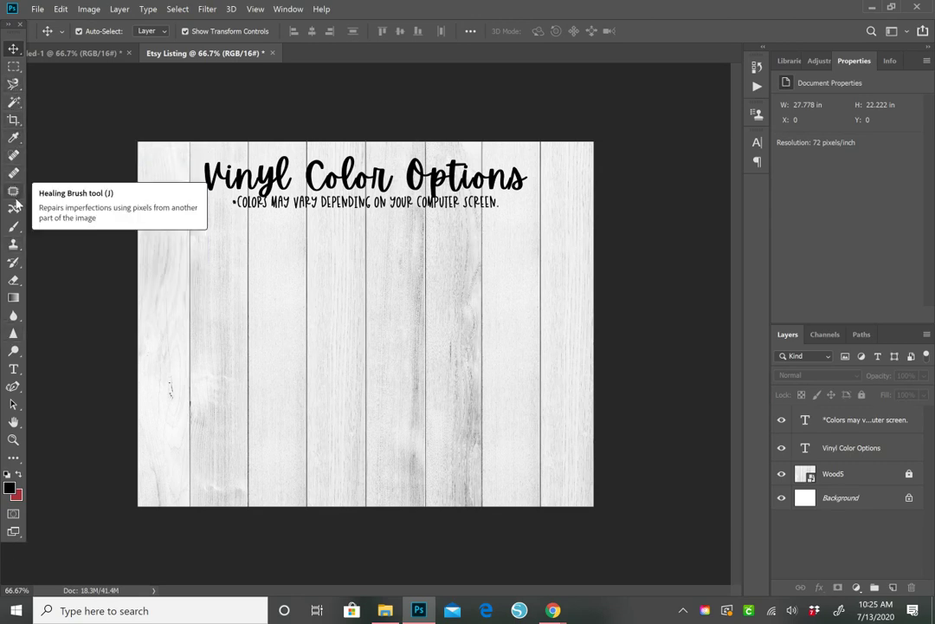
Draw a black 298 × 298 px circle (Ellipse 1) on the left below the subtitle.
click(14, 459)
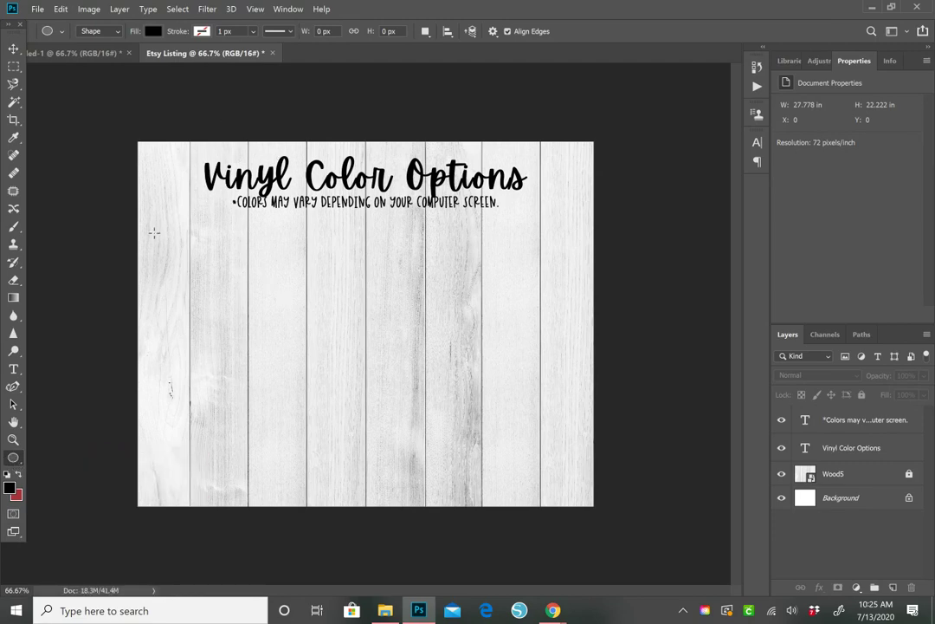
drag(173, 240, 192, 269)
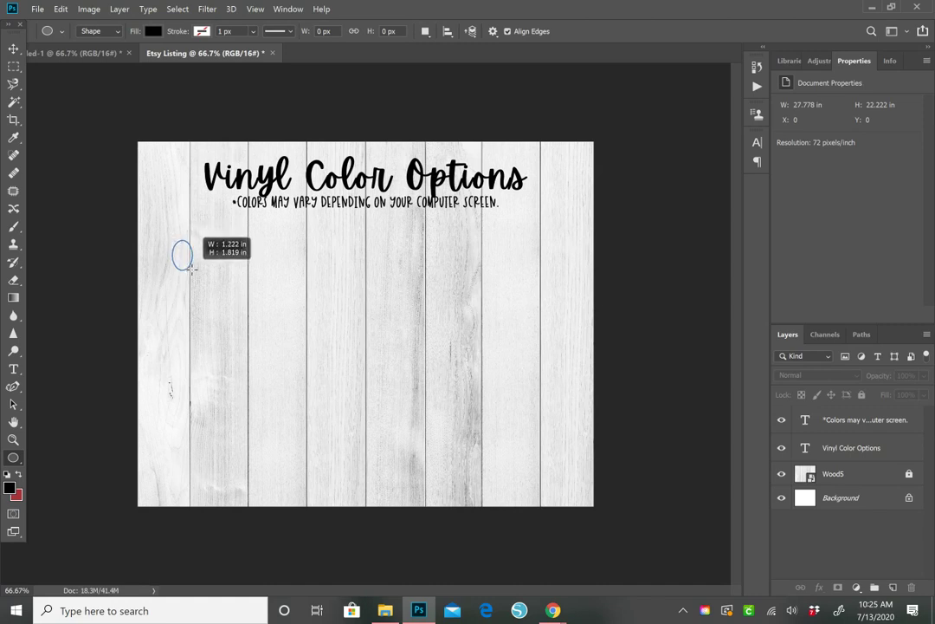
drag(192, 269, 284, 310)
key(shift)
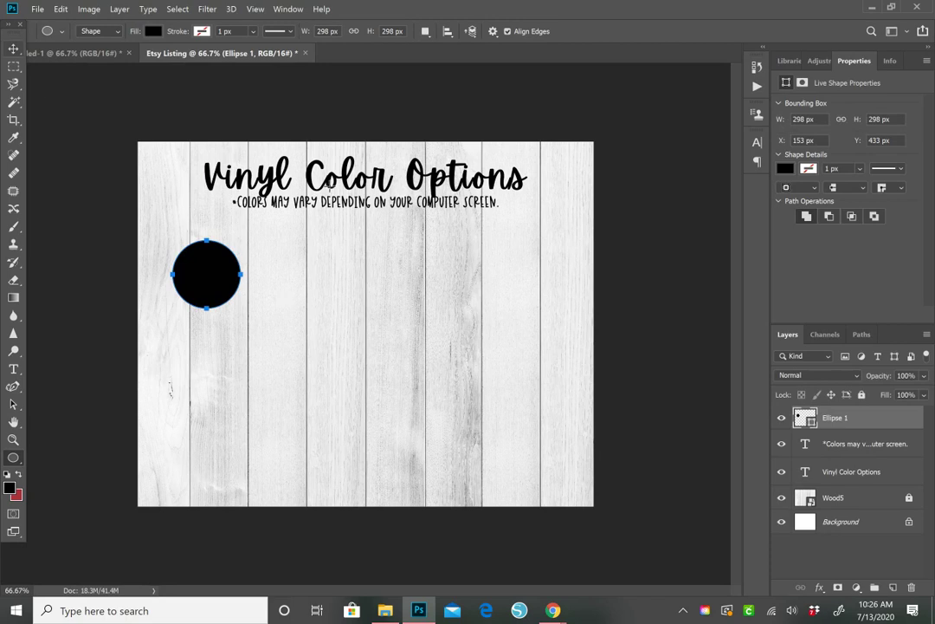
click(14, 48)
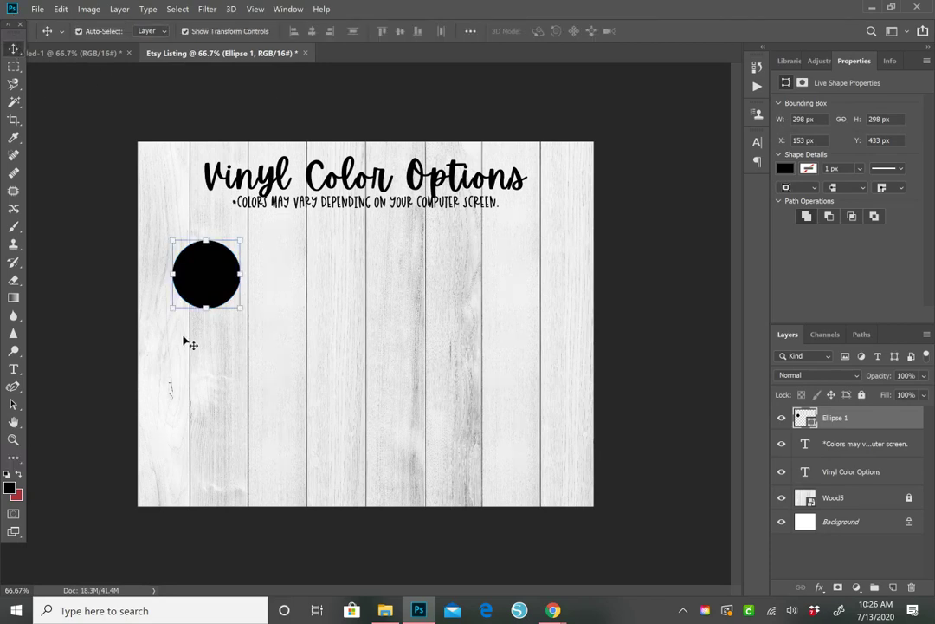
Copy the black circle and place a second one to its right.
drag(206, 298, 218, 291)
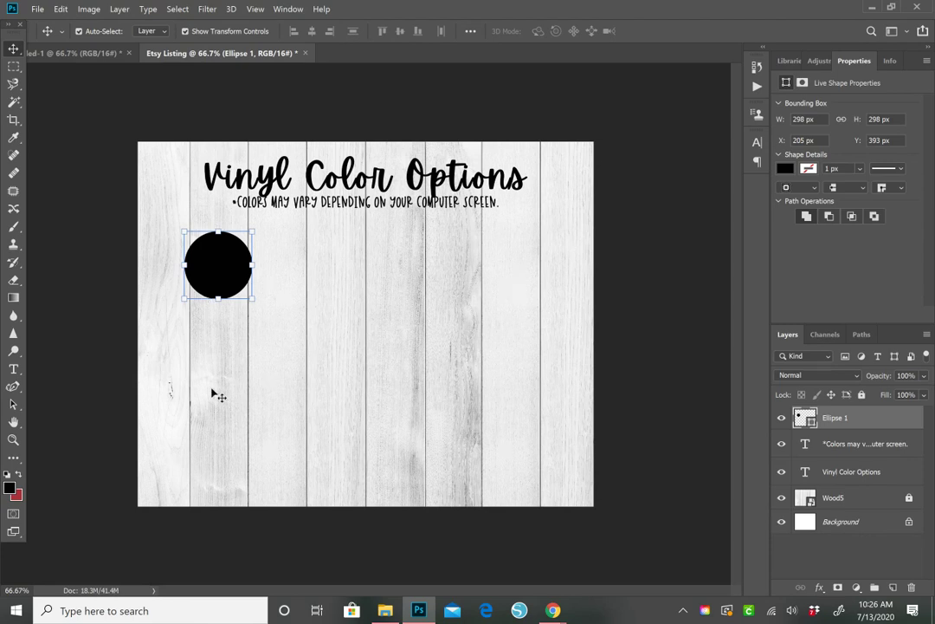
key(ctrl)
key(ctrl)
key(ctrl+v)
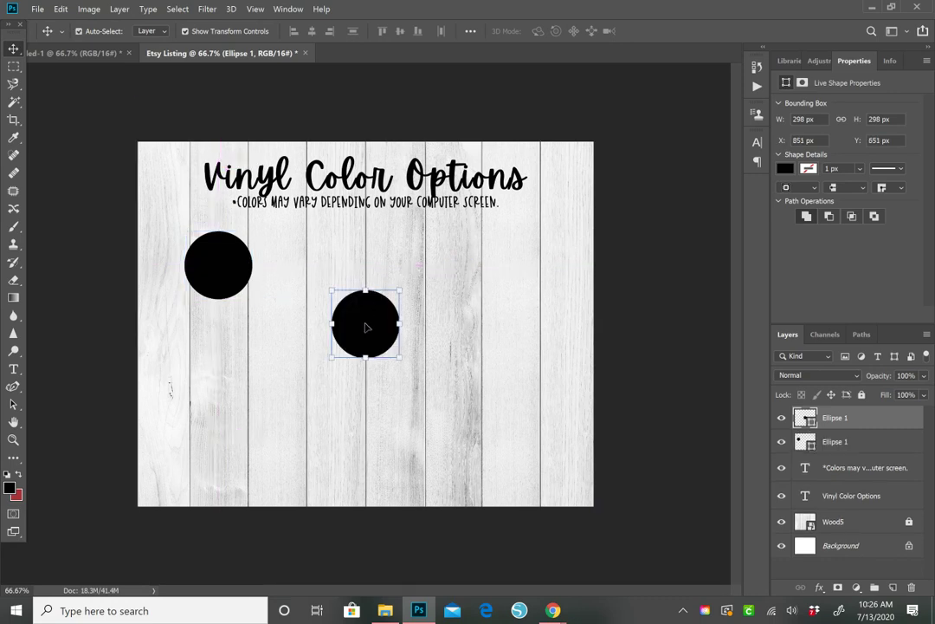
drag(366, 328, 315, 281)
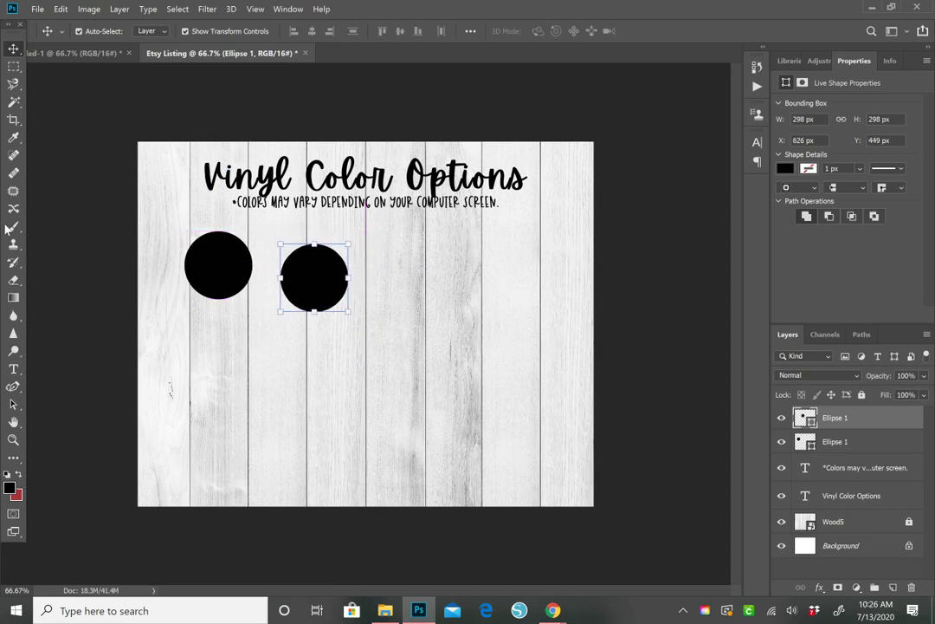
Add third and fourth circles to the row and select all four.
key(ctrl+v)
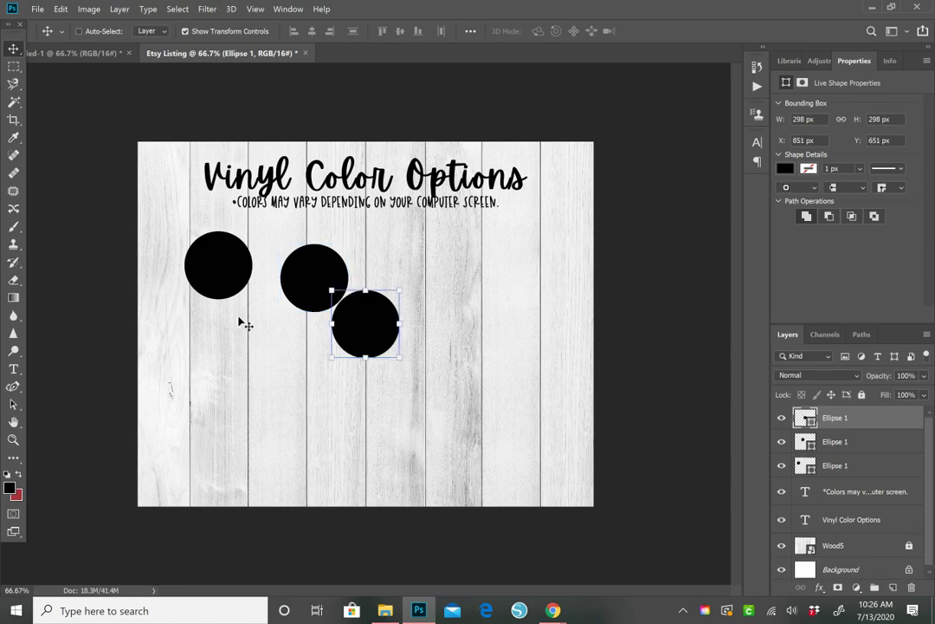
key(ctrl+t)
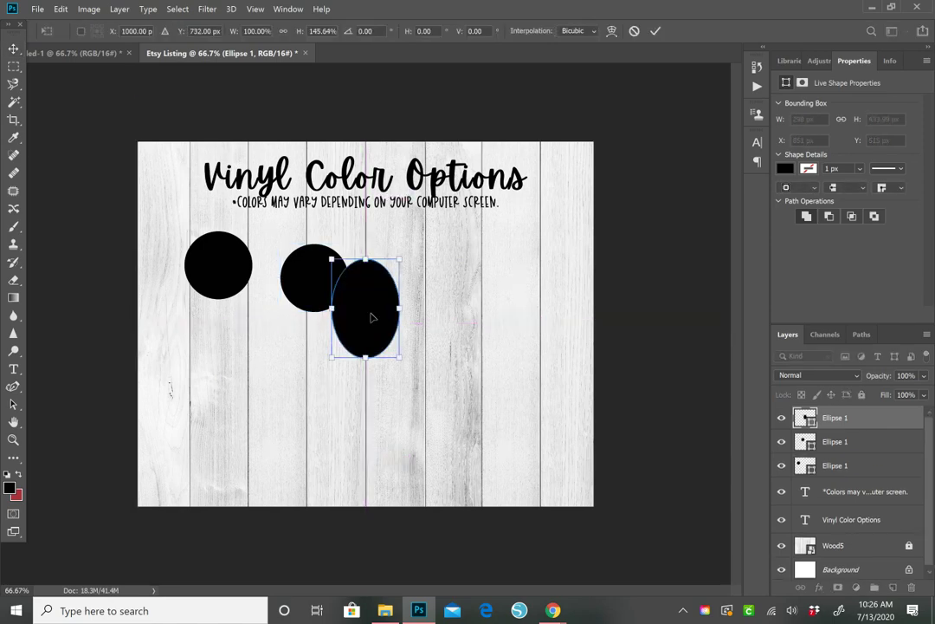
drag(367, 320, 382, 233)
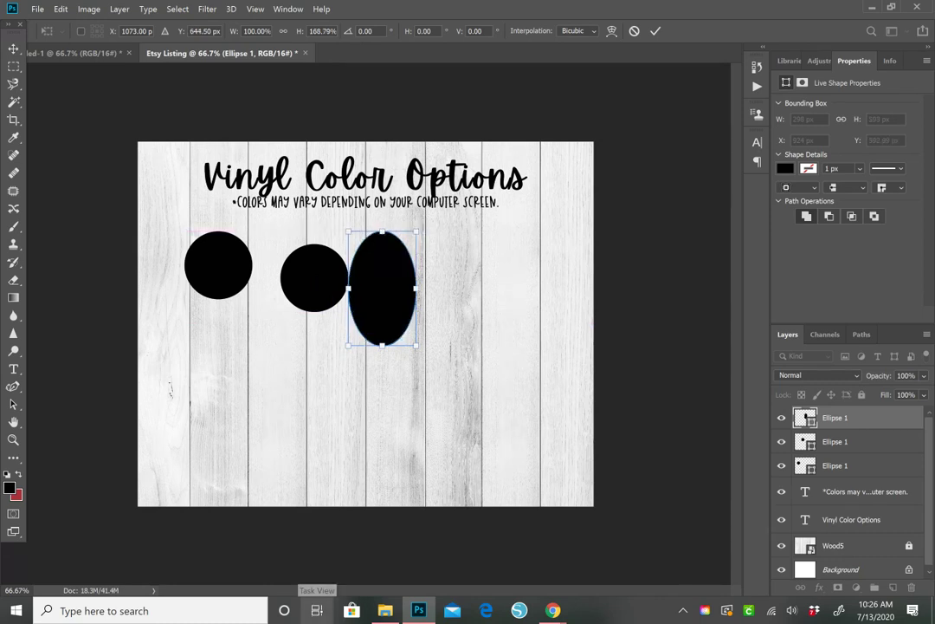
key(Escape)
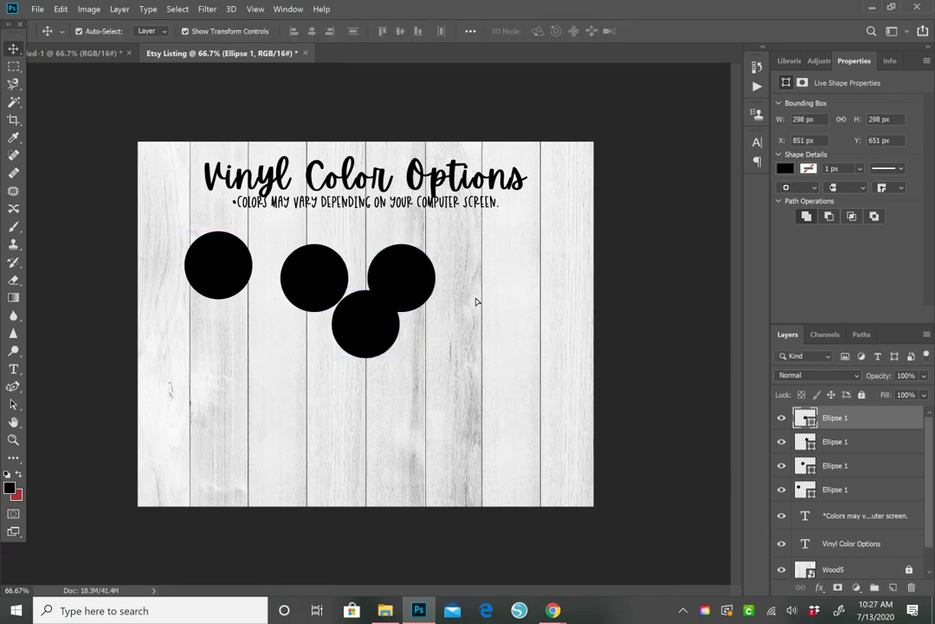
drag(381, 312, 515, 269)
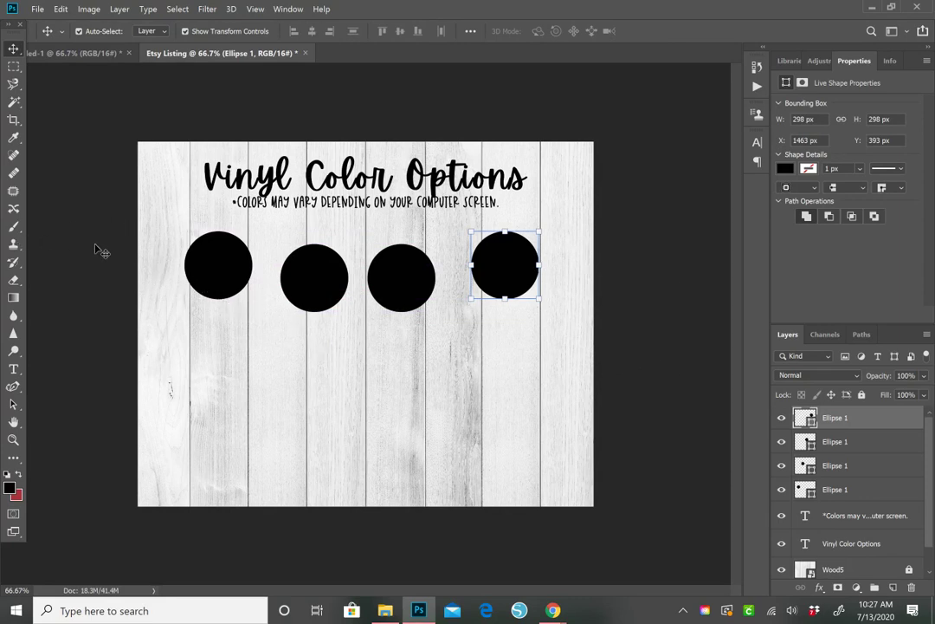
key(ctrl+h)
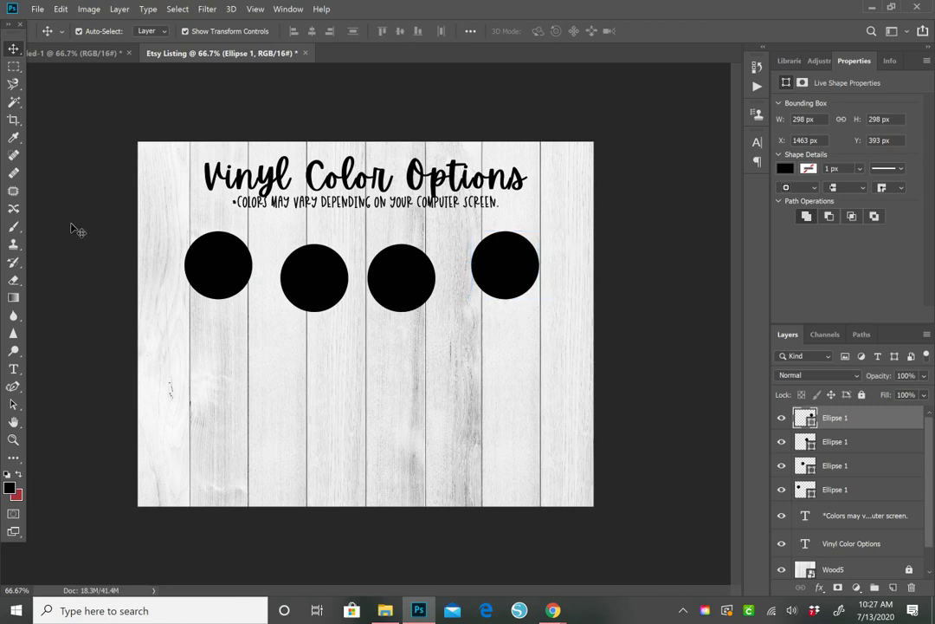
drag(71, 226, 530, 334)
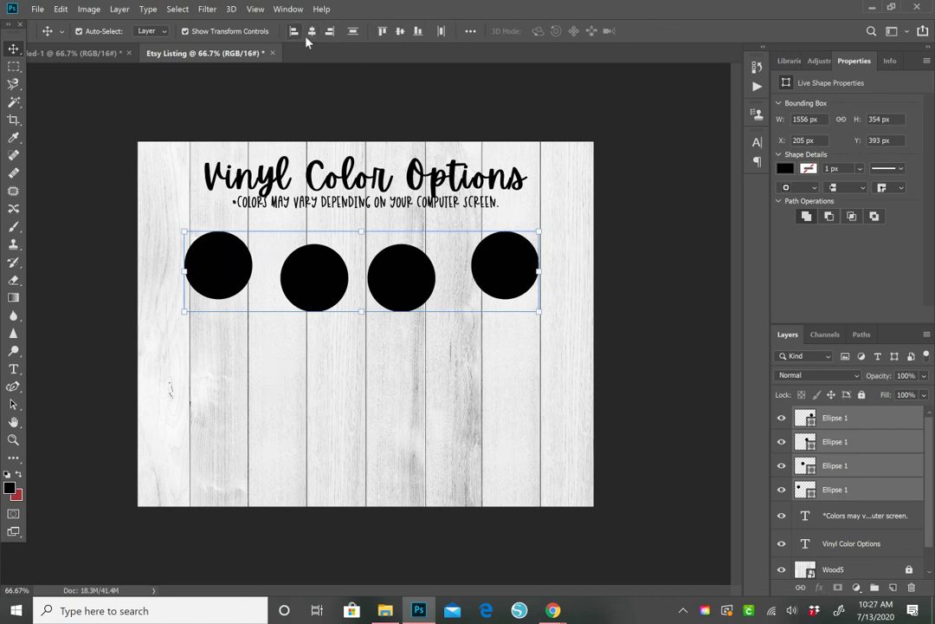
Align the four circles on one line, distribute them evenly, and nudge the row into place.
click(399, 32)
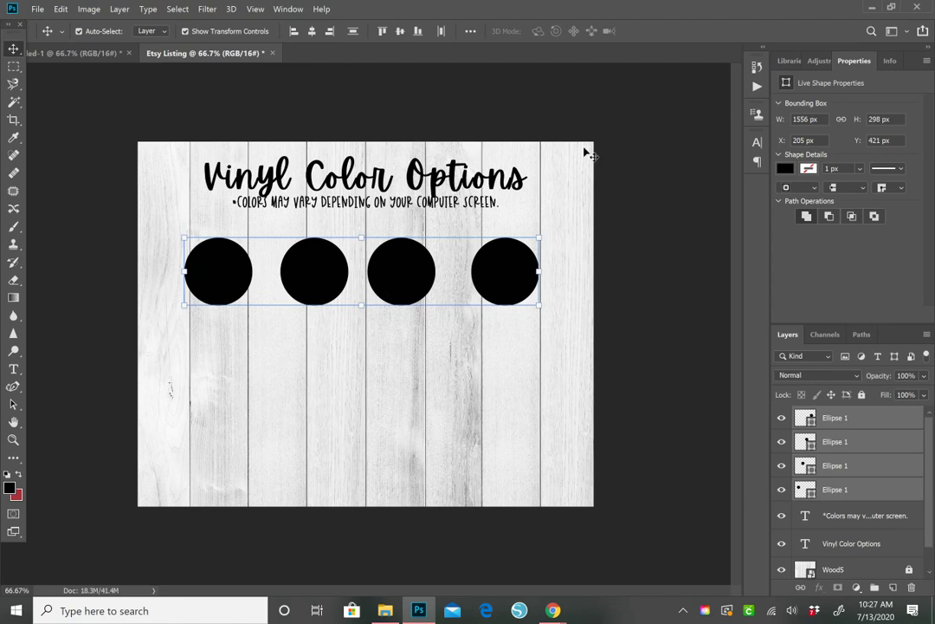
click(440, 31)
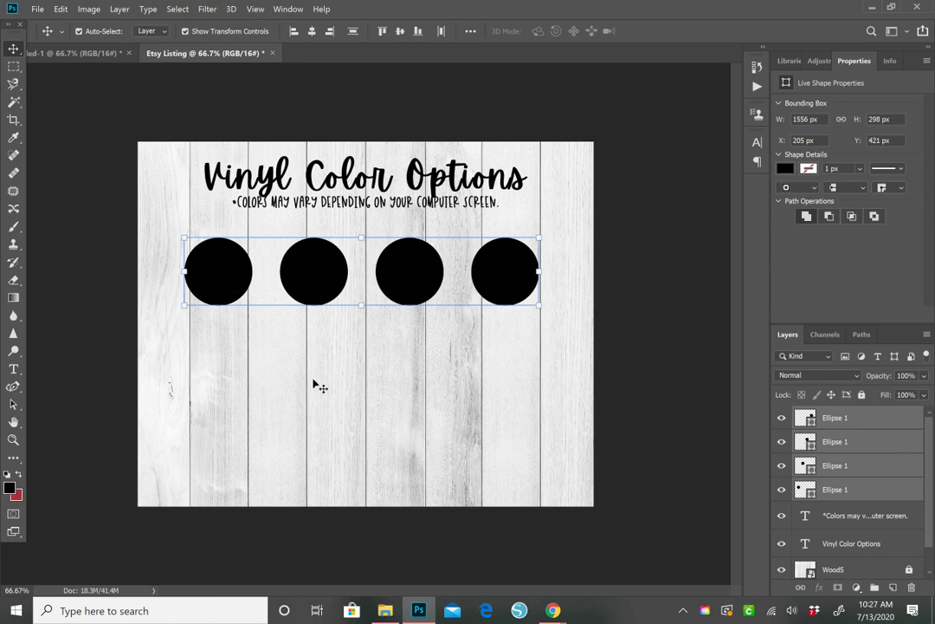
drag(420, 282, 416, 272)
drag(420, 271, 425, 273)
Select all four Ellipse layers in the row together.
click(104, 273)
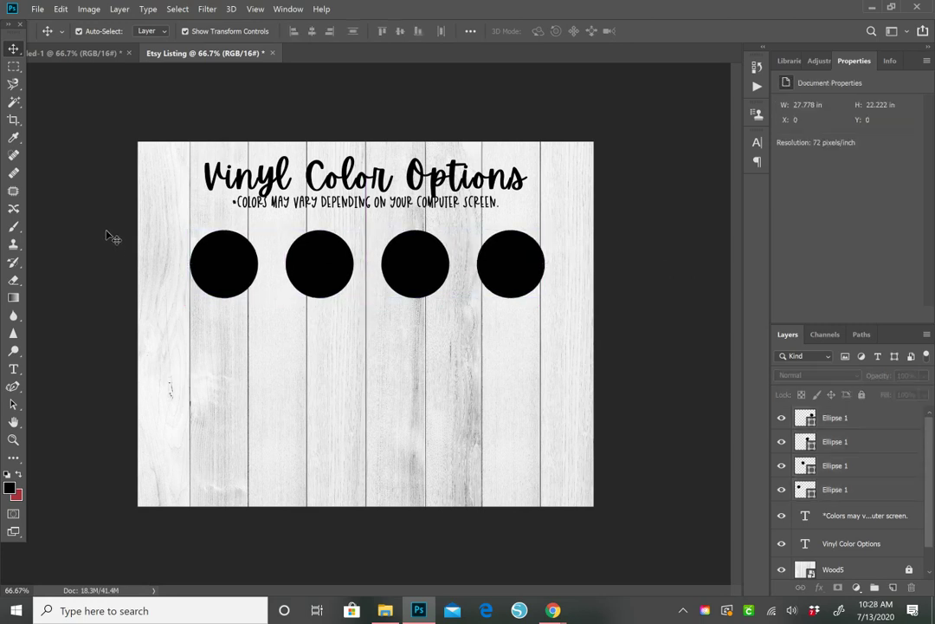
drag(108, 230, 533, 304)
click(678, 341)
click(232, 277)
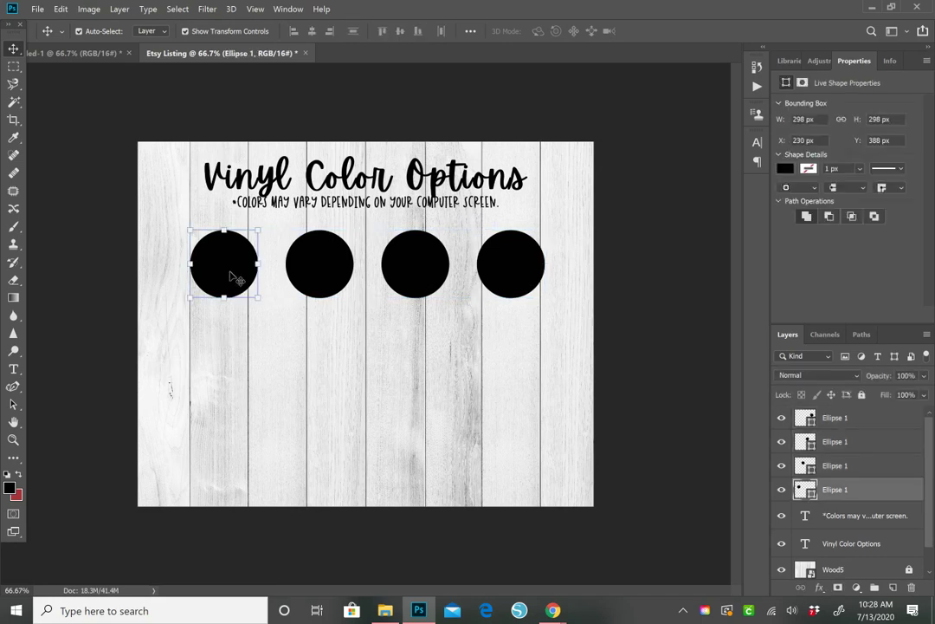
shift+click(314, 273)
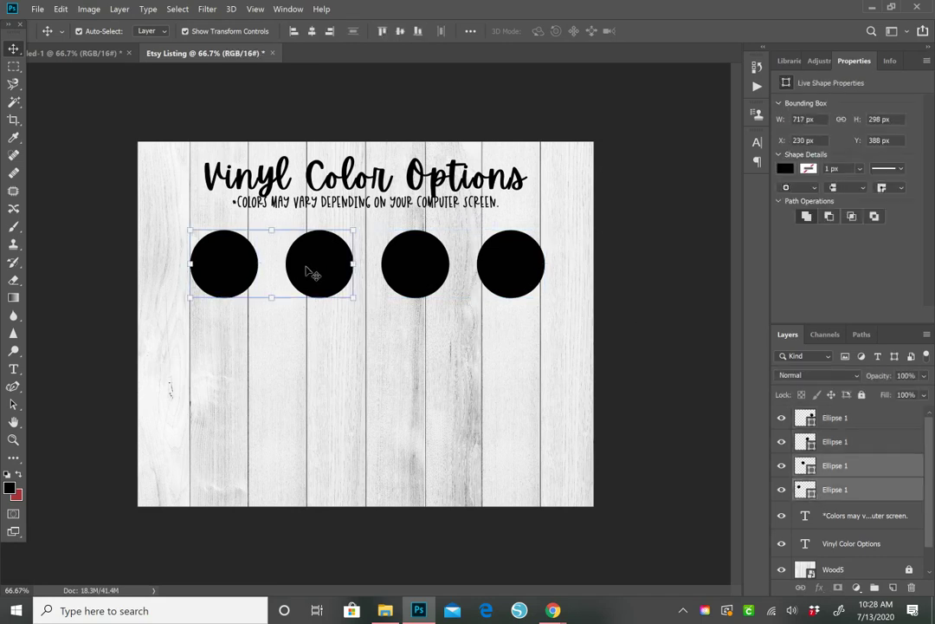
shift+click(409, 274)
shift+click(512, 276)
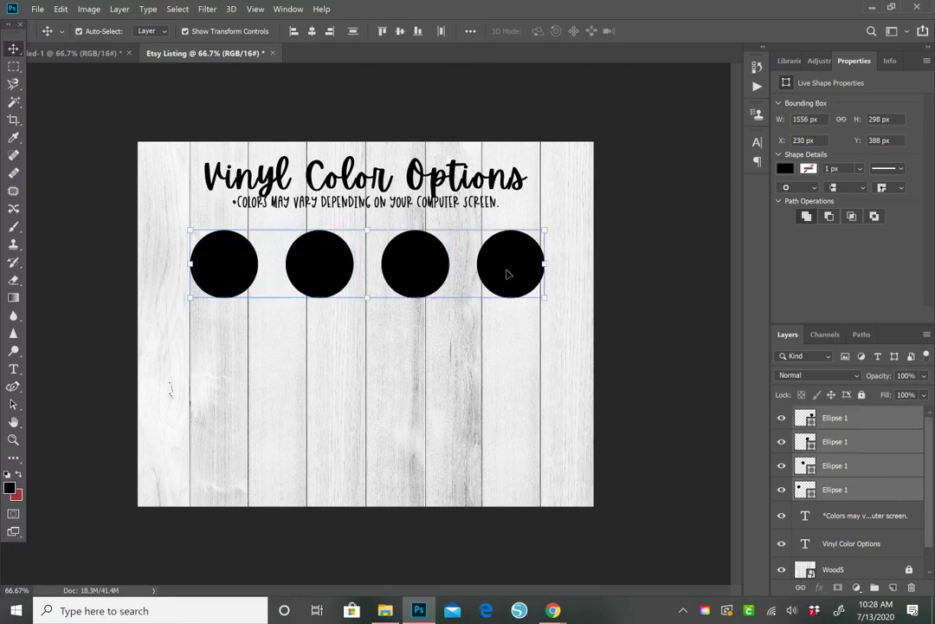
Duplicate the circle row twice downward to form a 3 × 4 grid of twelve circles.
key(ctrl)
drag(511, 275, 509, 335)
drag(419, 332, 396, 444)
click(706, 366)
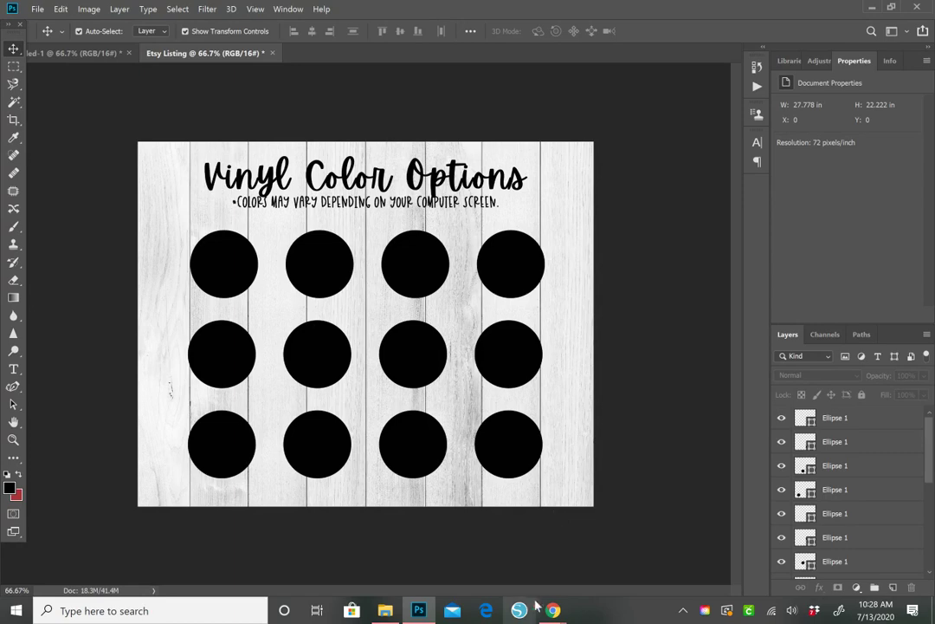
mouse_move(555, 612)
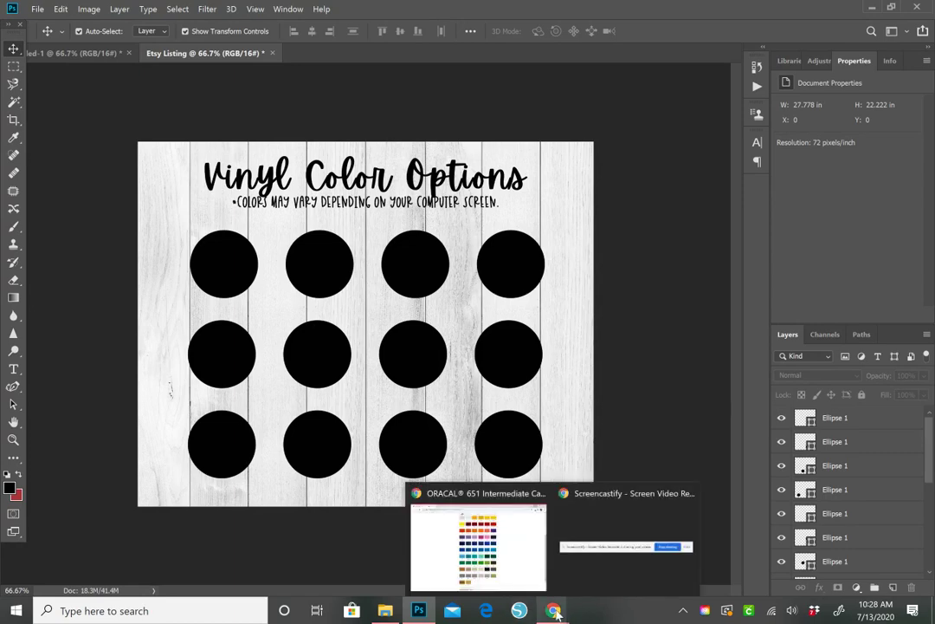
Search Google for 'oracal 651 vinyl color chart' and open the ORAFOL ORACAL 651 result.
click(478, 542)
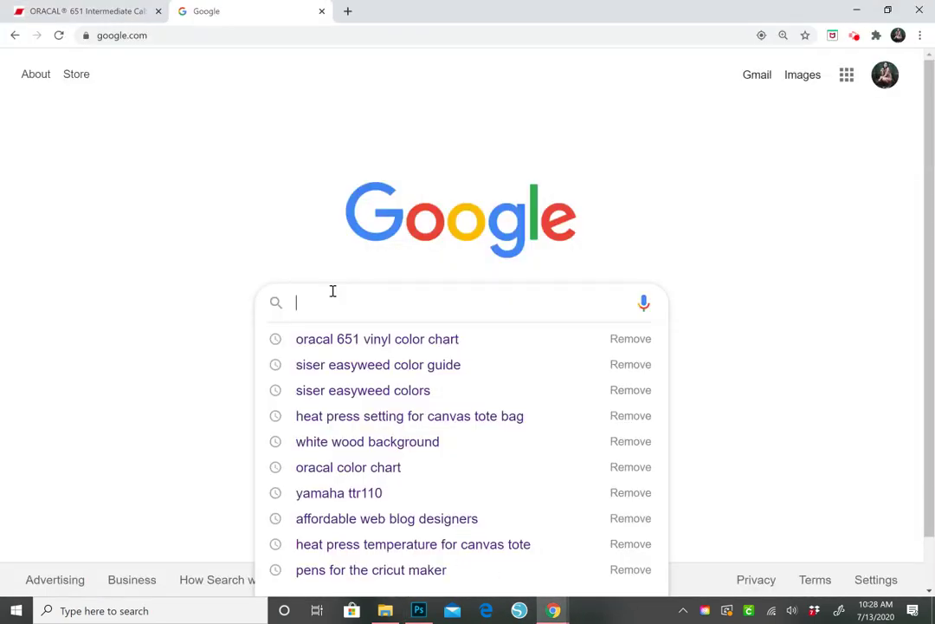
text(oracal)
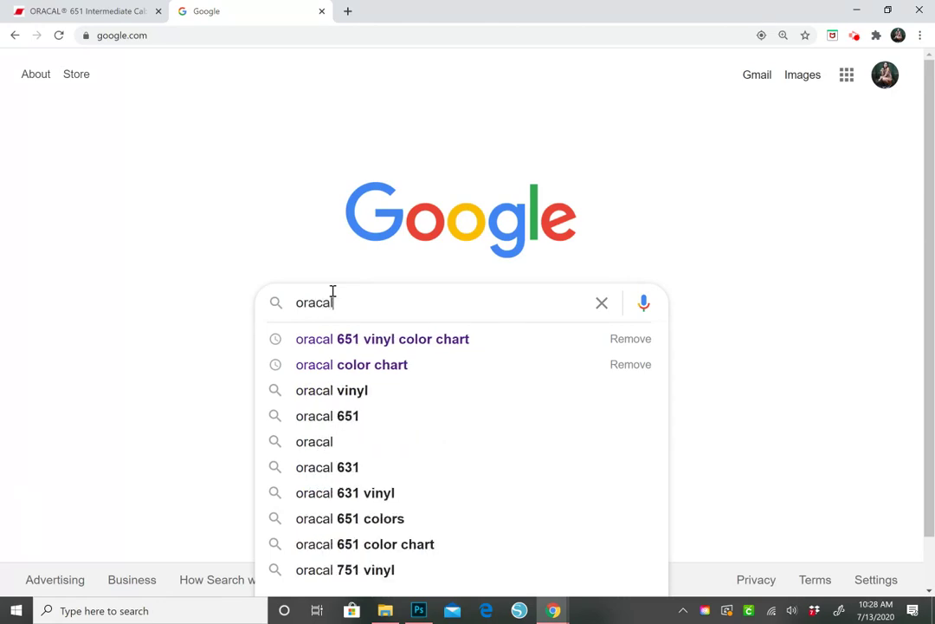
text( 651 vinyl)
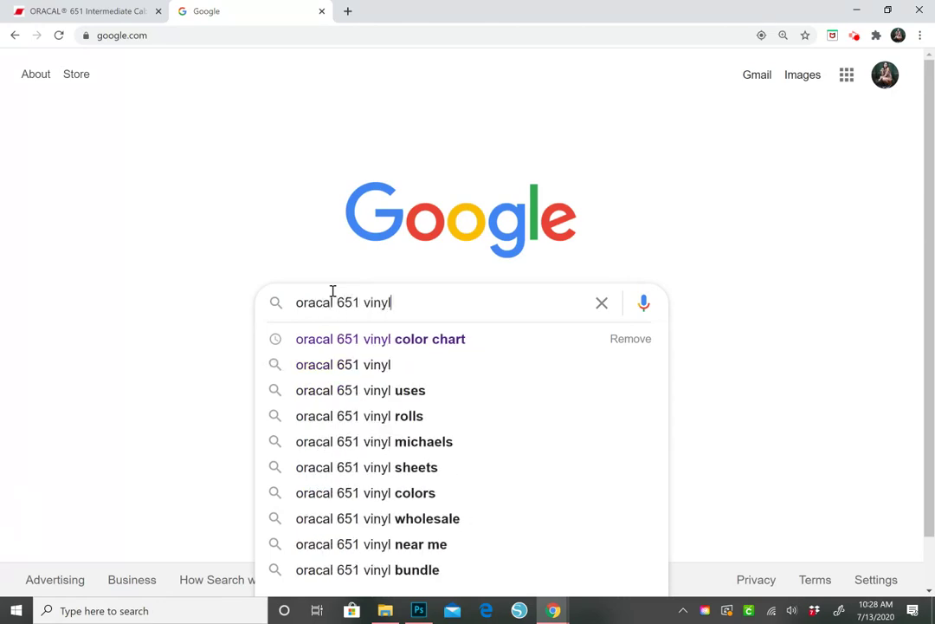
text( color chart)
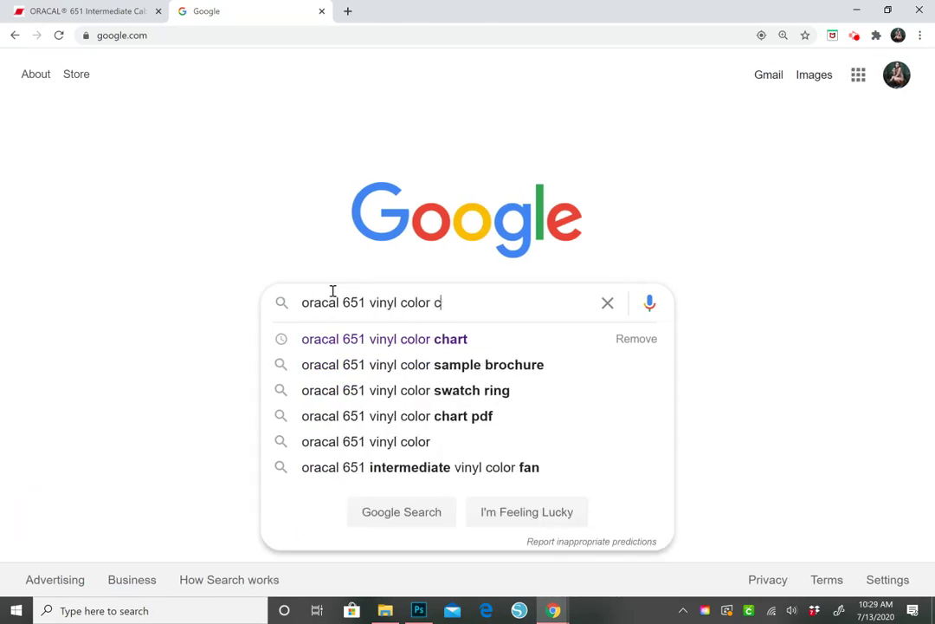
key(Return)
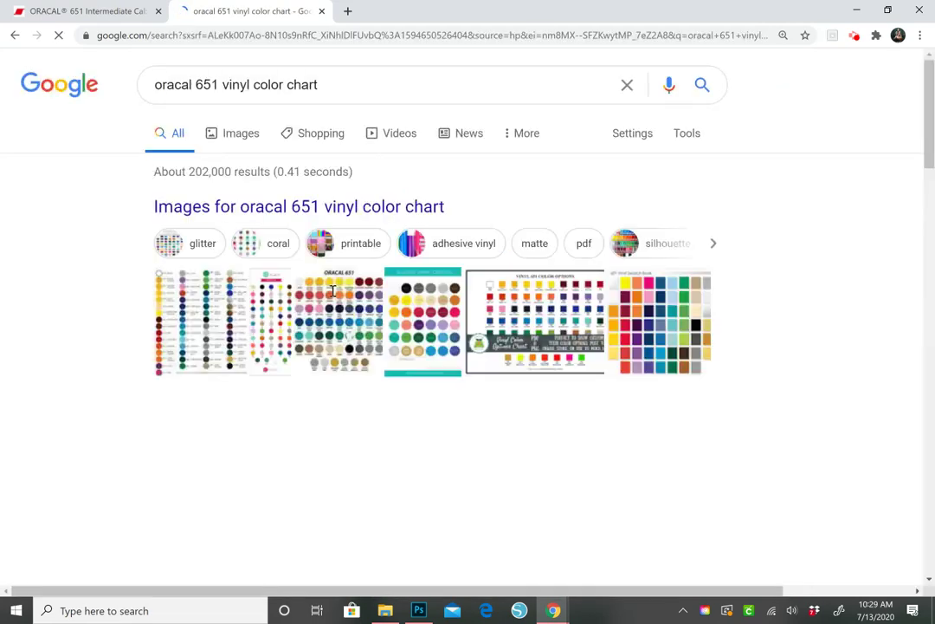
scroll(333, 291, down, 4)
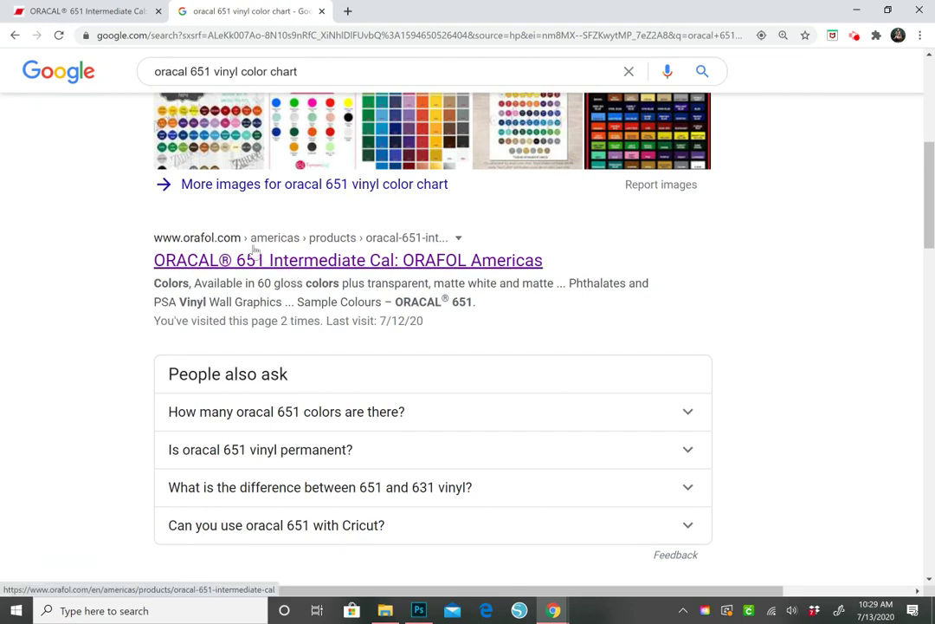
click(223, 260)
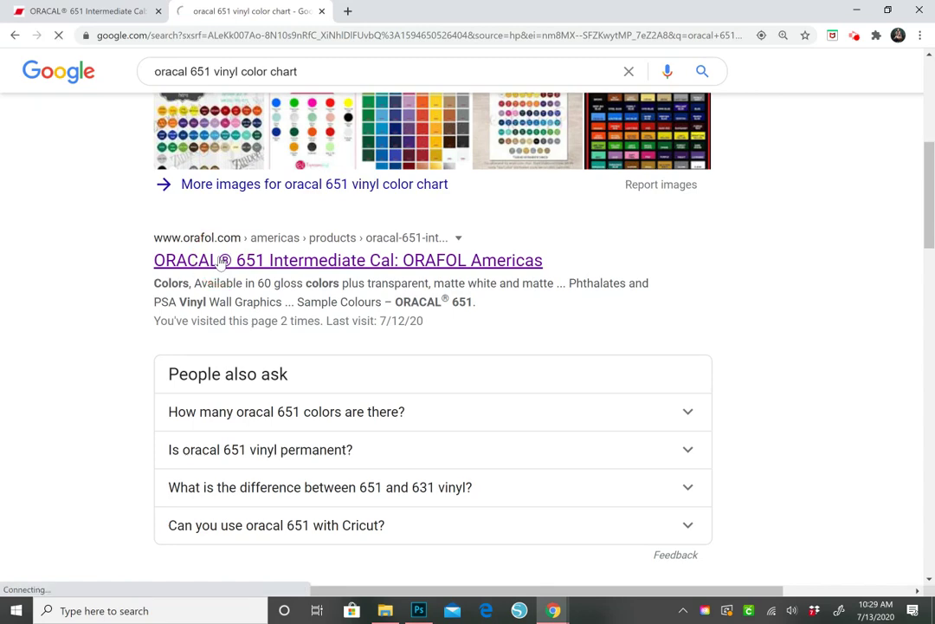
Zoom the ORACAL 651 page to 33% so the full Sample Colours grid fits, then start a screen snip.
scroll(341, 330, down, 5)
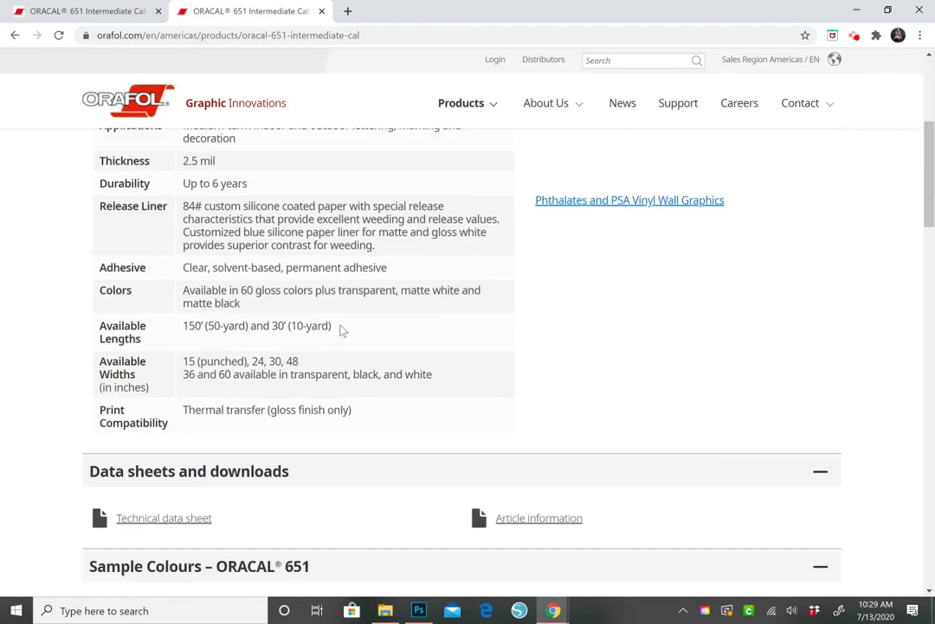
scroll(341, 330, down, 4)
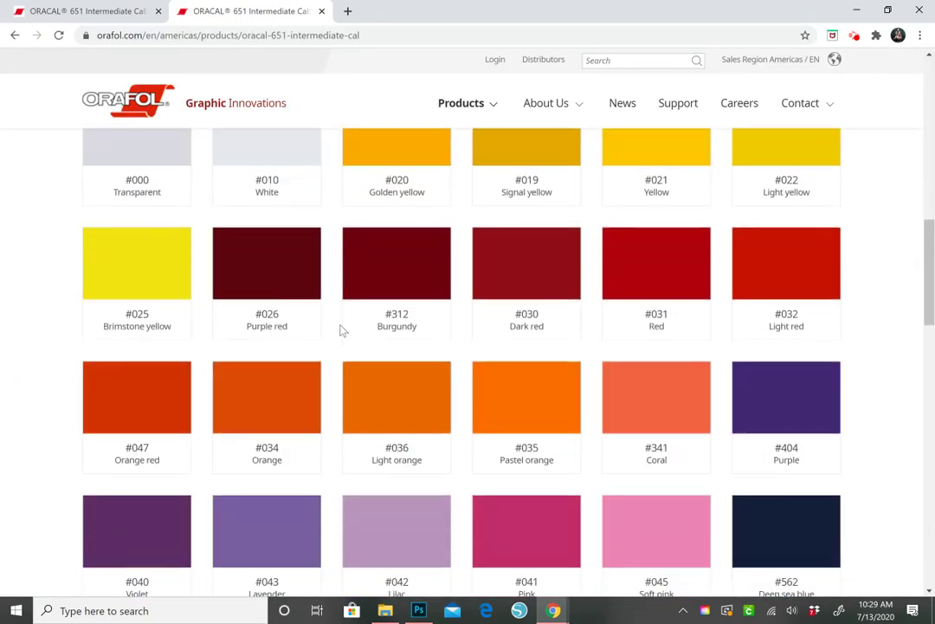
scroll(341, 330, down, 6)
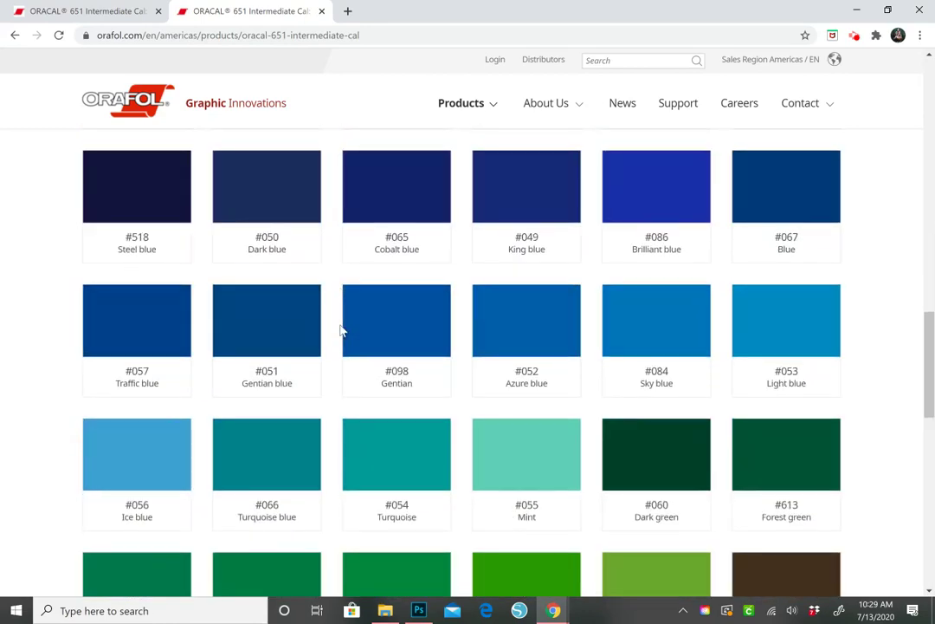
scroll(341, 330, down, 1)
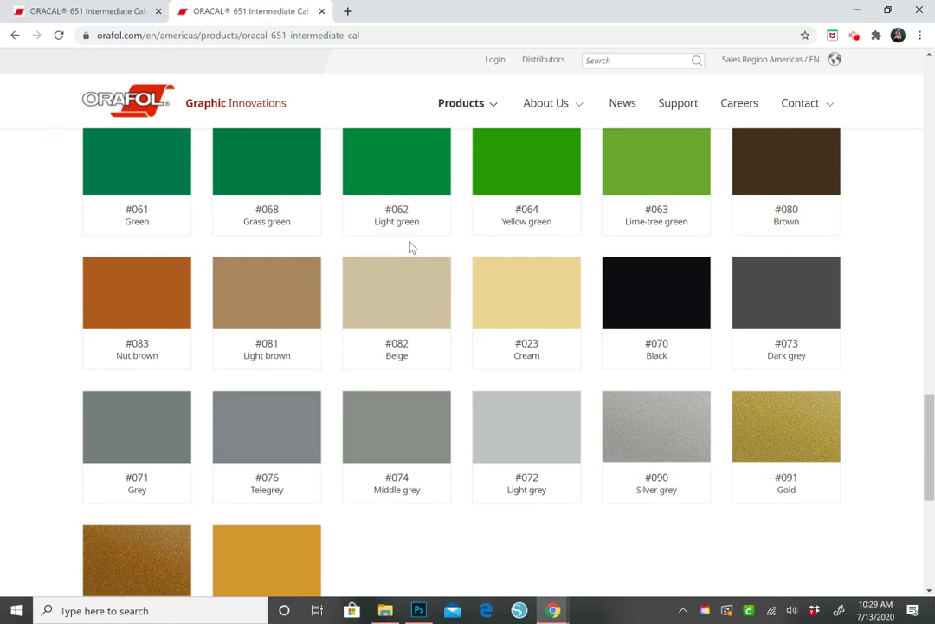
key(ctrl+minus)
key(ctrl+minus)
key(ctrl+minus)
key(ctrl+minus)
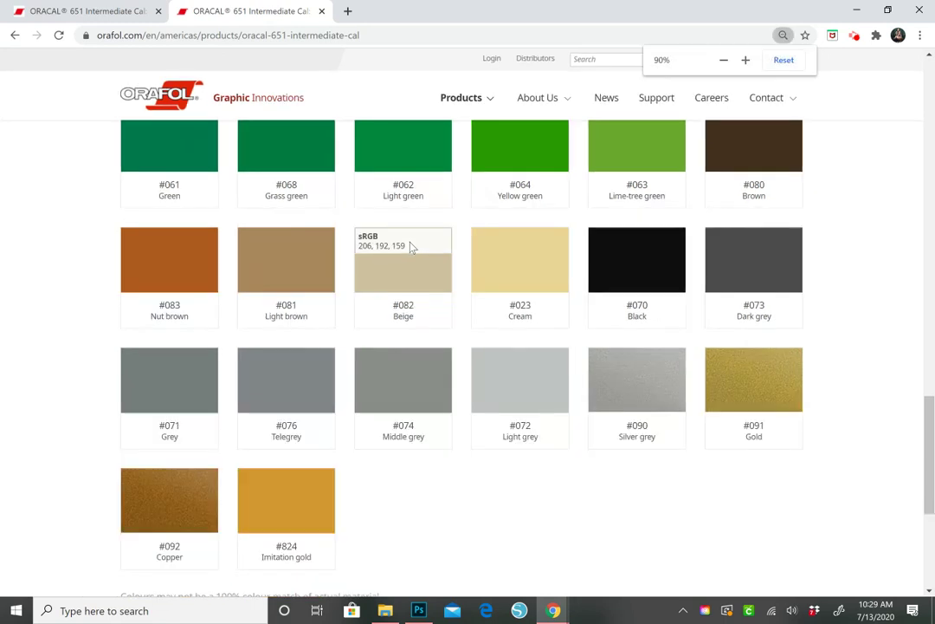
key(ctrl+minus)
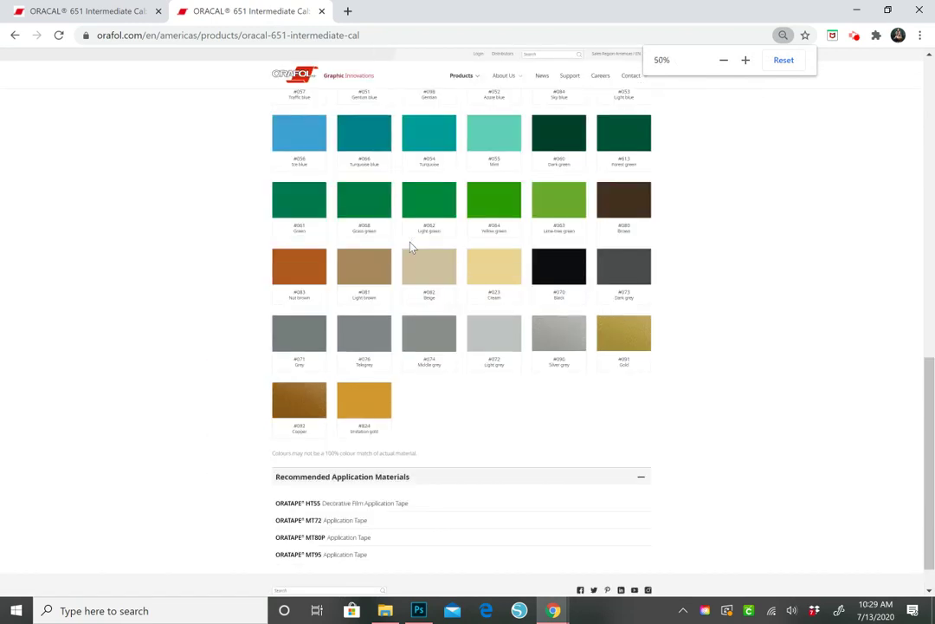
scroll(411, 247, up, 3)
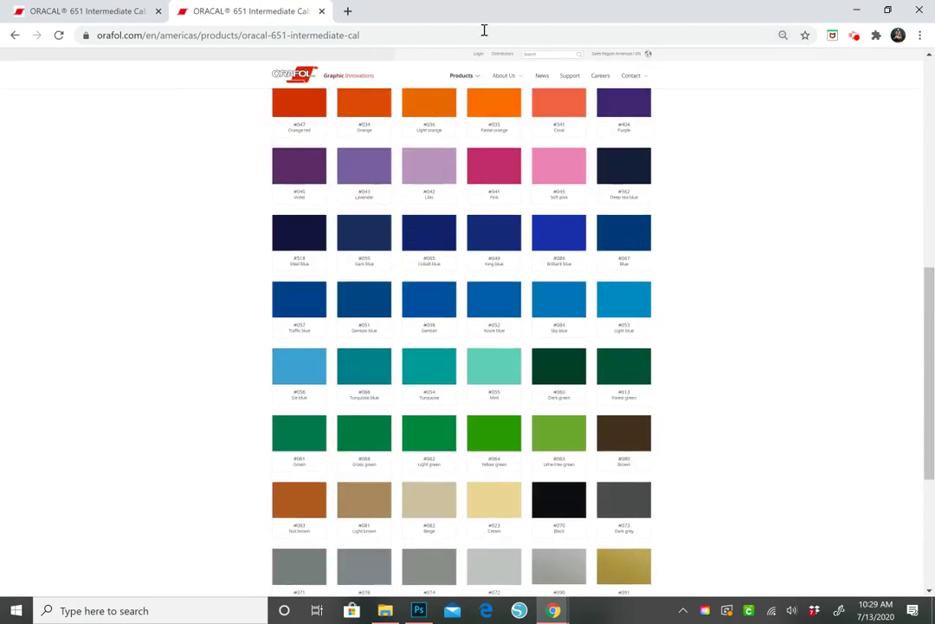
key(ctrl+minus)
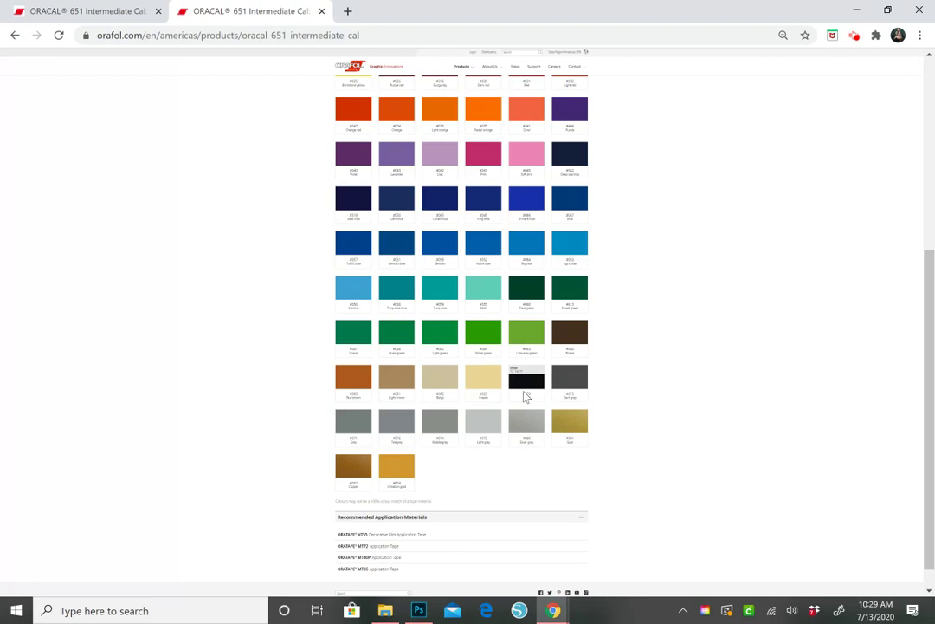
key(super+shift+s)
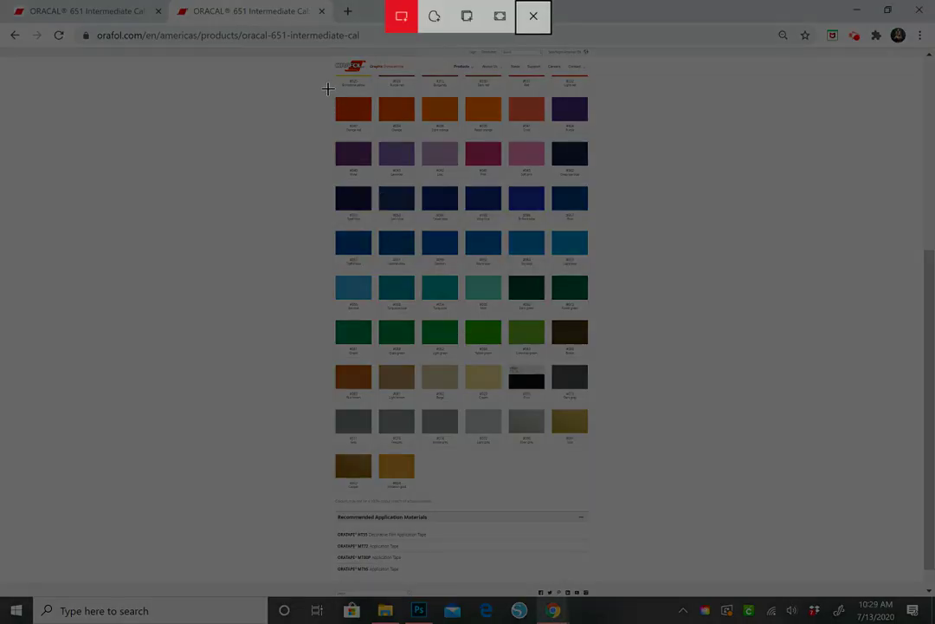
Snip the ORACAL 651 swatch grid and minimize Chrome to get back to Photoshop.
mouse_move(327, 89)
mouse_down()
mouse_move(439, 203)
mouse_move(543, 359)
mouse_move(579, 446)
mouse_move(579, 492)
mouse_move(593, 497)
mouse_up()
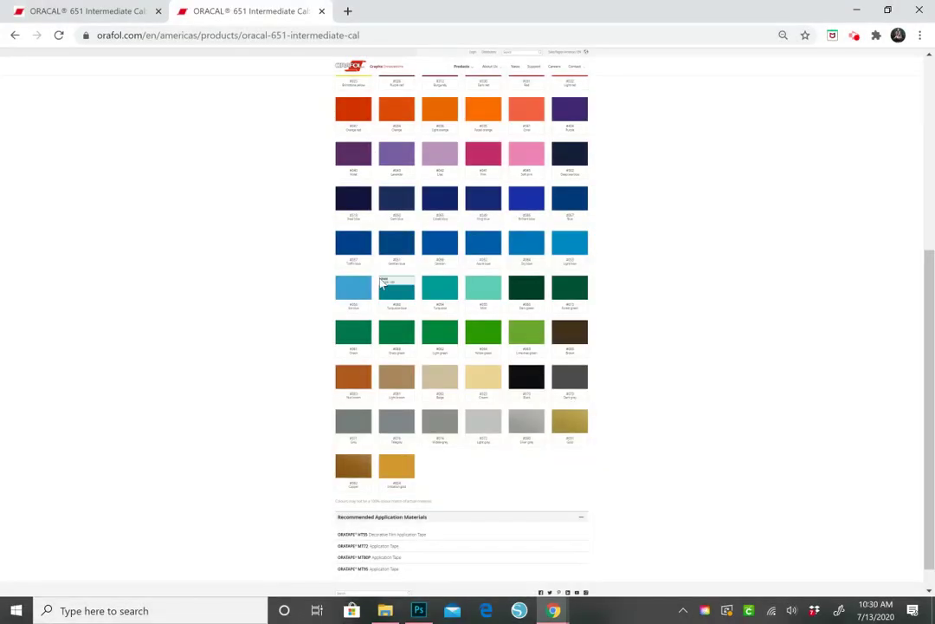
click(856, 12)
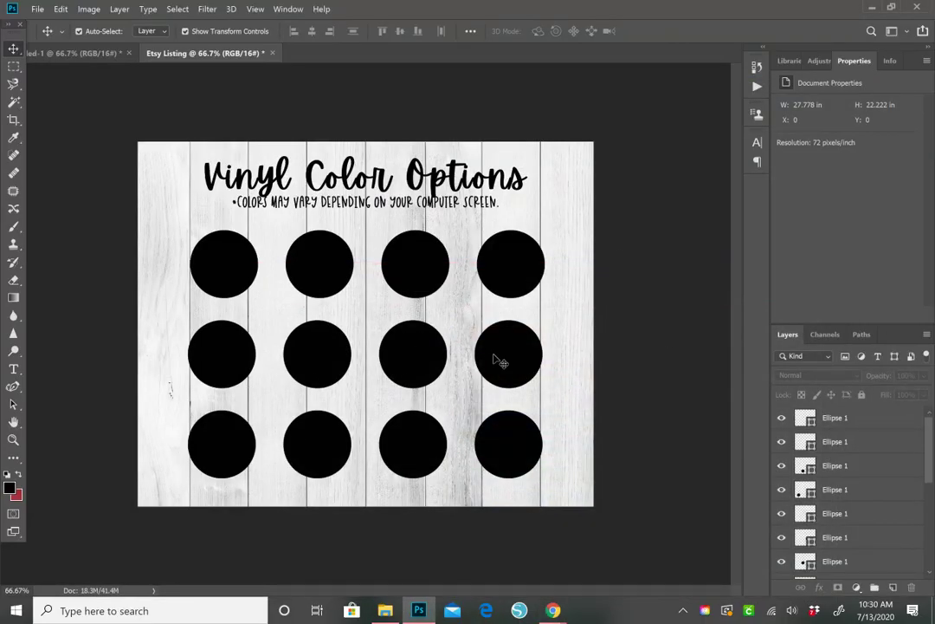
Paste the captured swatch chart as Layer 1 and move it over the canvas's right side.
key(ctrl+v)
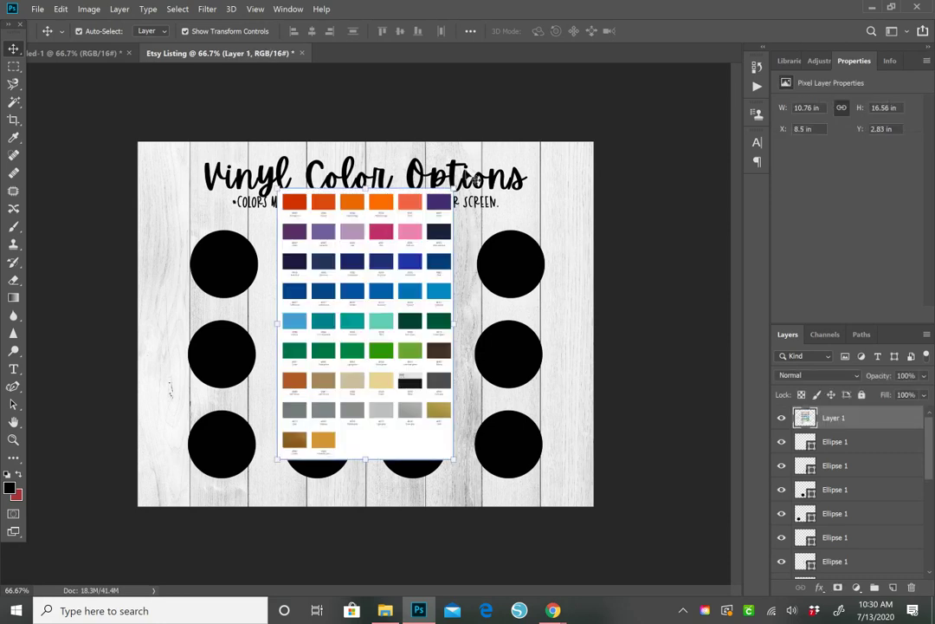
right_click(455, 190)
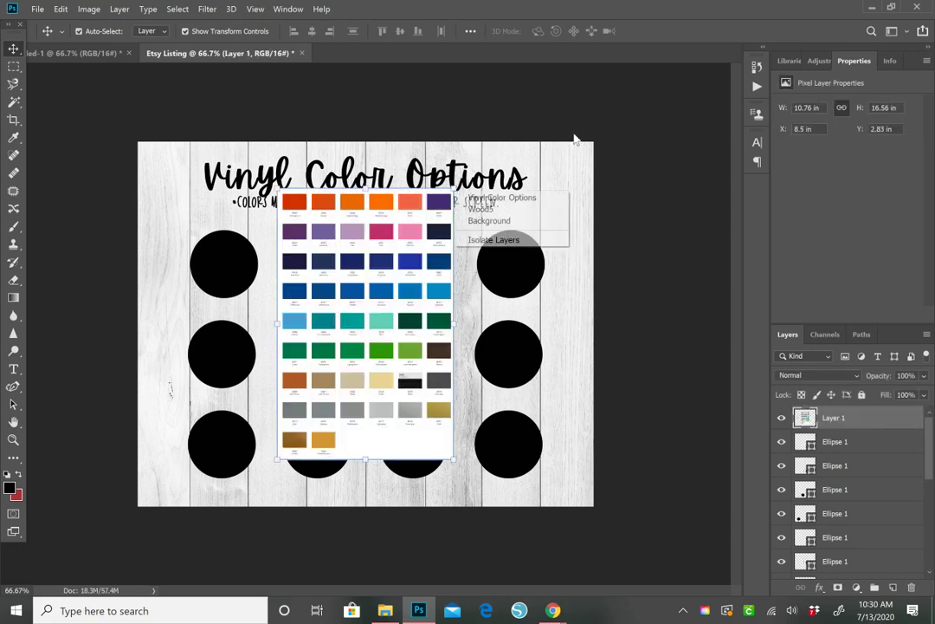
click(455, 465)
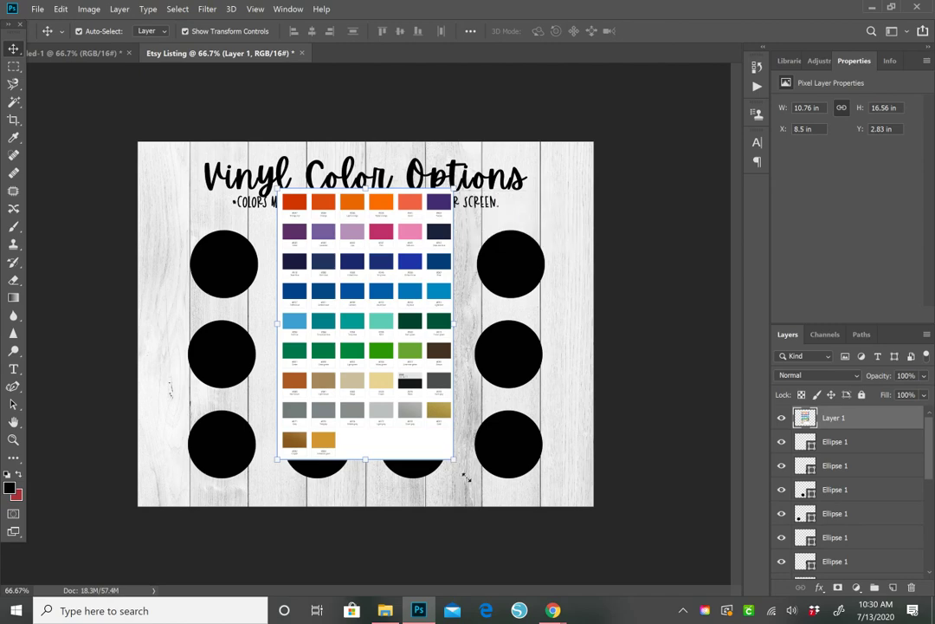
right_click(445, 403)
click(83, 205)
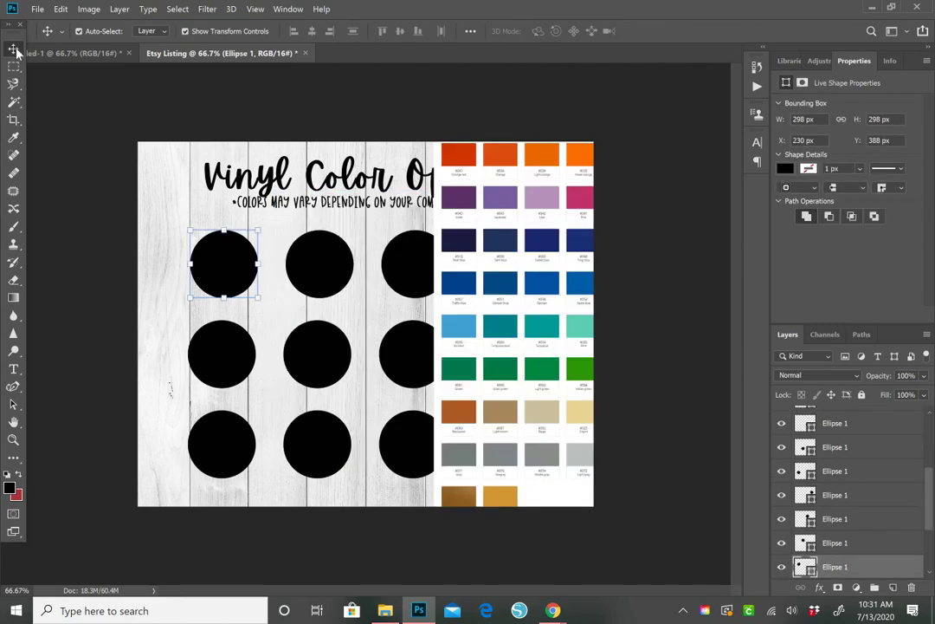
drag(518, 284, 388, 291)
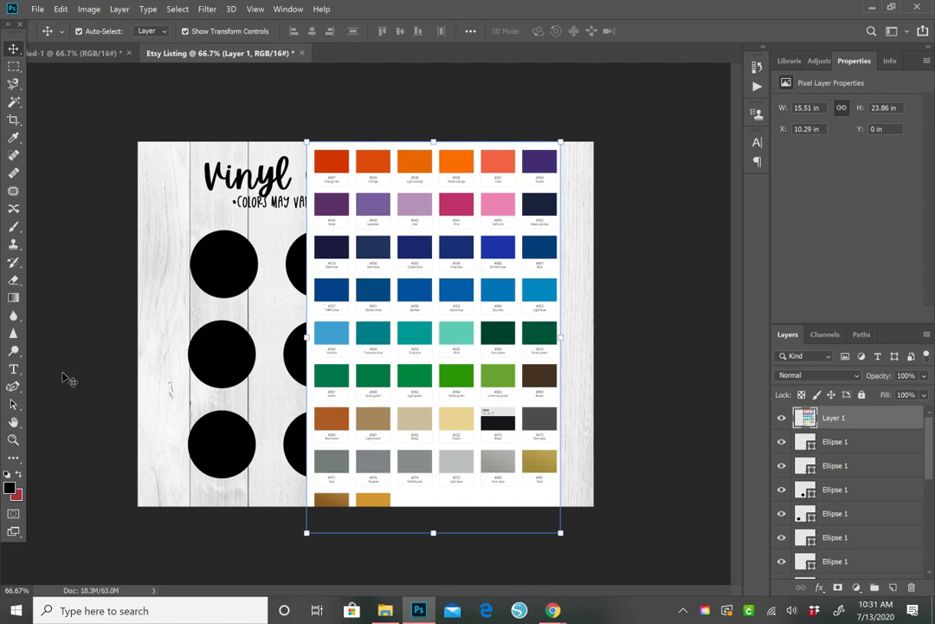
key(i)
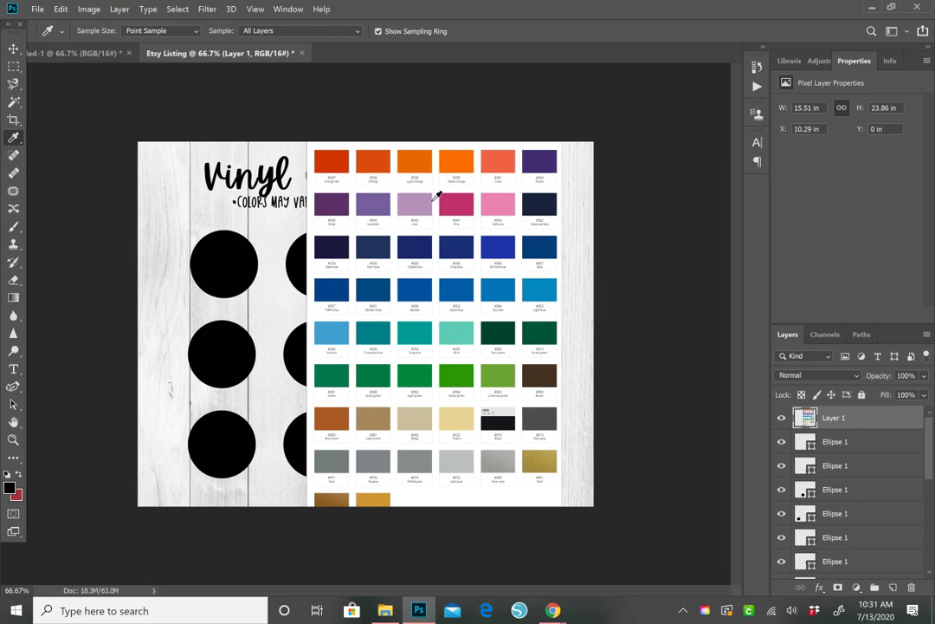
Sample the orange-red and light grey swatches from the chart, then hide the chart layer.
click(337, 162)
key(ctrl+plus)
click(333, 104)
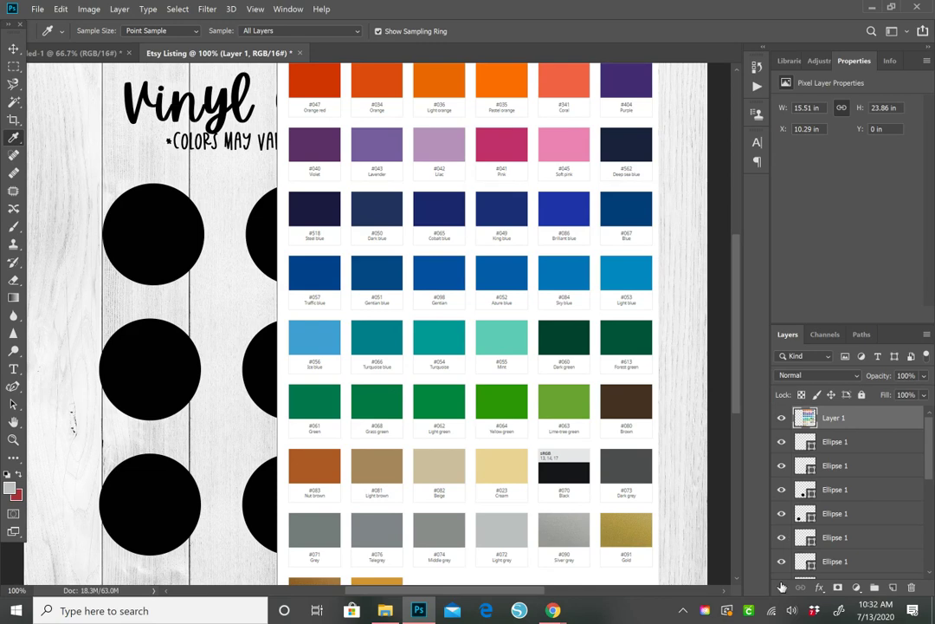
click(782, 420)
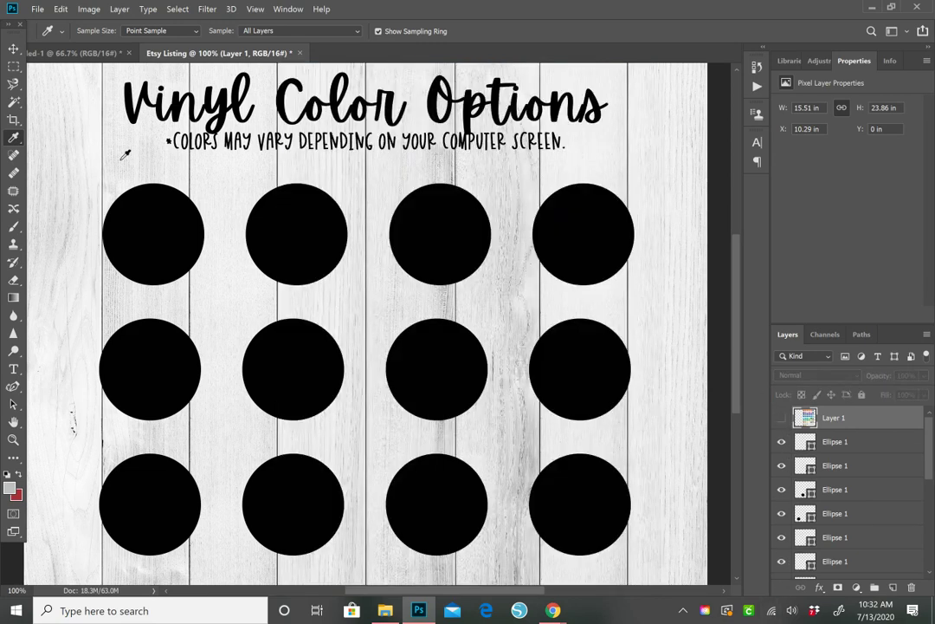
click(13, 47)
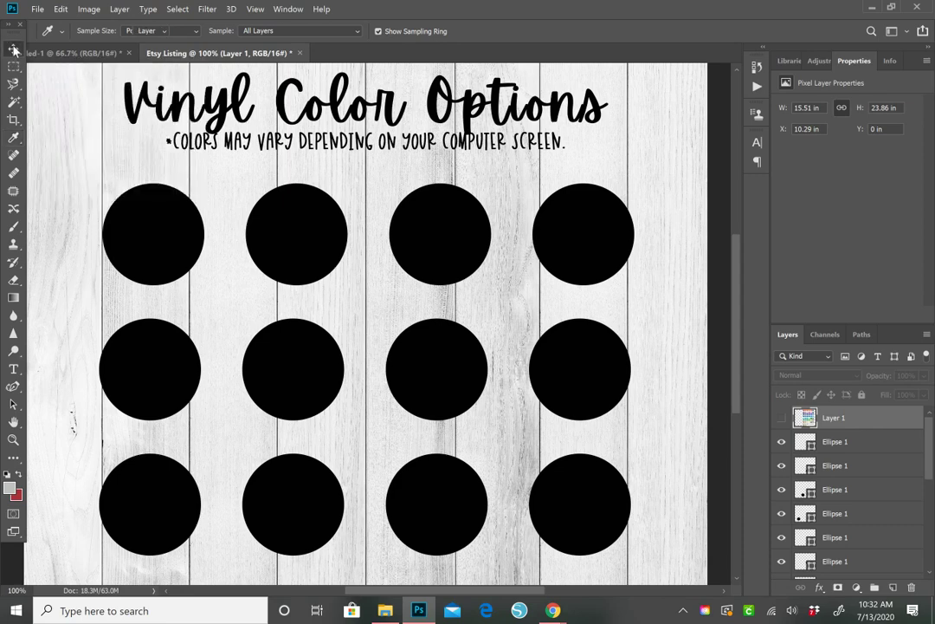
click(149, 231)
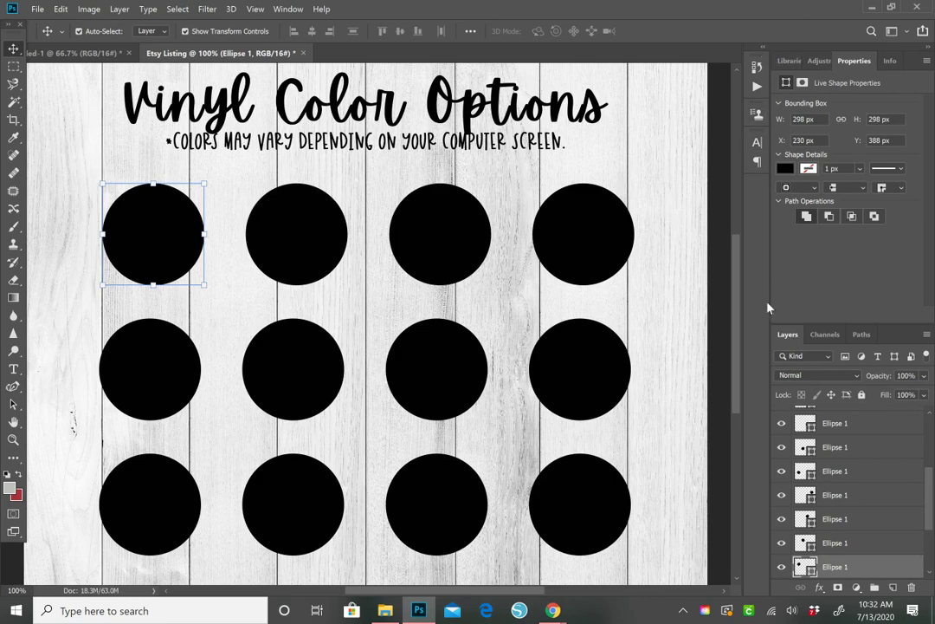
Fill the first two top-row circles red-orange and salmon, and a bottom-row circle white.
click(294, 11)
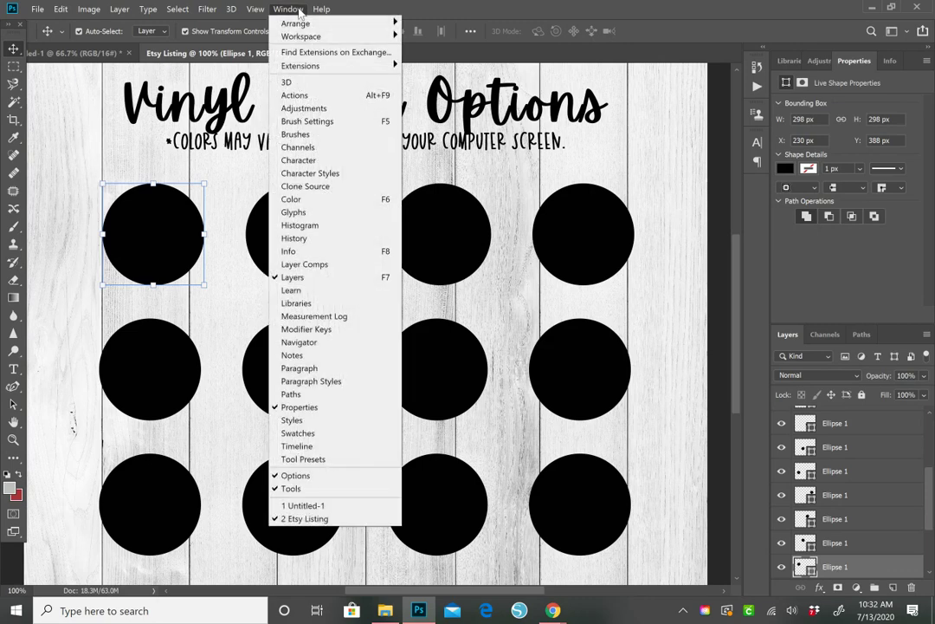
click(726, 125)
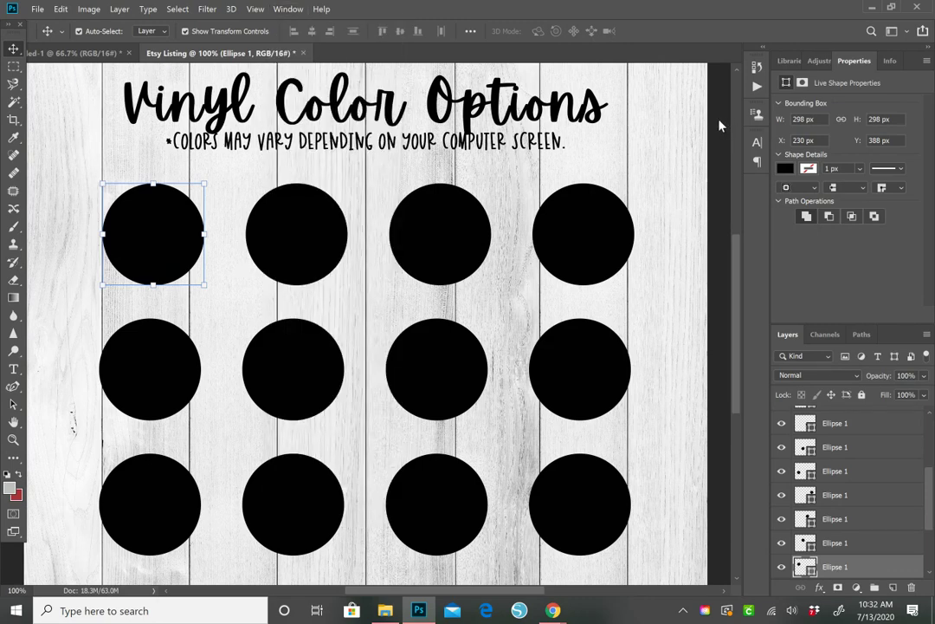
click(784, 169)
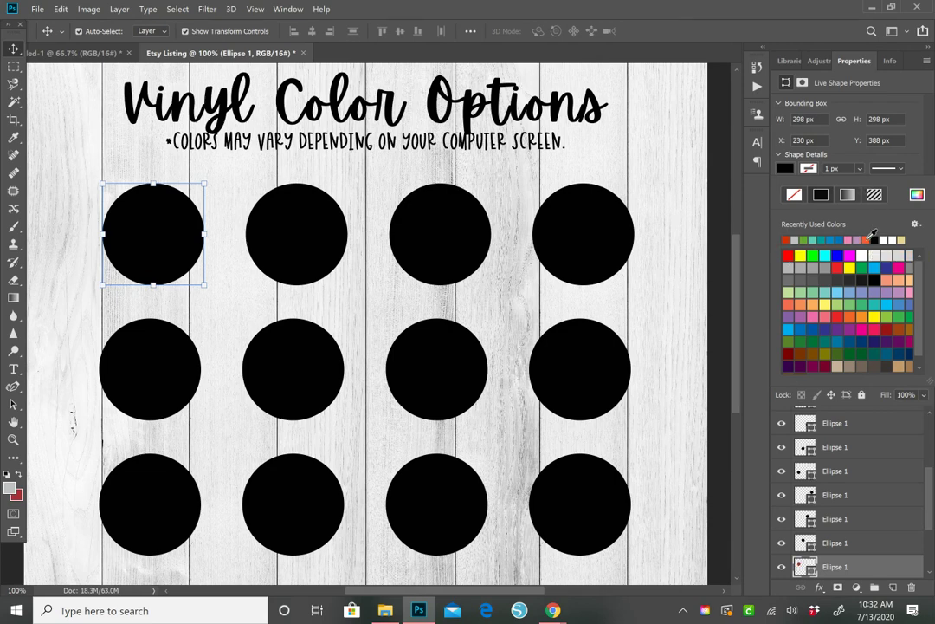
click(869, 239)
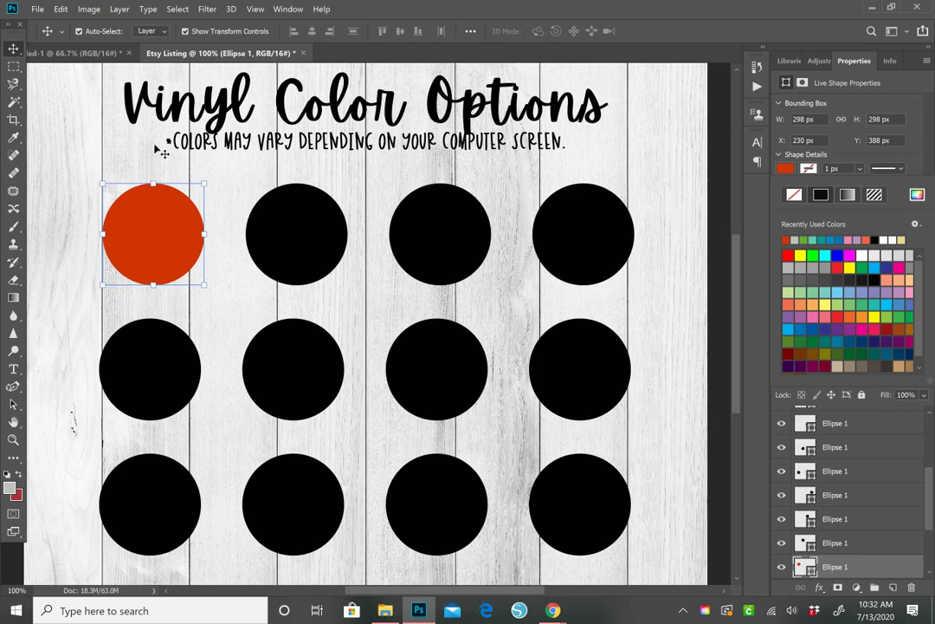
click(296, 252)
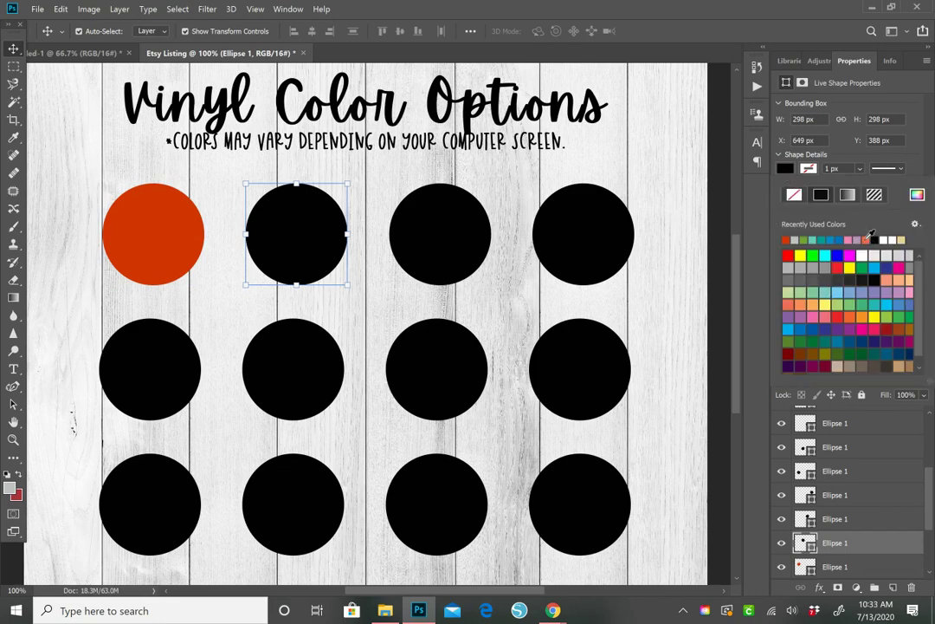
click(869, 239)
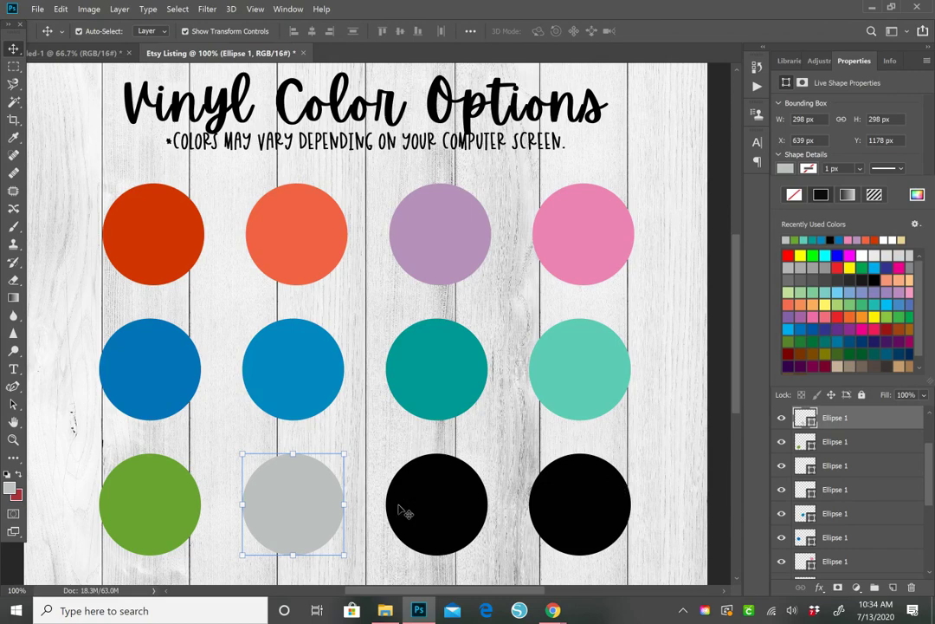
click(436, 500)
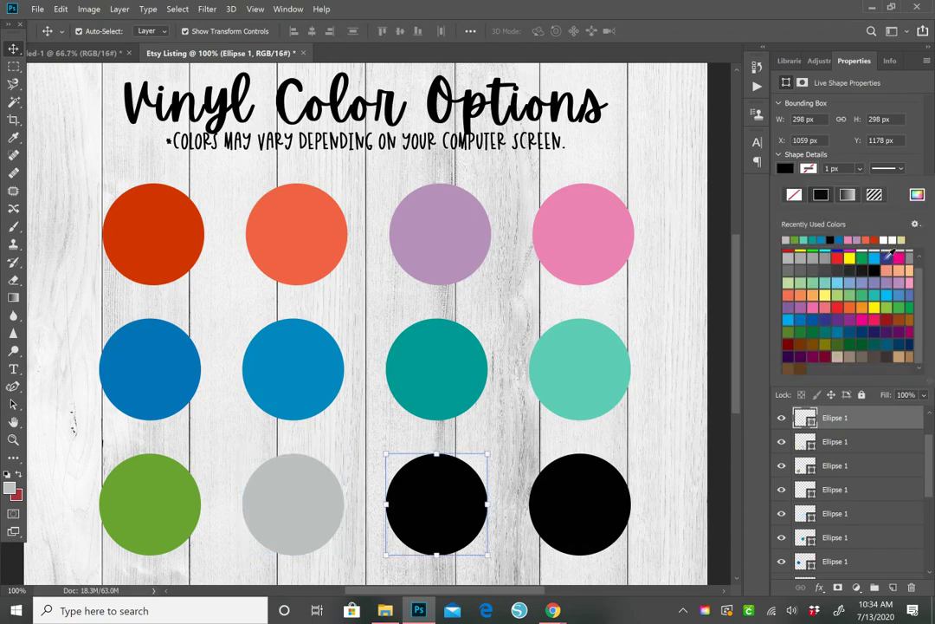
scroll(840, 340, up, 1)
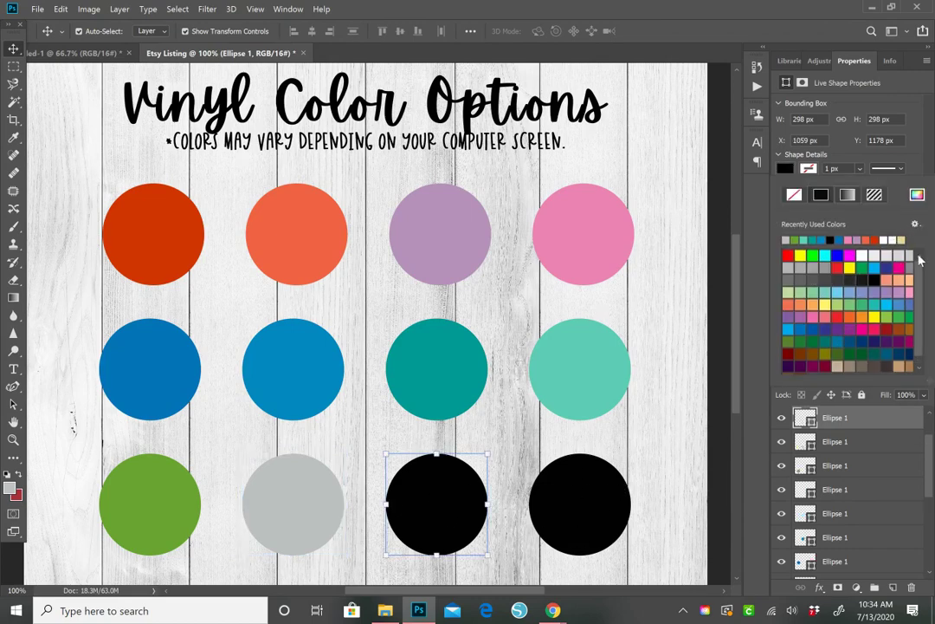
click(895, 239)
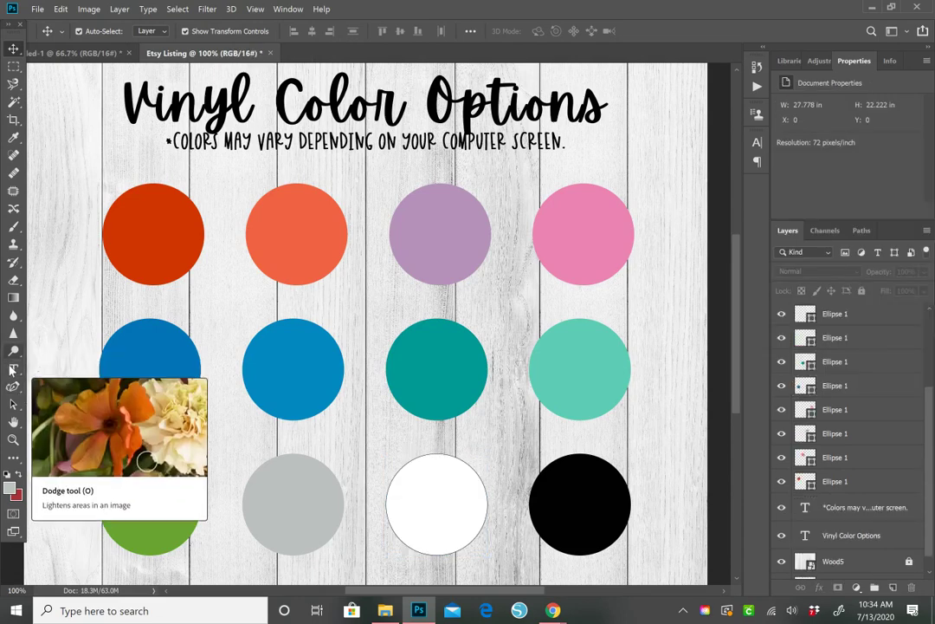
Set the Type tool's text colour to white (#ffffff).
click(13, 369)
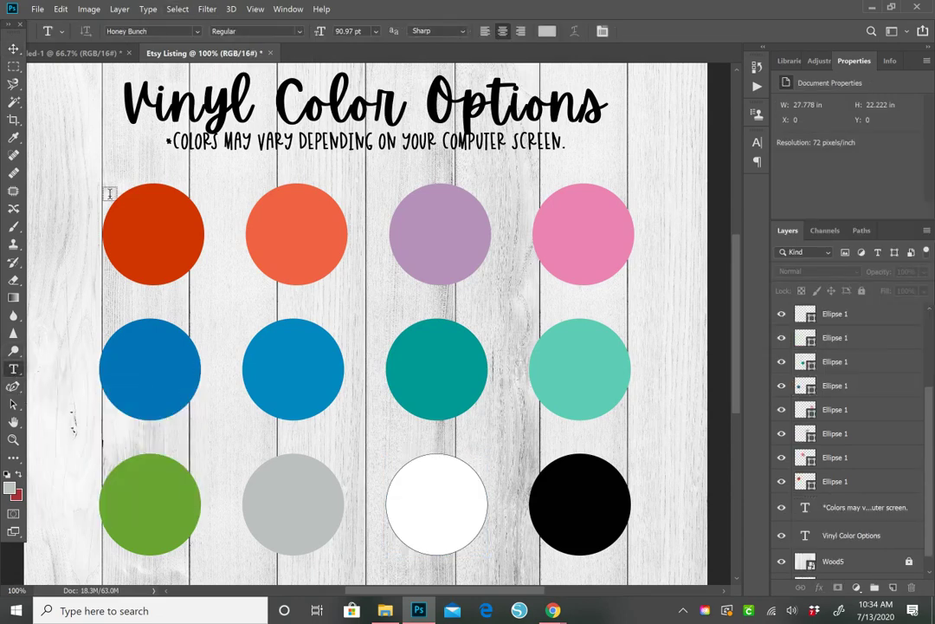
click(10, 490)
text(ffffff)
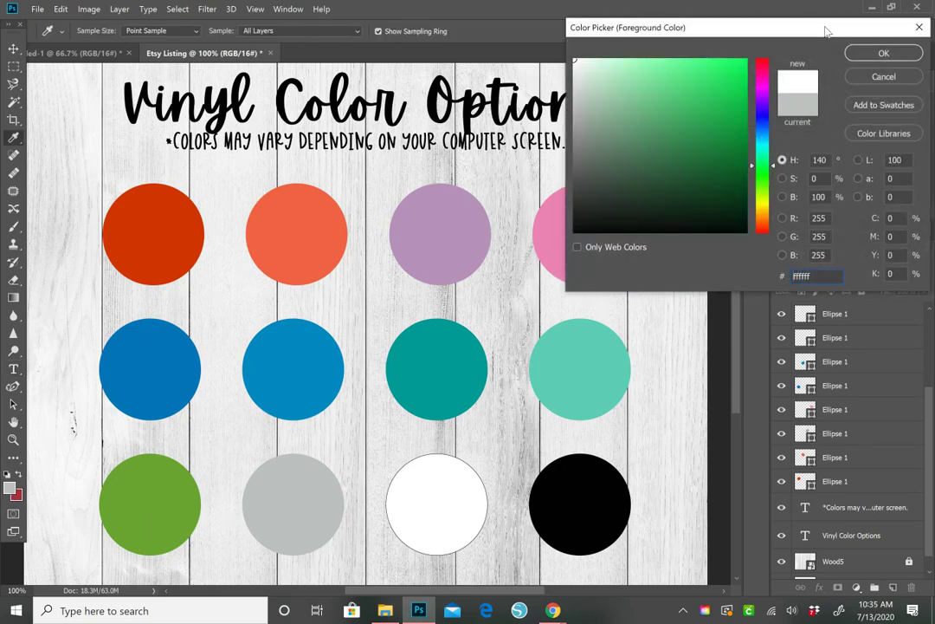
click(883, 54)
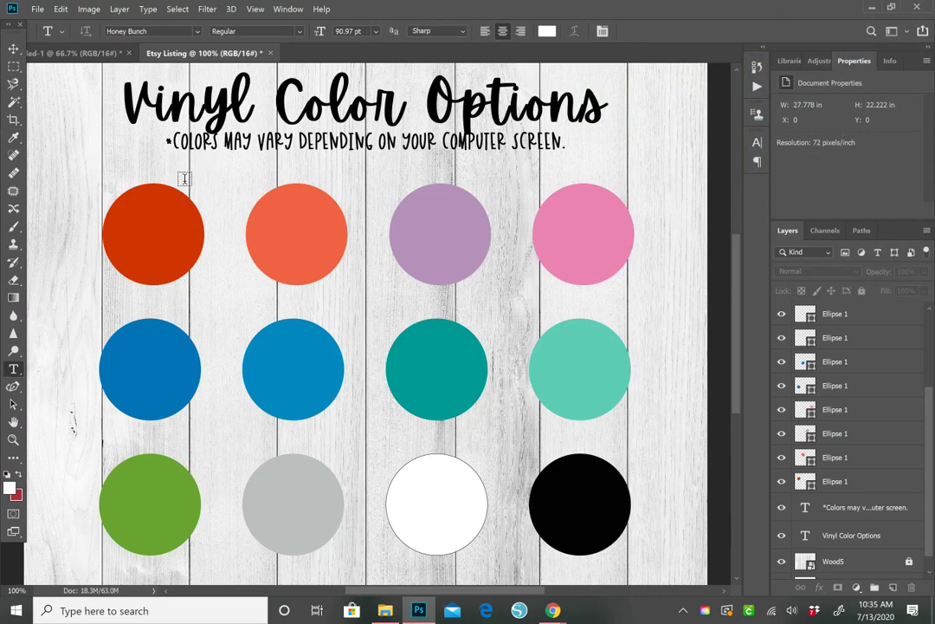
Type 'OrangeRed' as the first circle's label and centre it on the red circle.
click(79, 219)
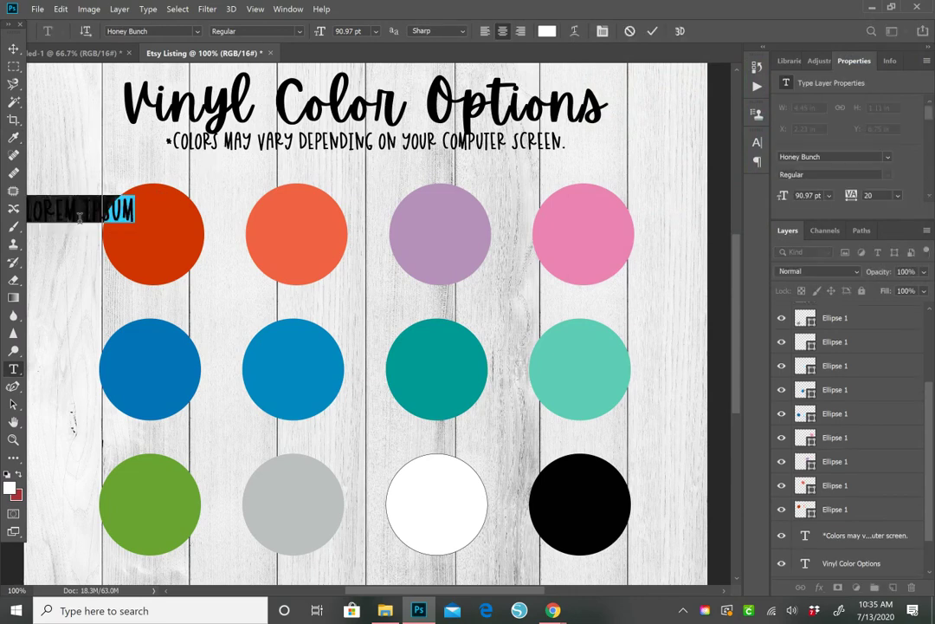
text(0)
text(R)
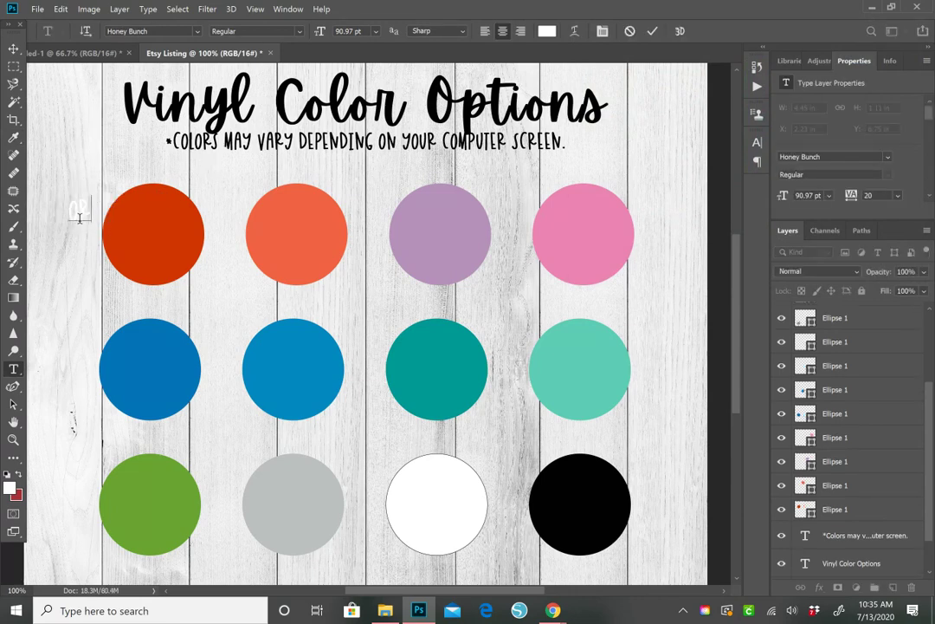
text(IGINAL RED)
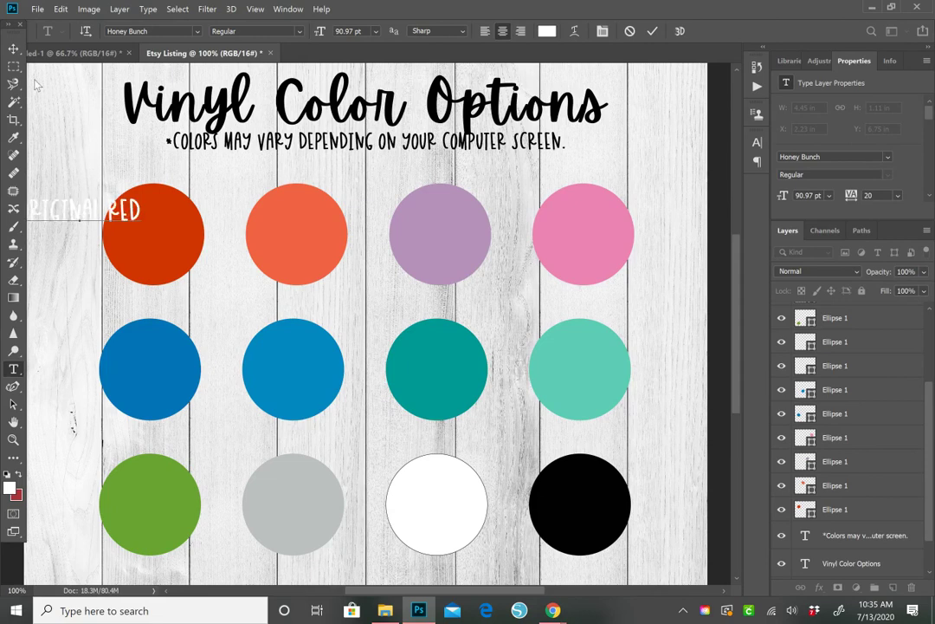
click(14, 50)
drag(121, 213, 213, 227)
key(t)
triple_click(210, 223)
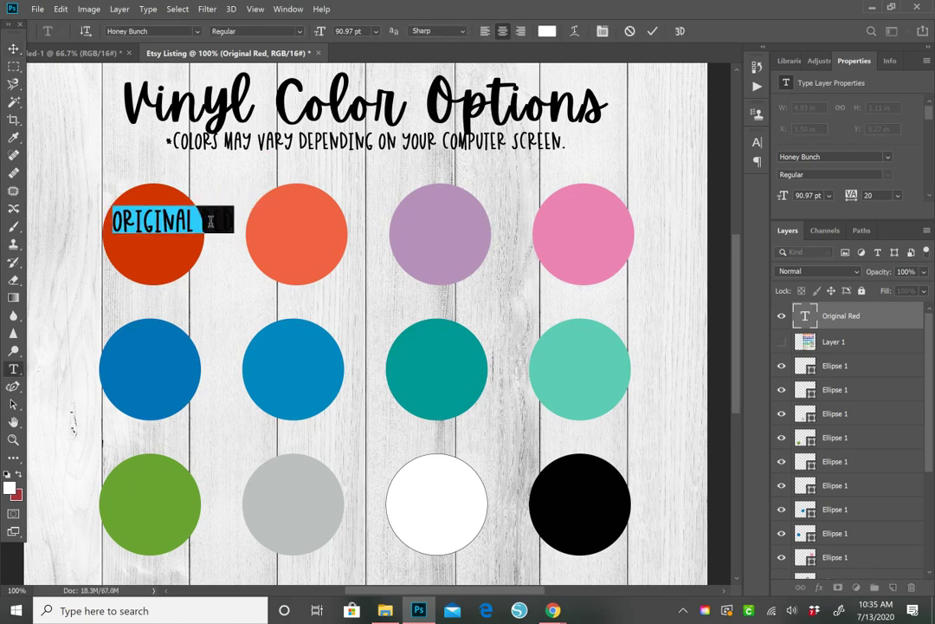
text(Orange)
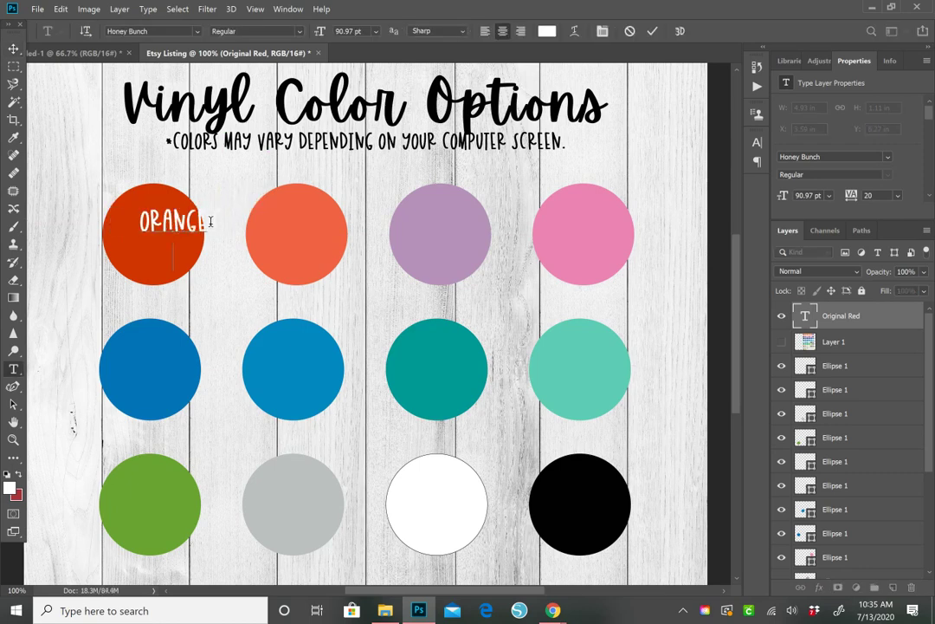
text(Red)
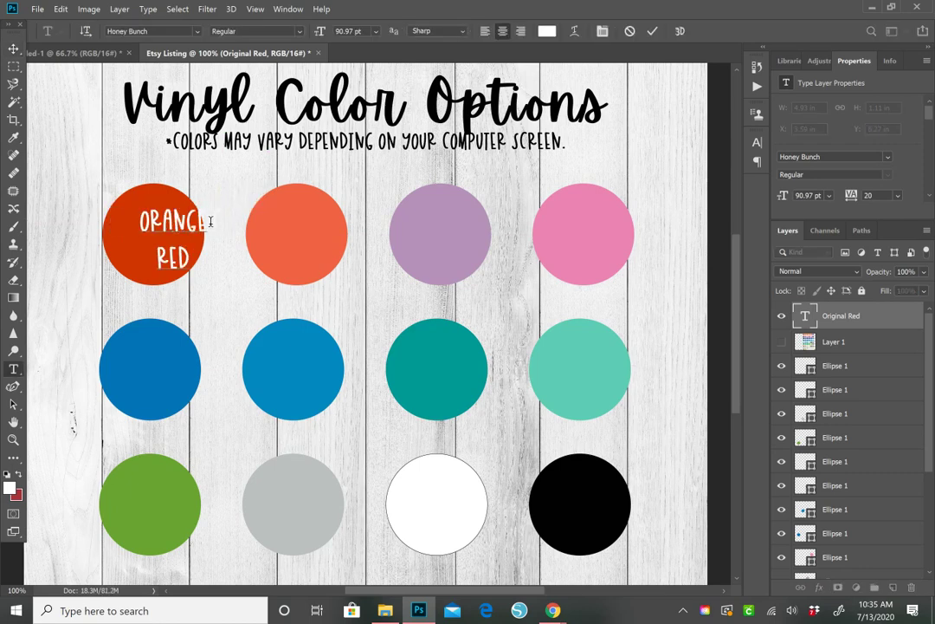
click(13, 50)
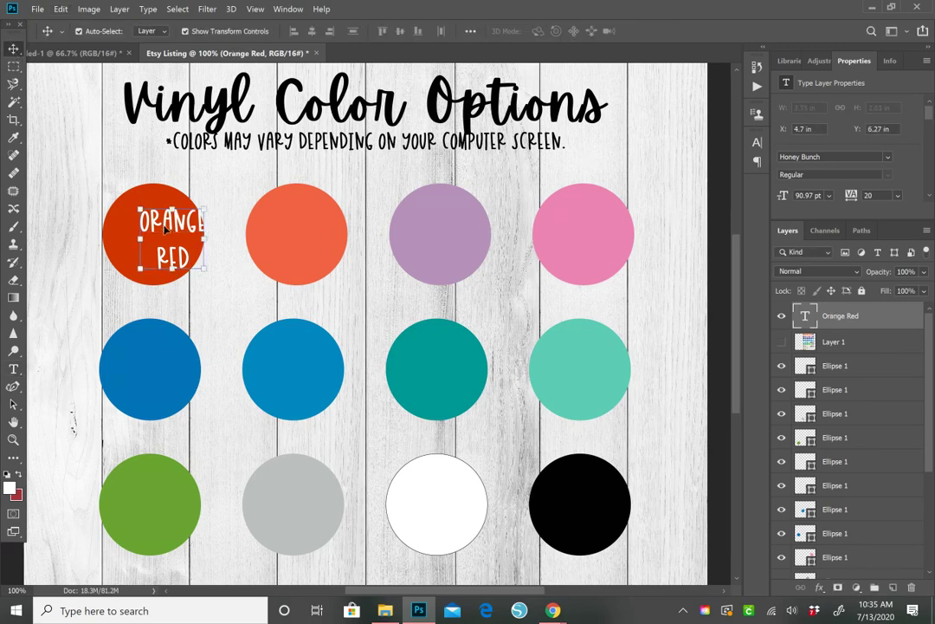
drag(141, 195, 147, 227)
Copy the Orange Red label and place a duplicate on the salmon circle.
click(59, 392)
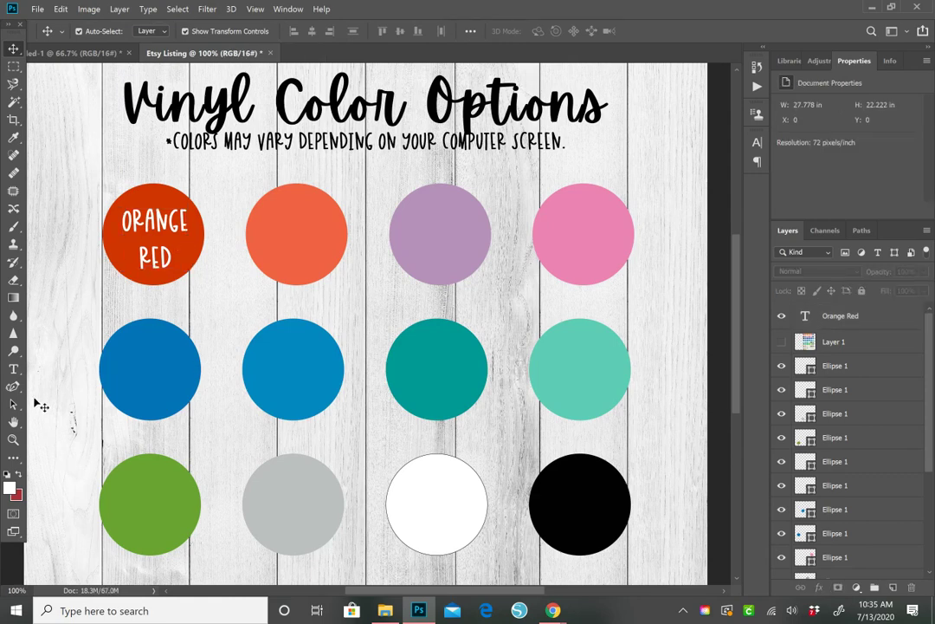
right_click(171, 267)
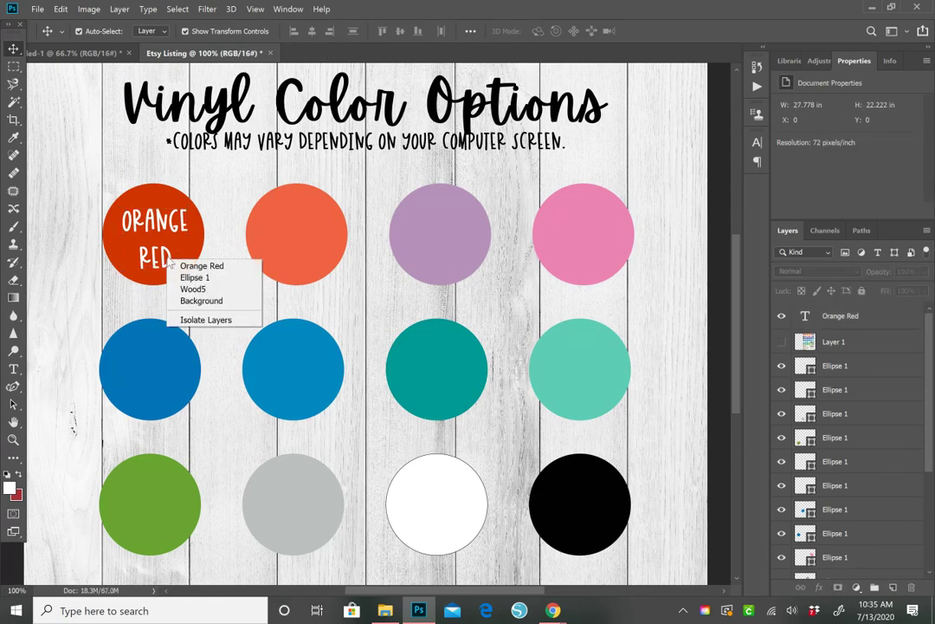
click(201, 266)
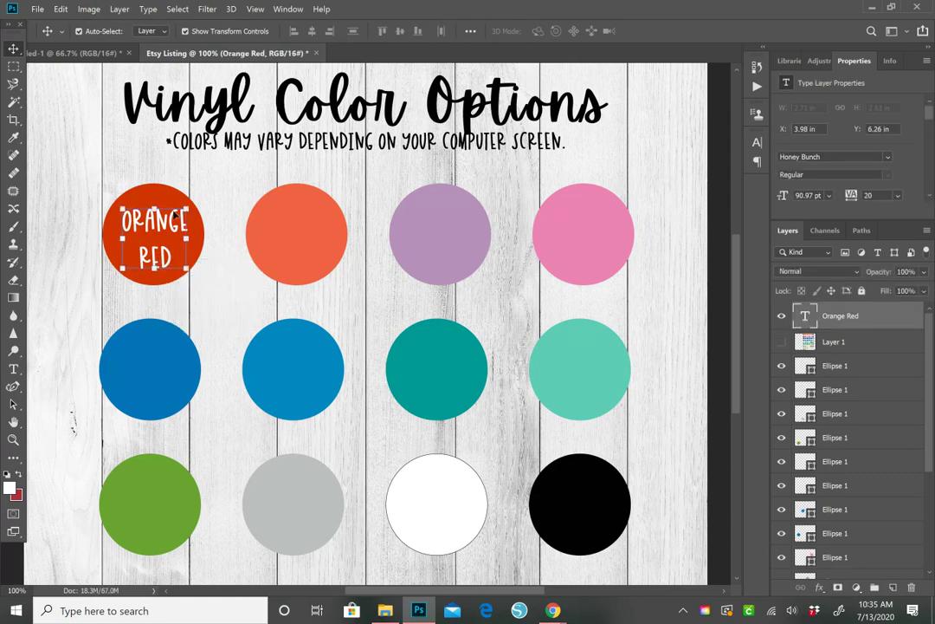
key(ctrl+c)
key(ctrl+v)
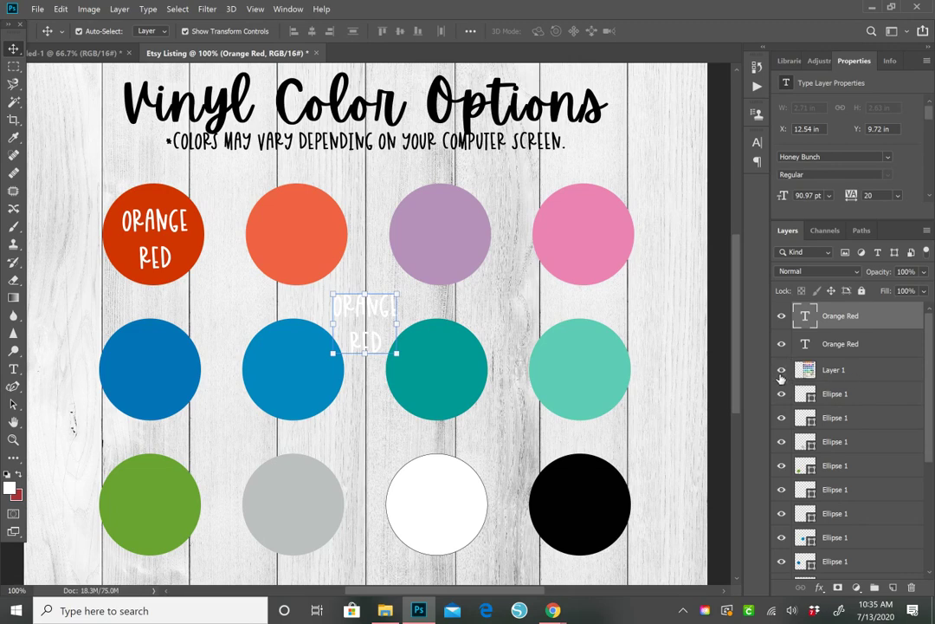
click(781, 370)
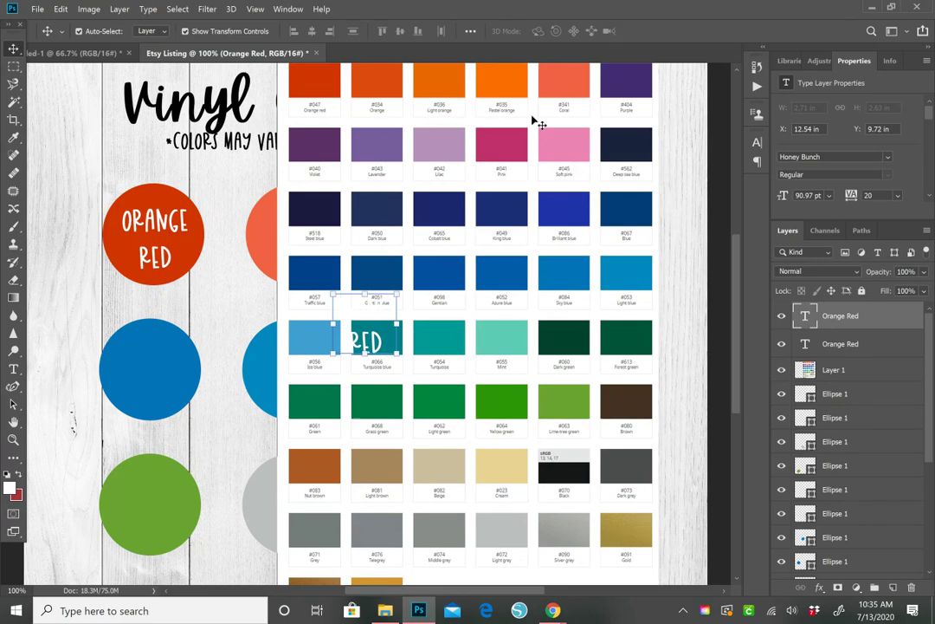
click(782, 369)
drag(359, 346, 291, 260)
Retype the duplicate label as 'Coral' and centre it in the salmon circle.
key(t)
click(291, 259)
key(ctrl+a)
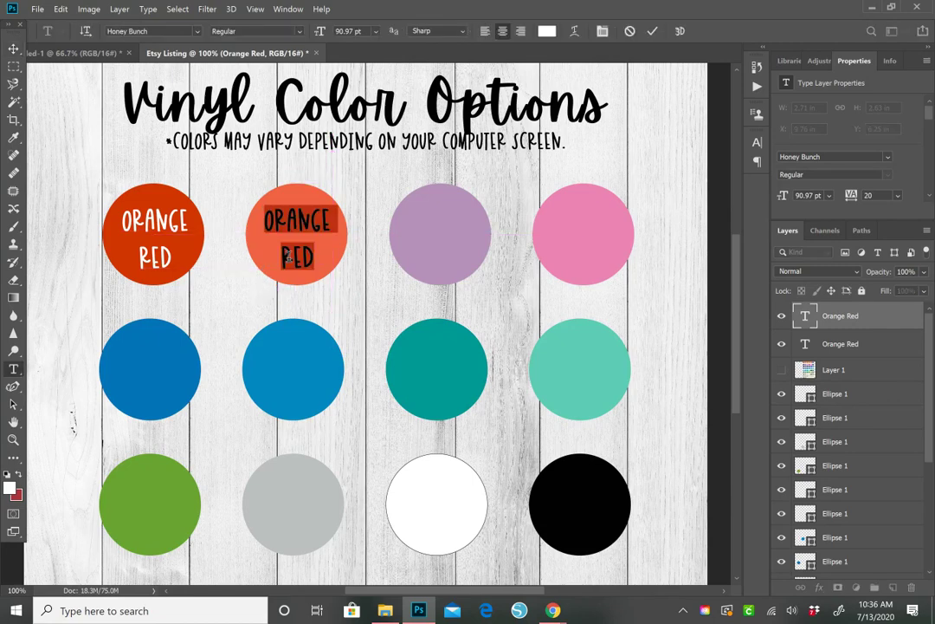
click(289, 257)
key(ctrl+a)
text(Coral)
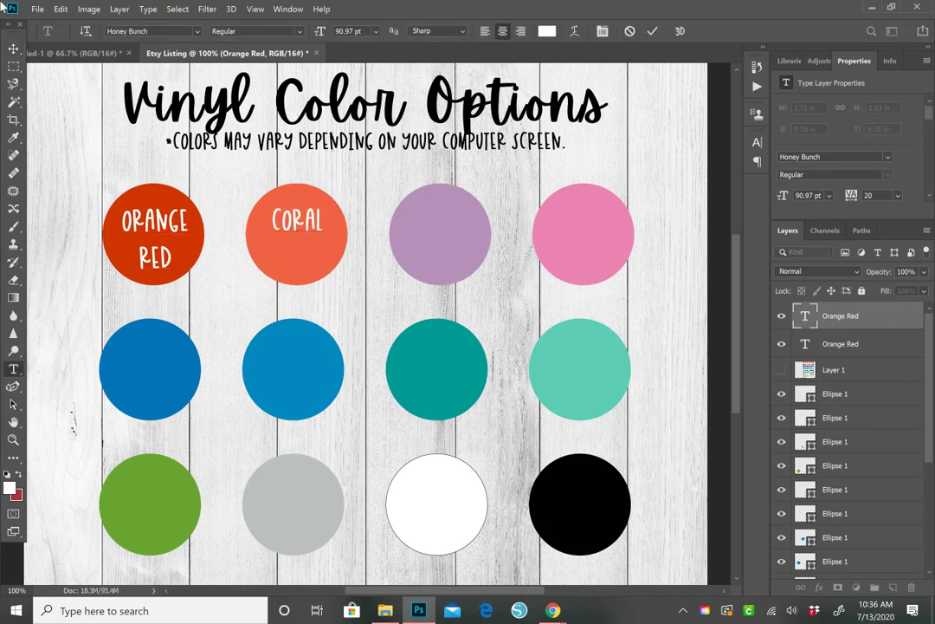
click(13, 48)
mouse_move(309, 219)
mouse_down()
mouse_move(310, 204)
mouse_move(309, 236)
mouse_move(313, 203)
mouse_move(312, 235)
mouse_up()
Paste another label onto the purple circle, retype it 'Lilac' and centre it.
key(ctrl+v)
drag(375, 313, 448, 241)
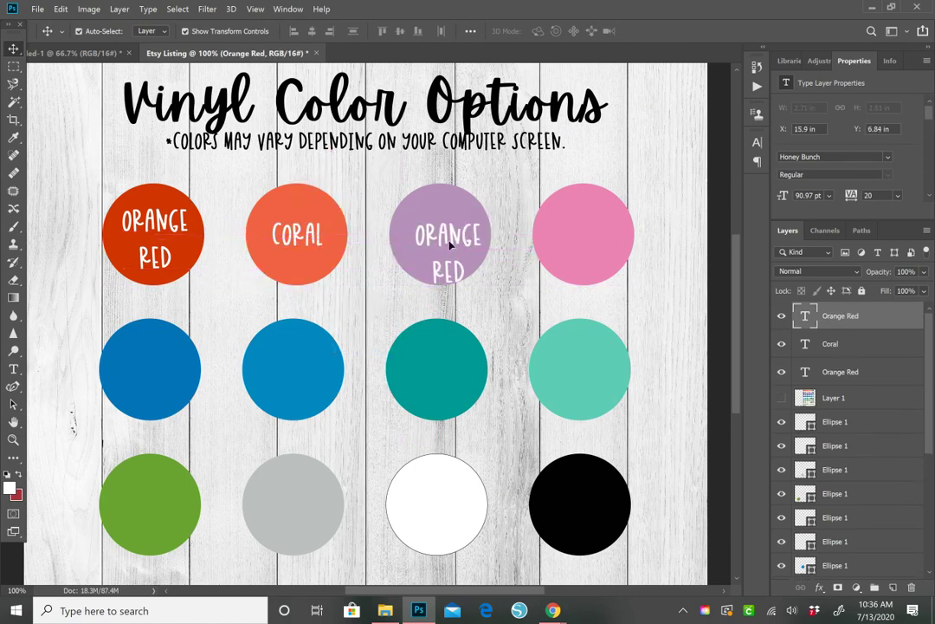
double_click(449, 240)
key(ctrl+a)
text(Lil)
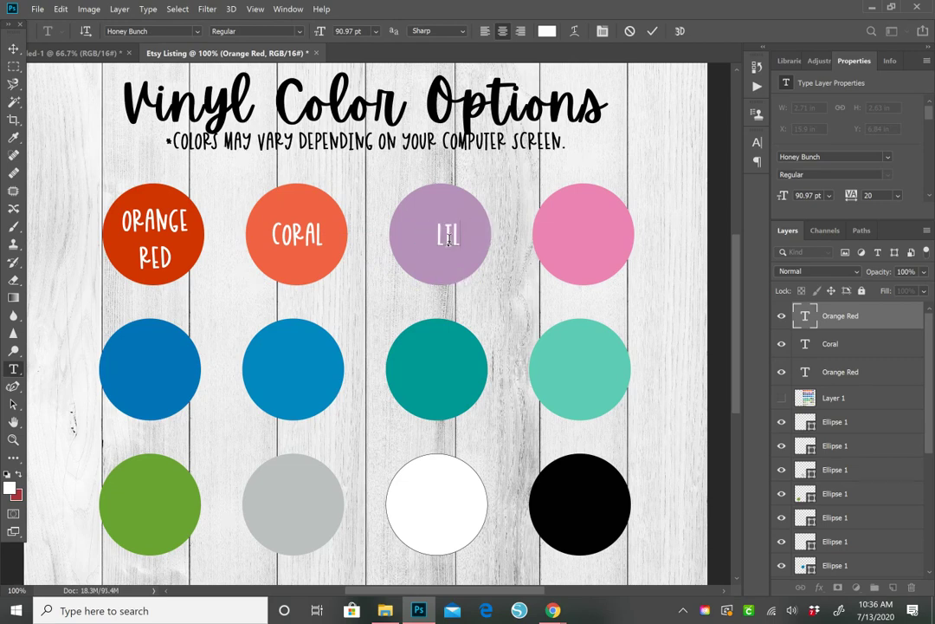
text(ac)
click(14, 48)
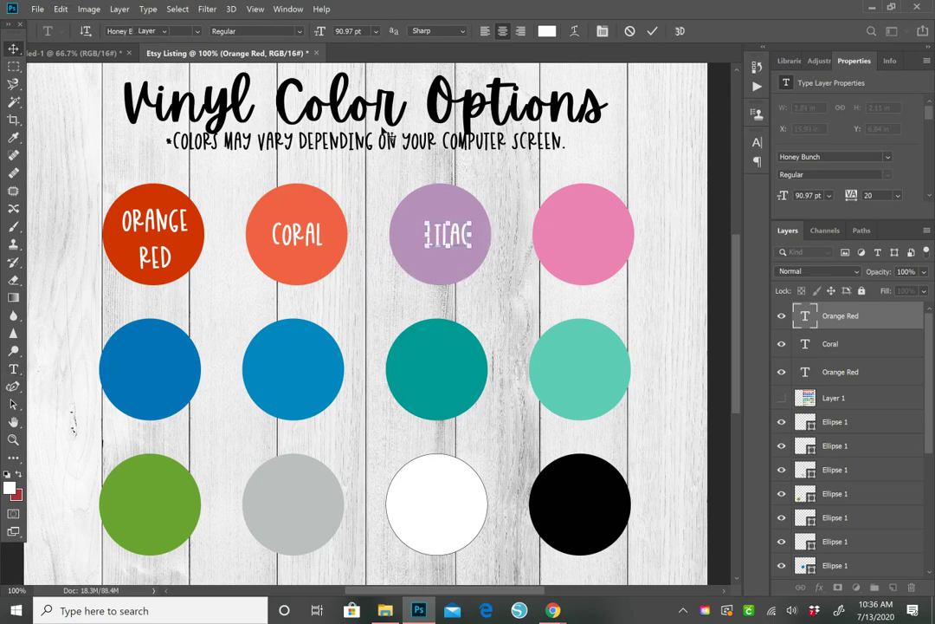
drag(460, 232, 447, 238)
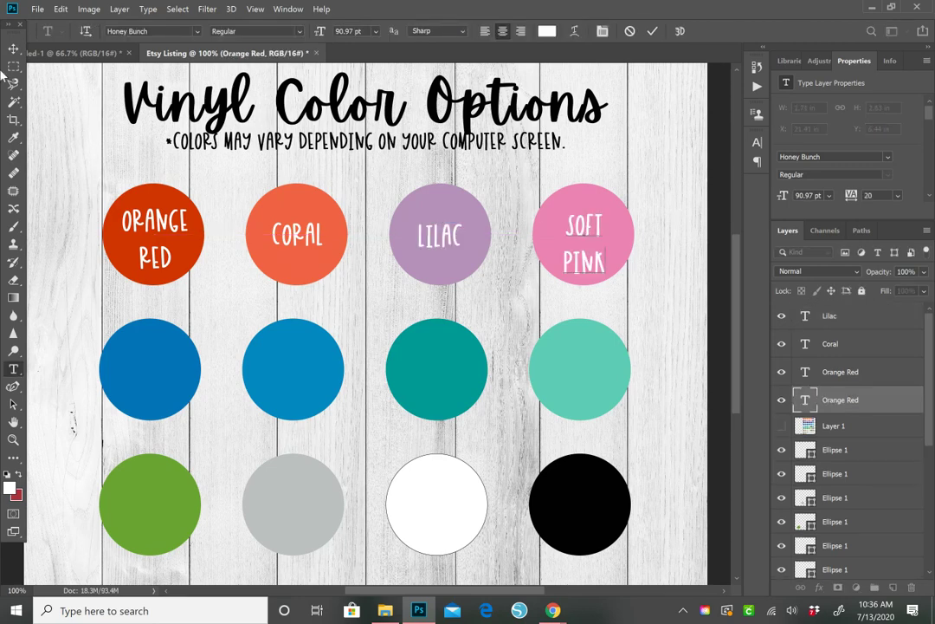
Position the SOFT PINK and GRAY labels centrally within their circles.
click(13, 48)
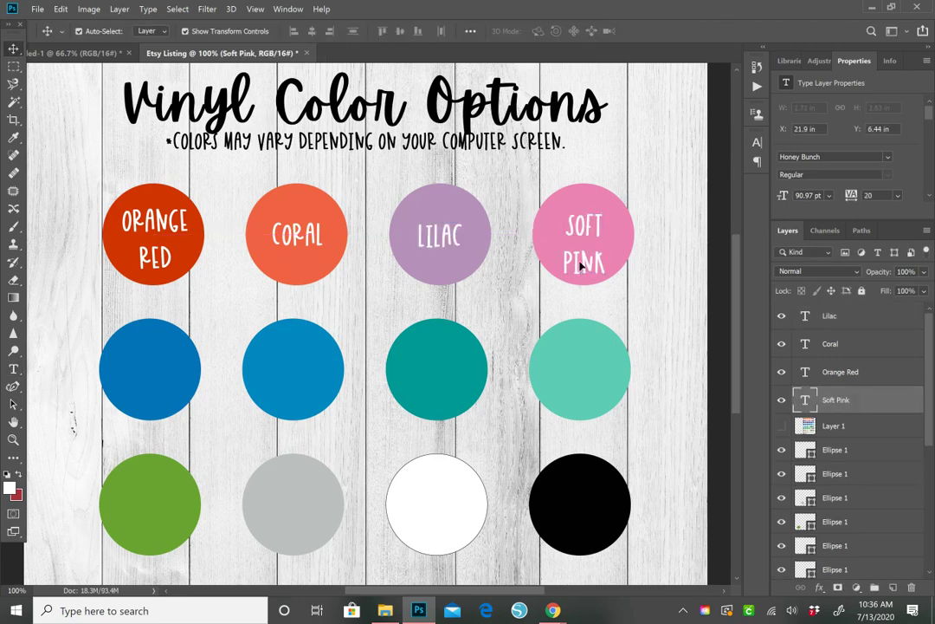
drag(580, 265, 592, 241)
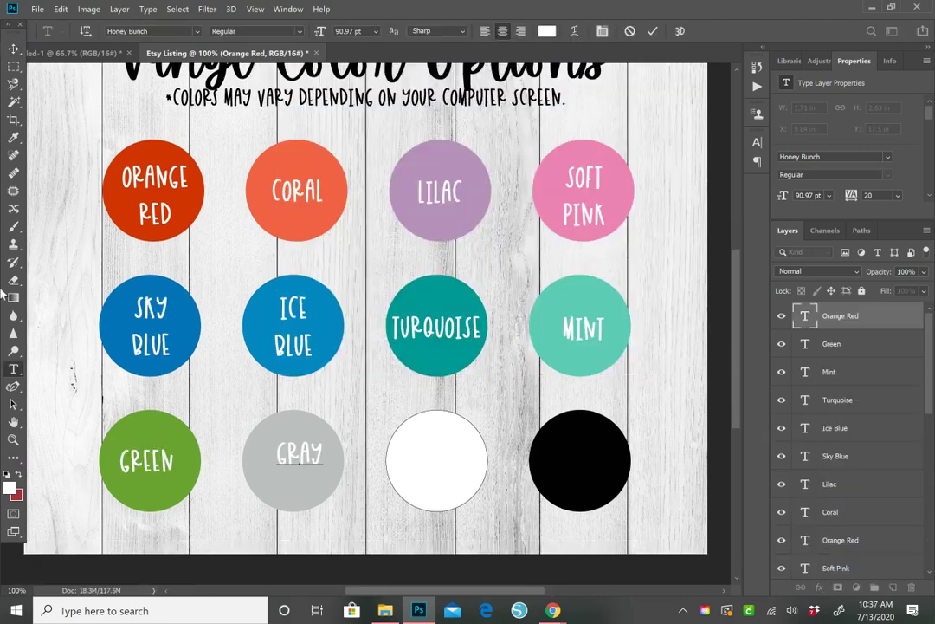
click(13, 47)
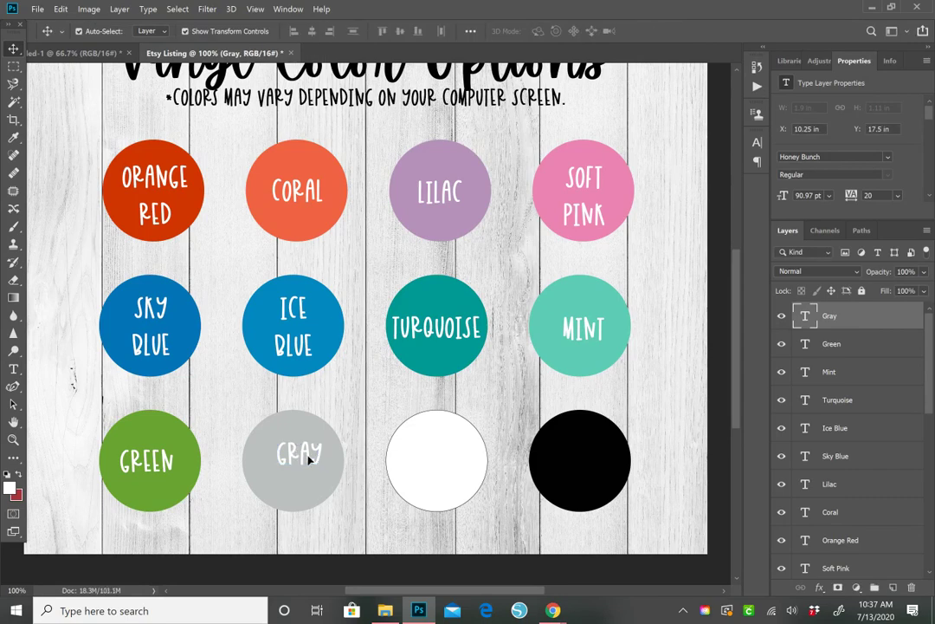
drag(305, 456, 306, 467)
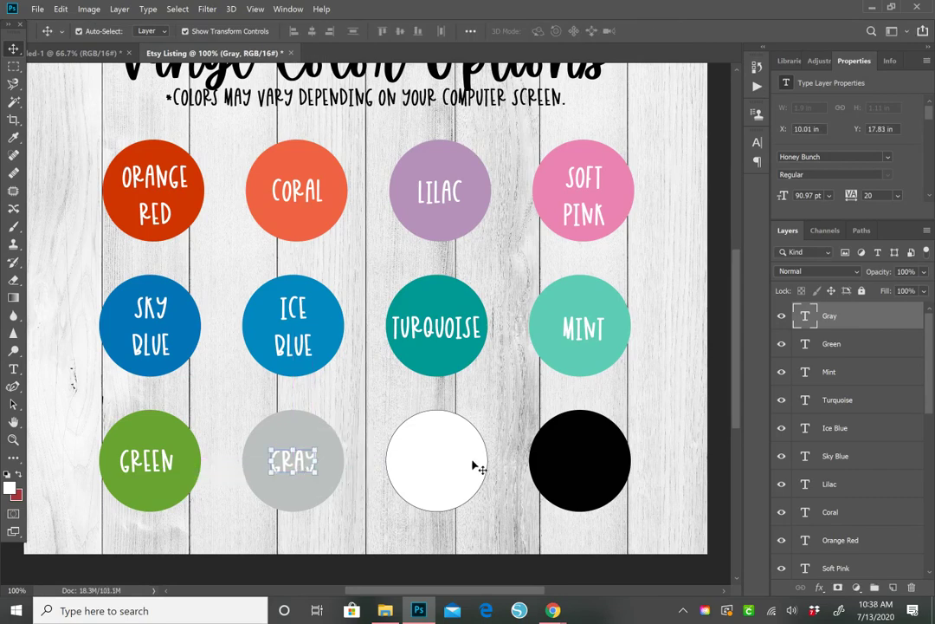
key(ctrl+v)
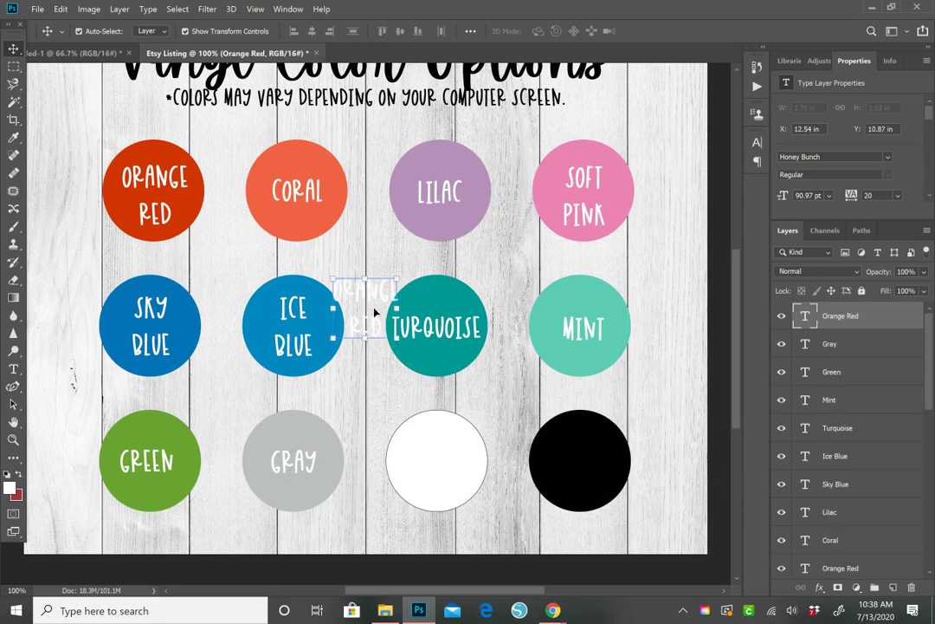
Label the white circle 'White' in black text and centre it.
drag(375, 312, 444, 482)
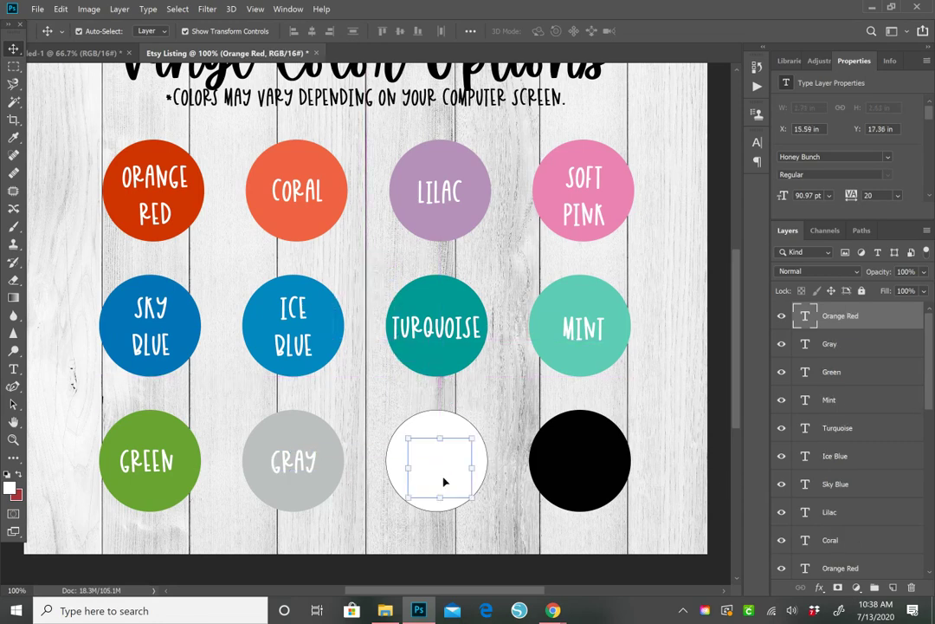
double_click(444, 482)
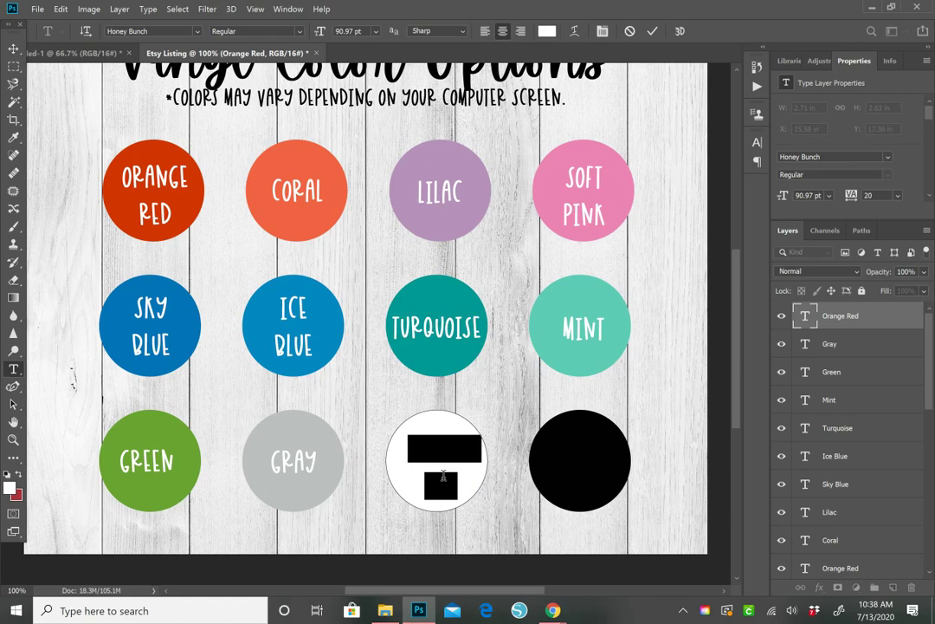
key(BackSpace)
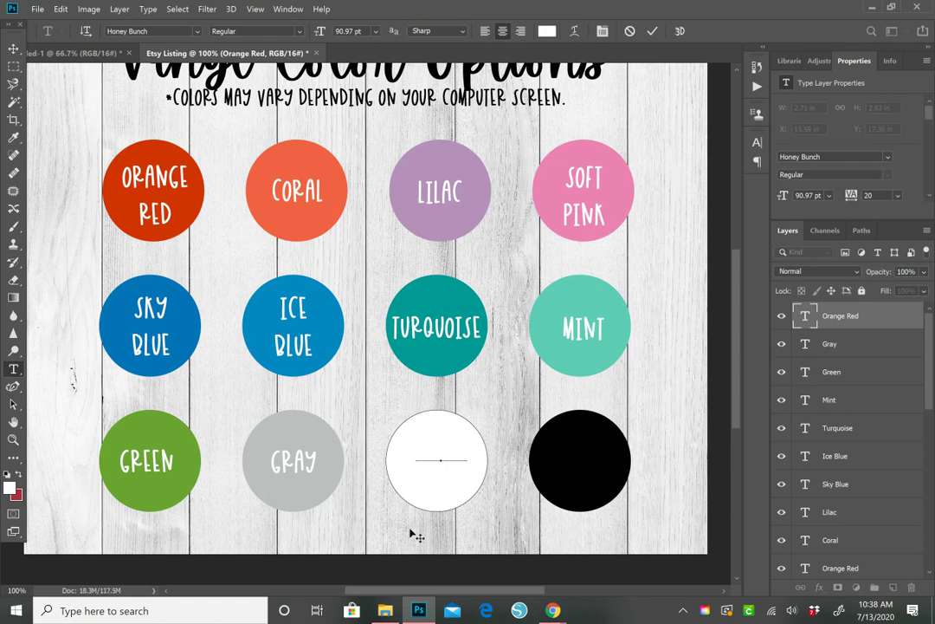
text(White)
key(ctrl+a)
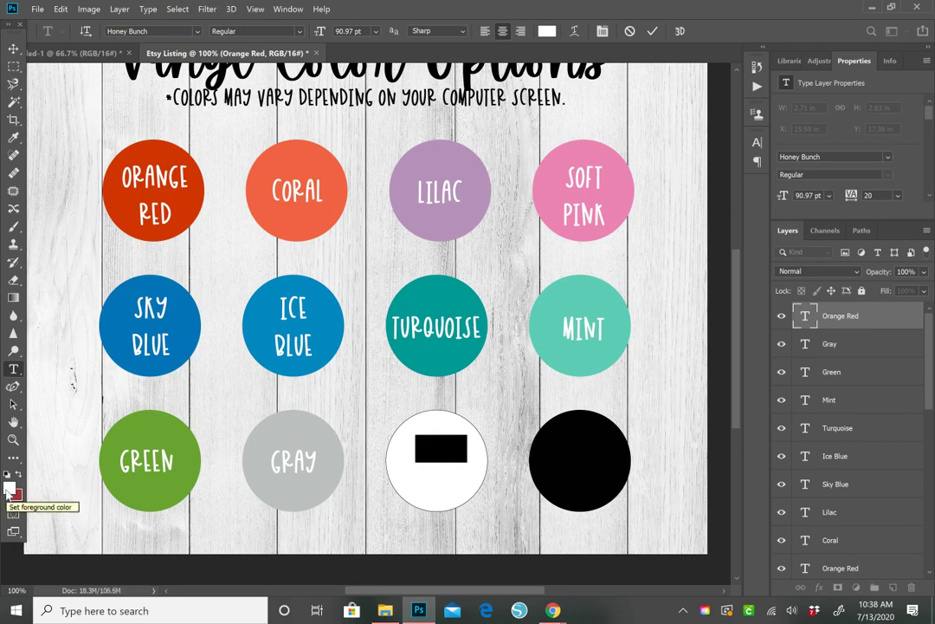
click(8, 490)
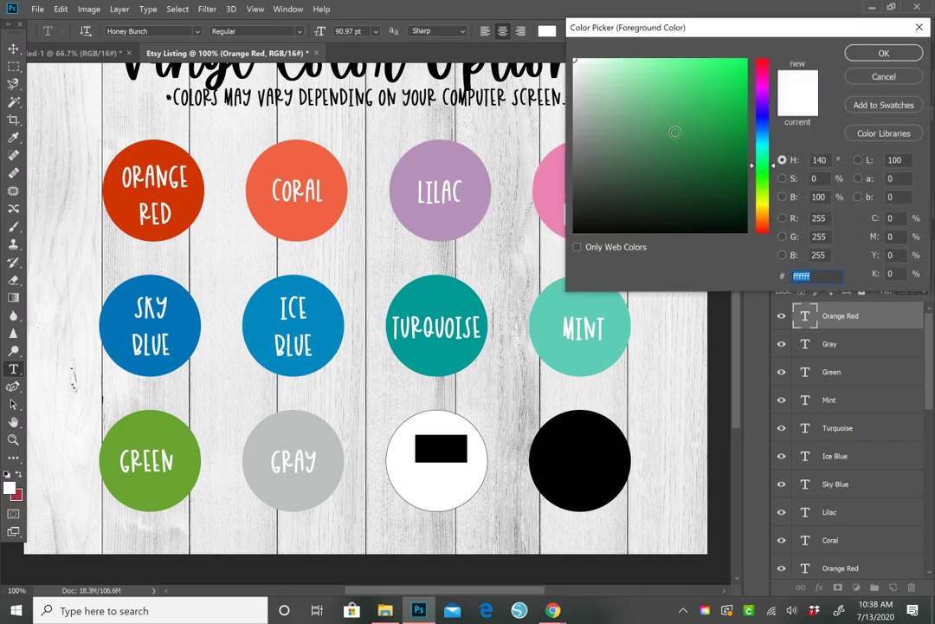
mouse_move(711, 116)
mouse_down()
mouse_move(666, 181)
mouse_move(553, 247)
mouse_up()
key(Return)
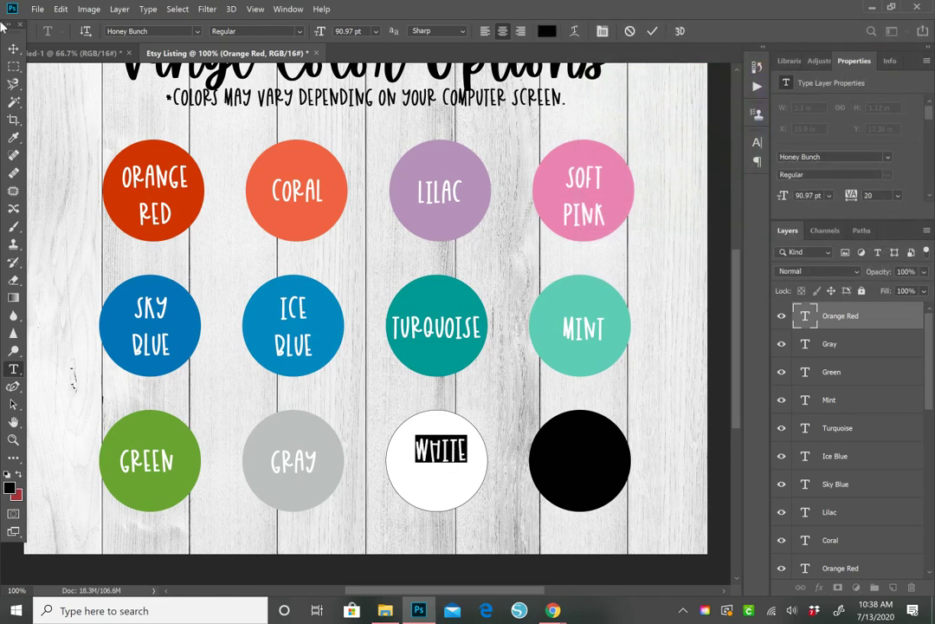
click(13, 47)
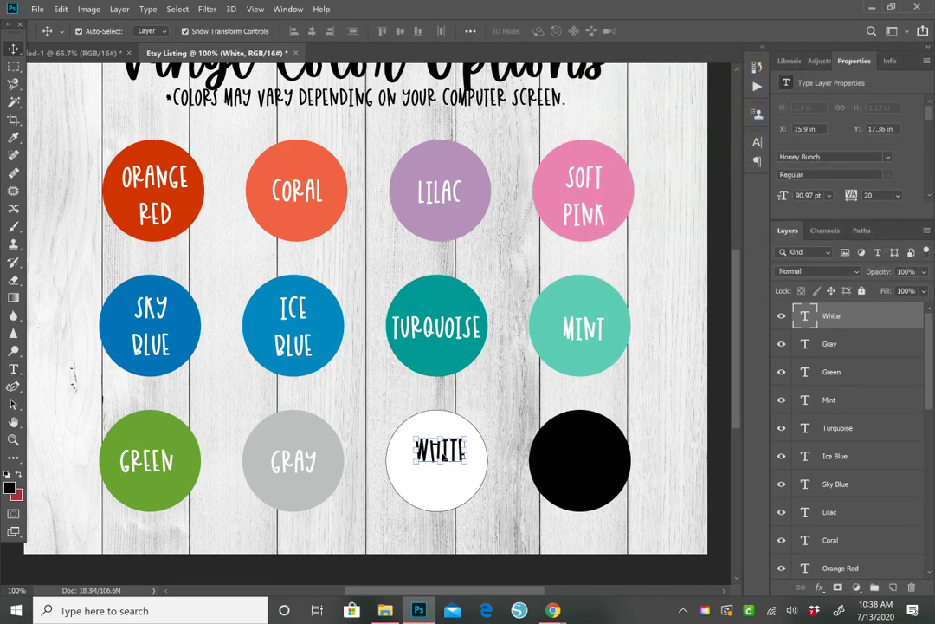
drag(439, 457, 442, 461)
Paste another label, retype it 'Black' and centre it on the black circle.
key(ctrl+v)
drag(376, 299, 578, 459)
double_click(578, 459)
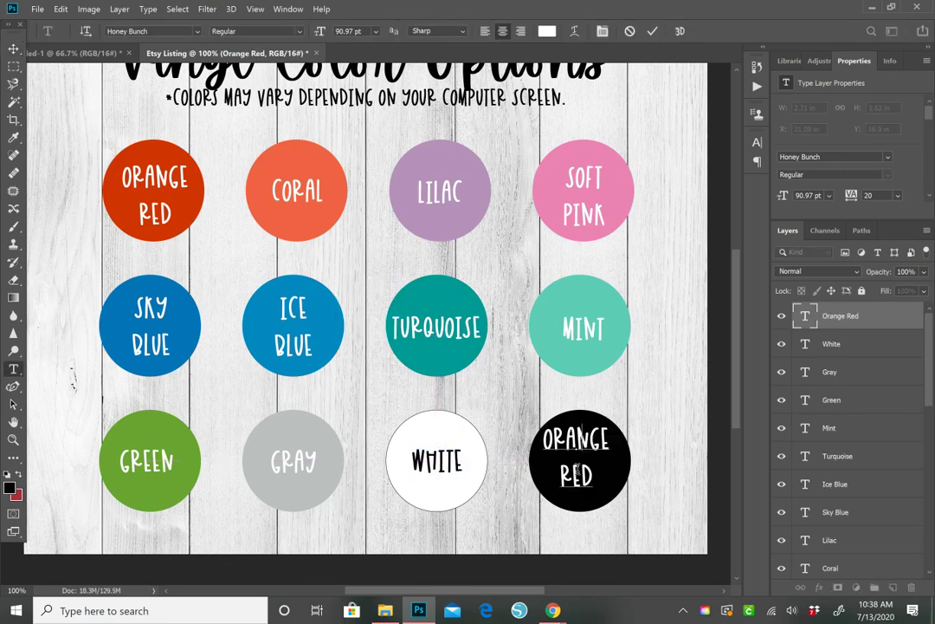
text(Black)
click(13, 48)
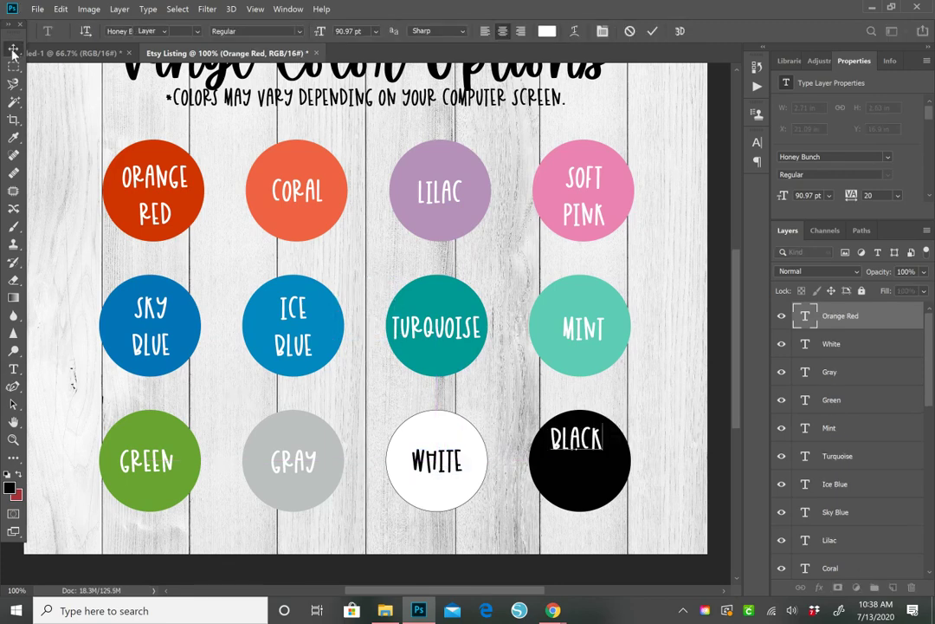
drag(578, 443, 585, 465)
click(407, 159)
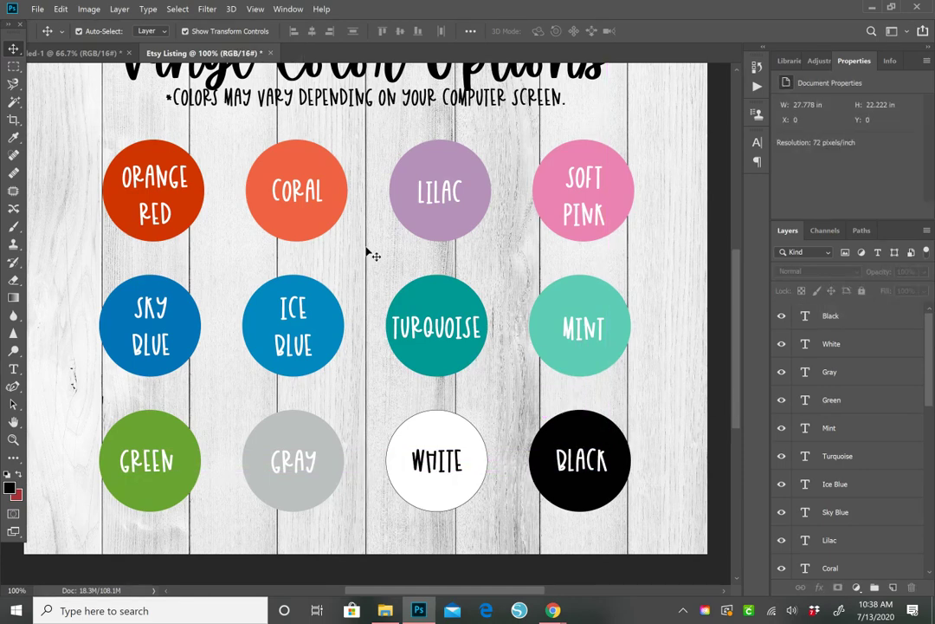
Delete the hidden Layer 1 holding the ORACAL chart.
key(ctrl+minus)
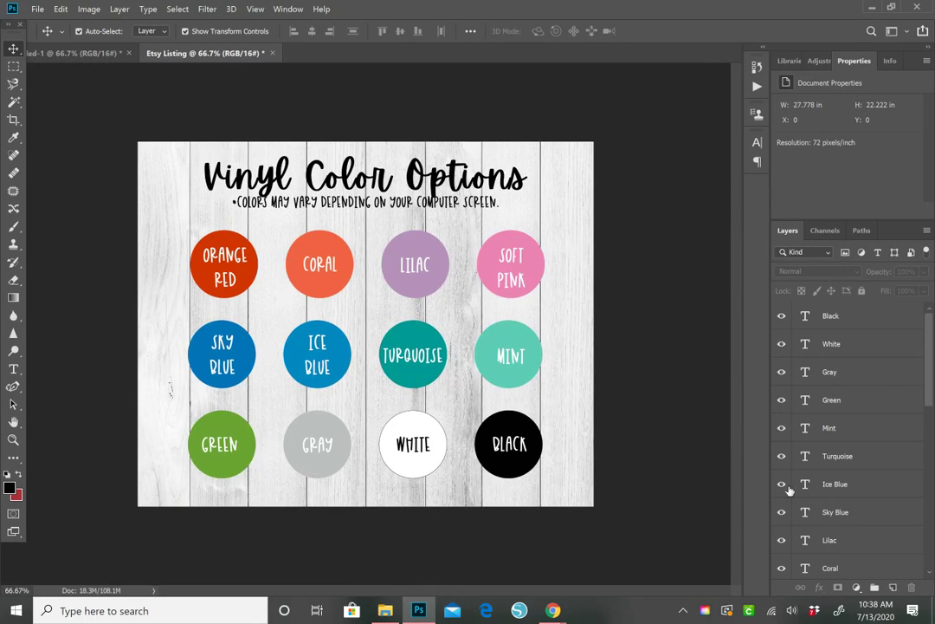
scroll(844, 351, down, 3)
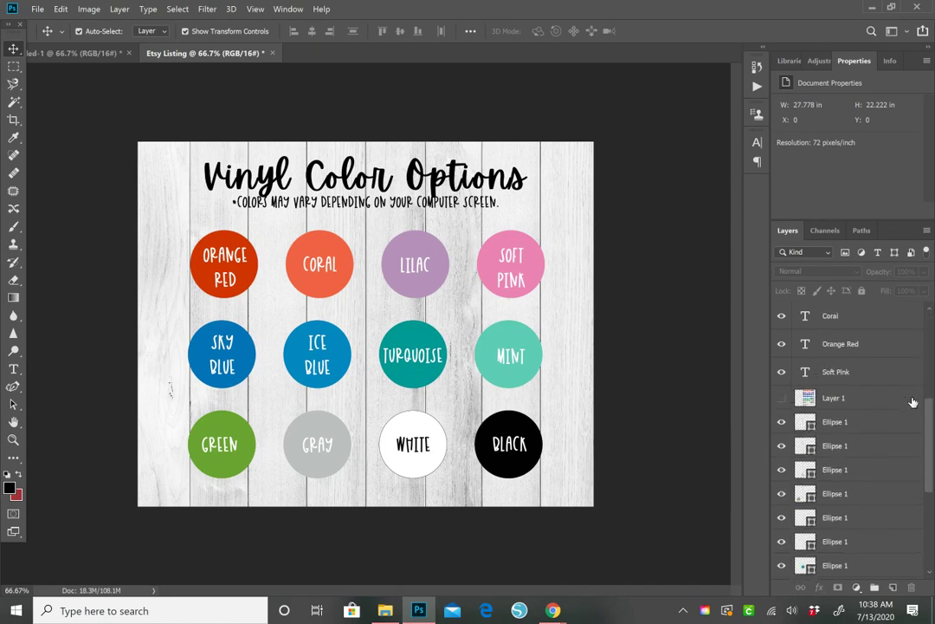
click(834, 397)
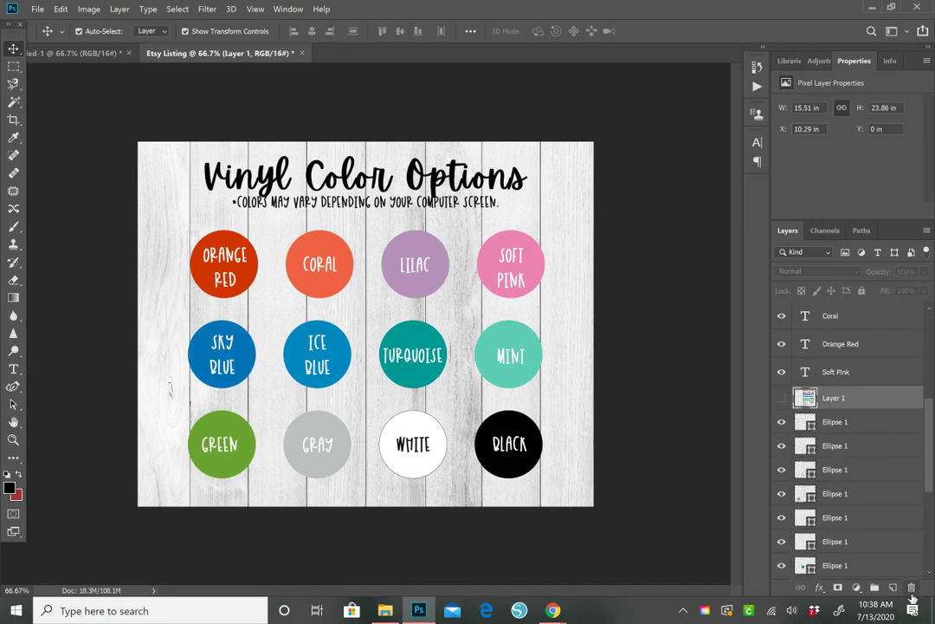
click(911, 588)
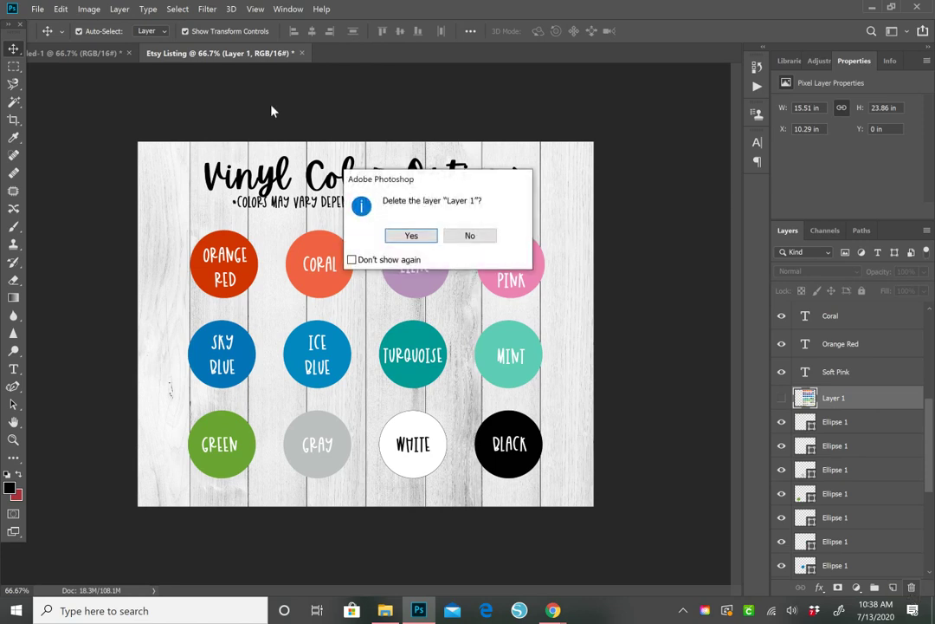
click(412, 235)
scroll(814, 435, up, 3)
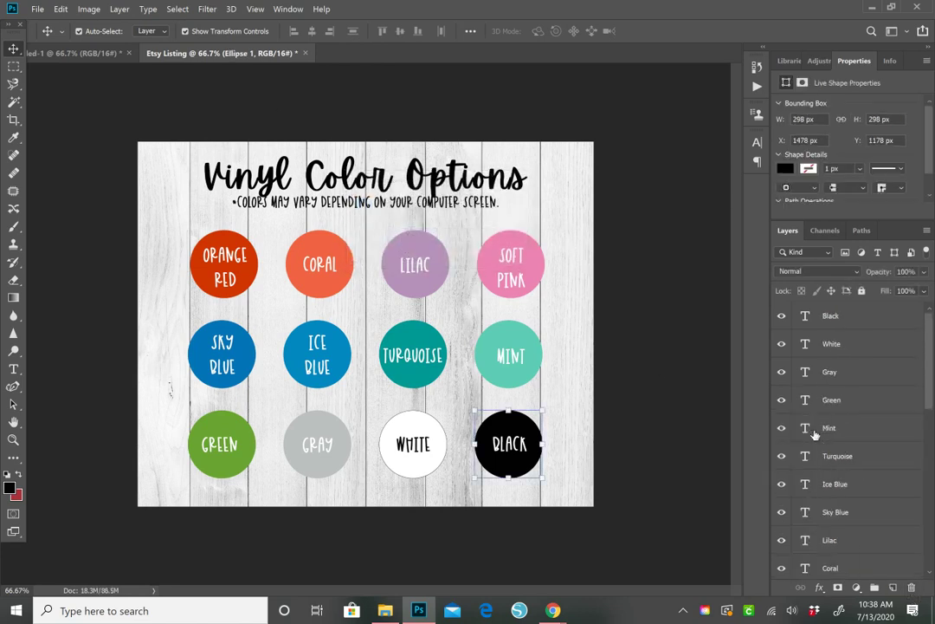
scroll(814, 435, down, 5)
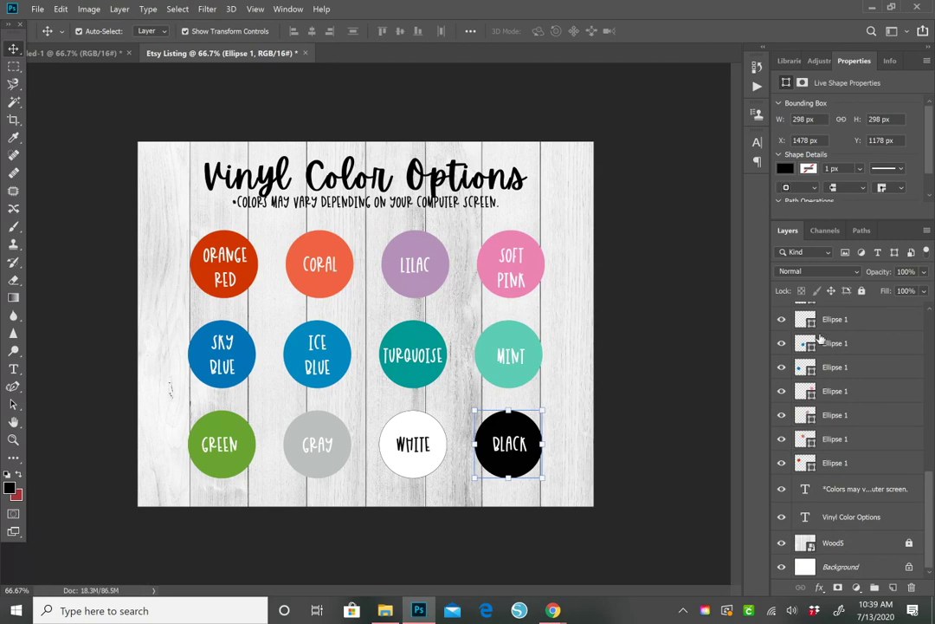
Add a new layer on top and flatten the image into a single Background layer.
click(603, 147)
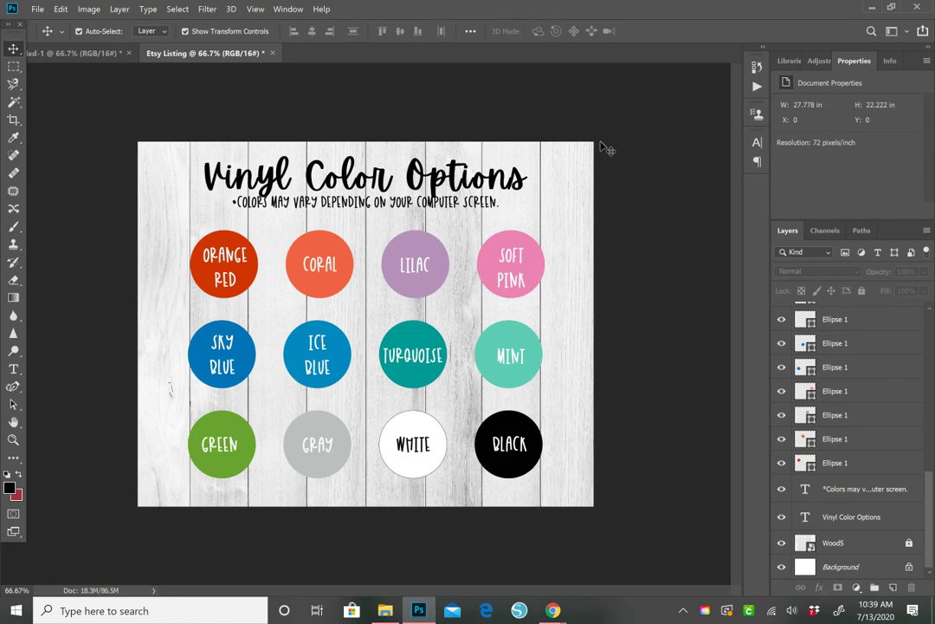
scroll(838, 468, up, 5)
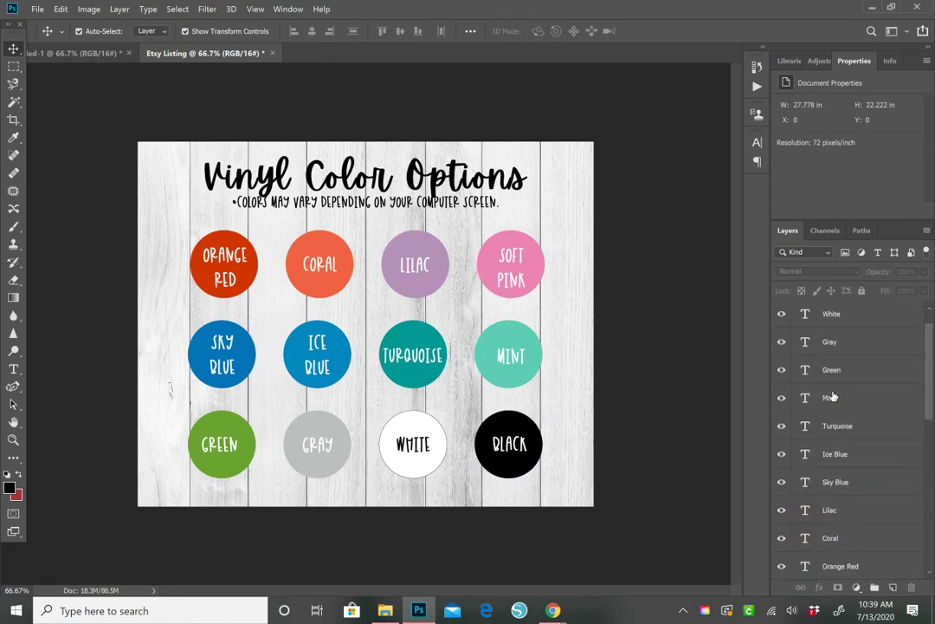
scroll(805, 364, up, 1)
click(793, 315)
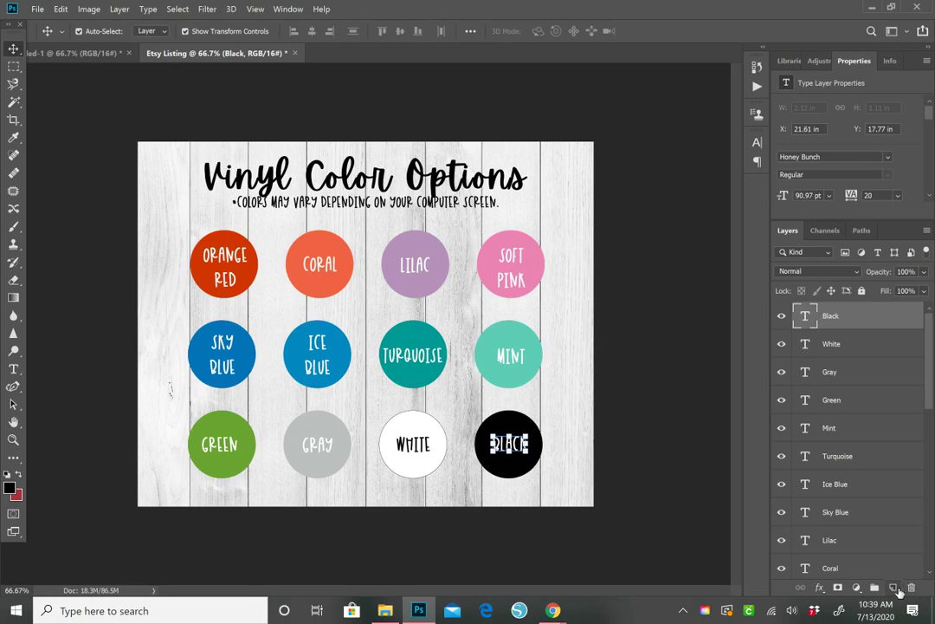
click(895, 588)
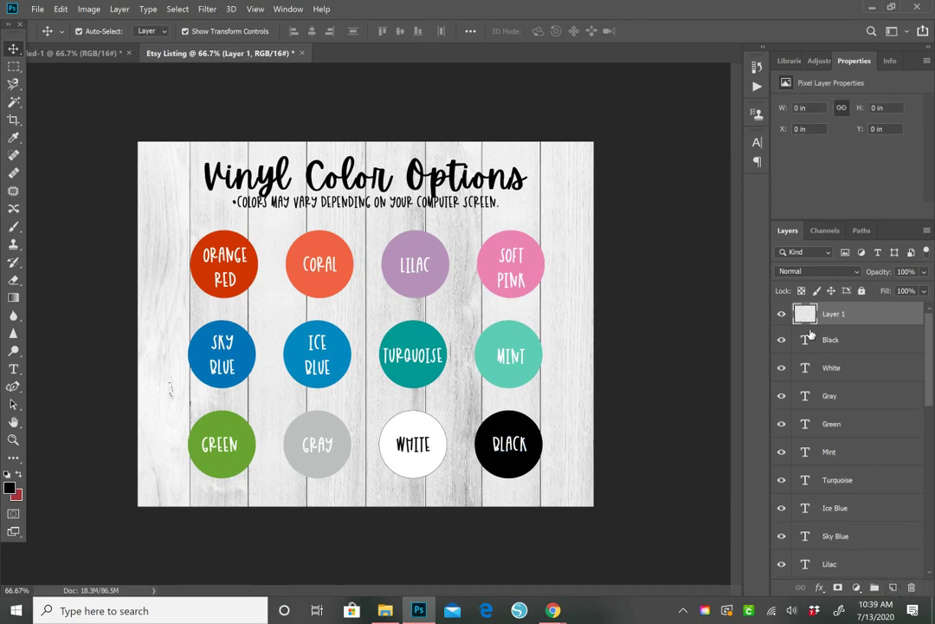
right_click(852, 319)
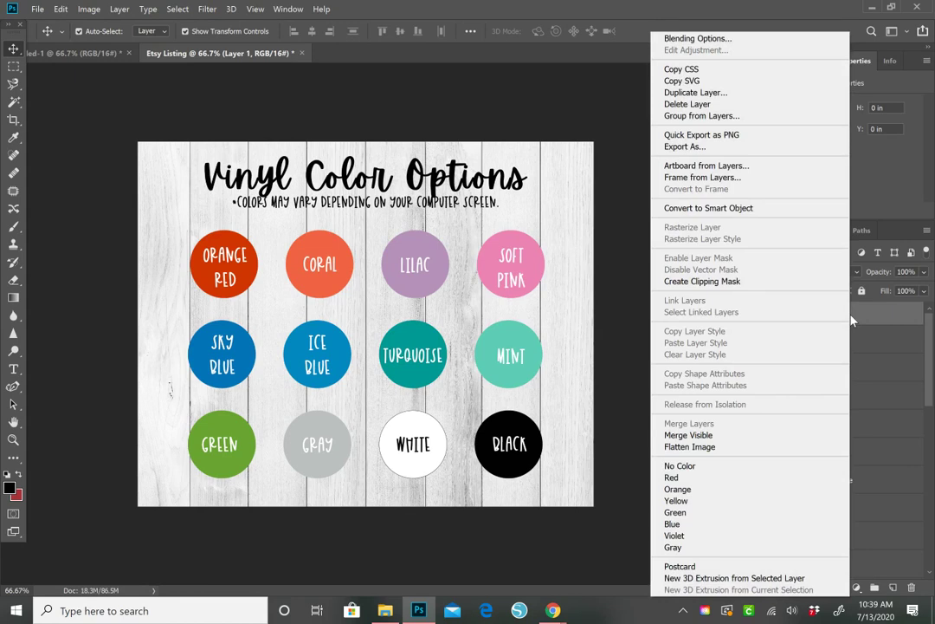
click(694, 448)
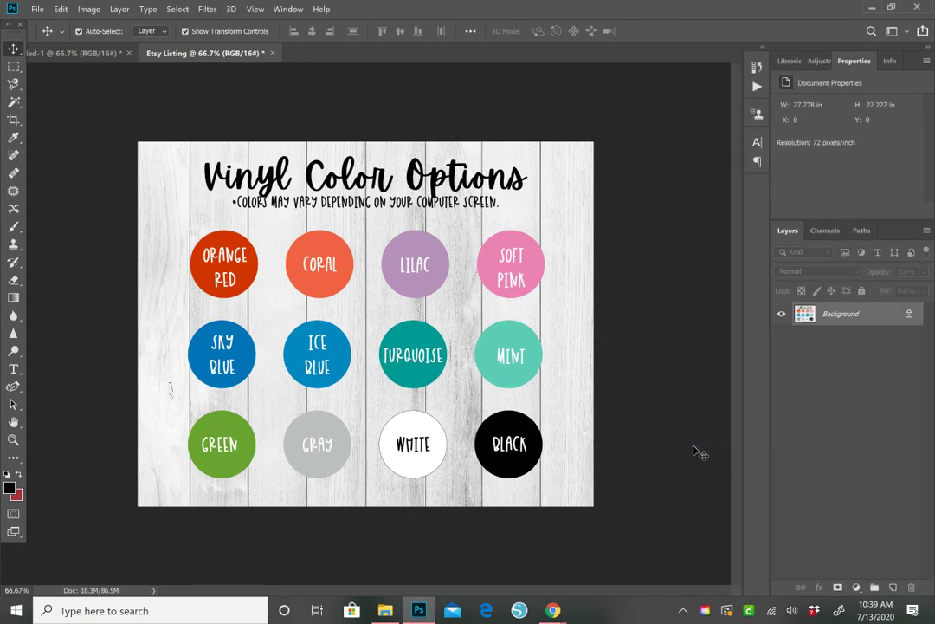
Save a copy as VinylColorChart in the OneDrive Desktop folder as a PNG with medium file size.
click(39, 10)
click(81, 154)
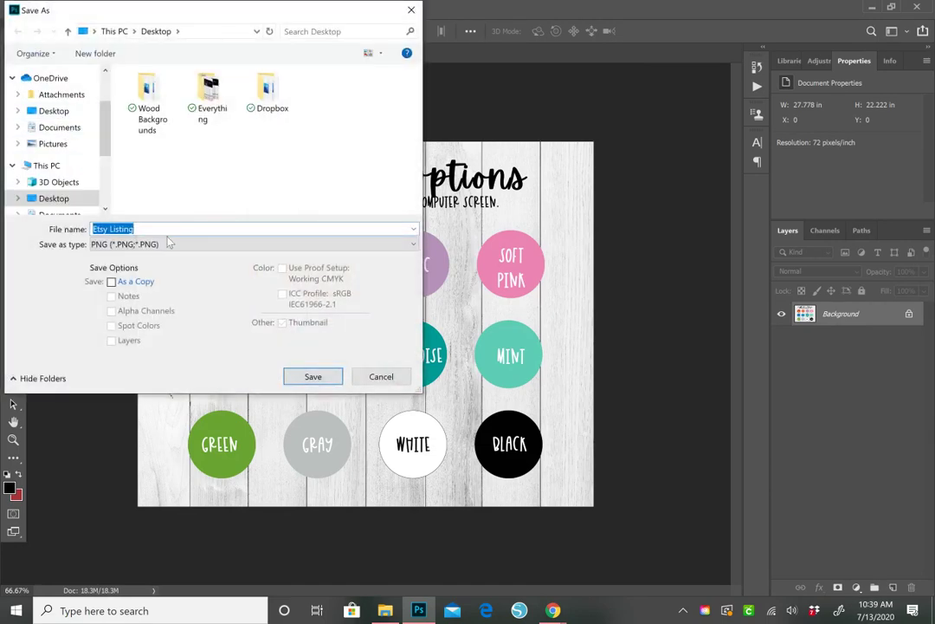
click(54, 110)
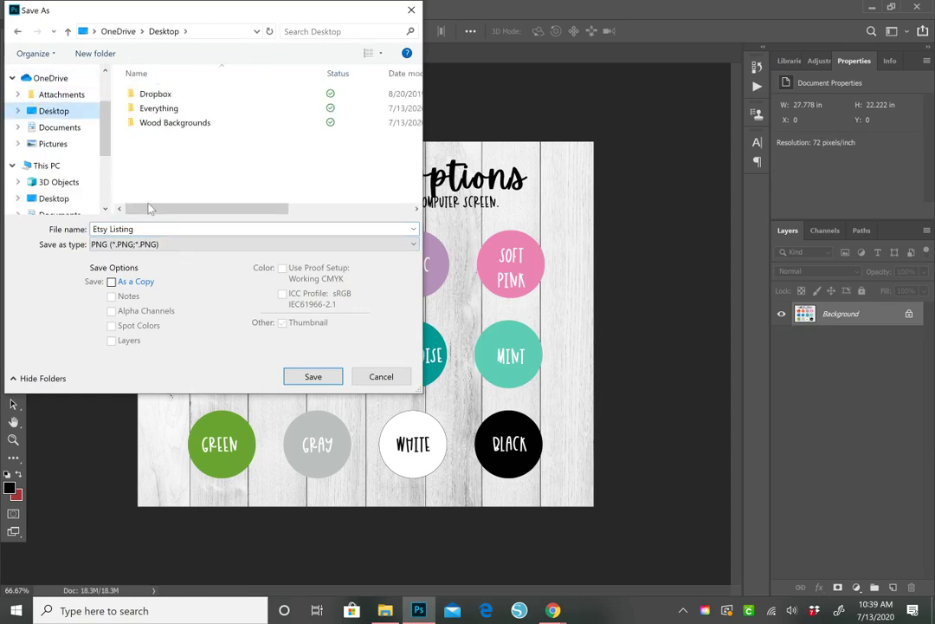
click(138, 229)
text(VinylColorChart)
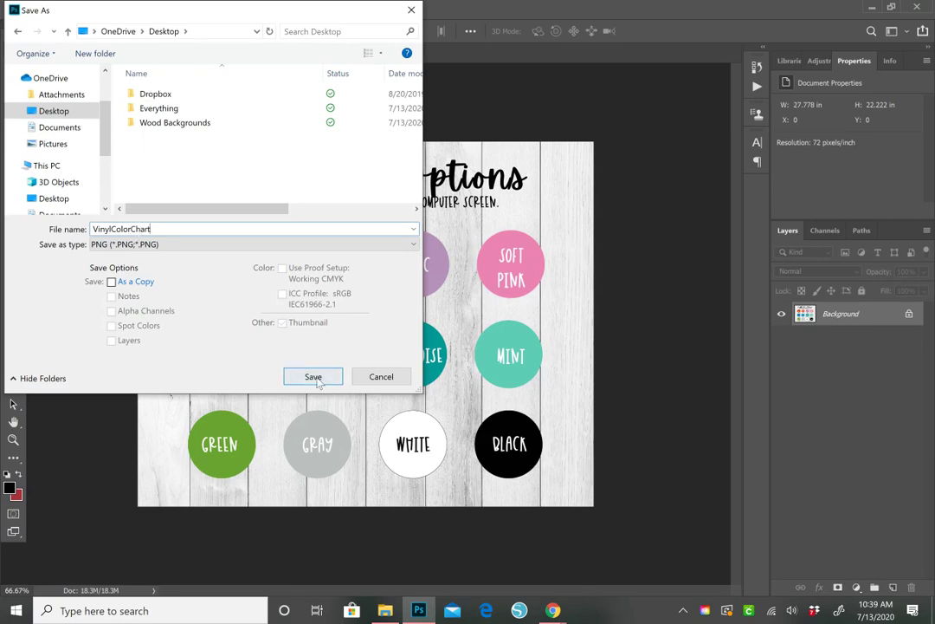
click(314, 378)
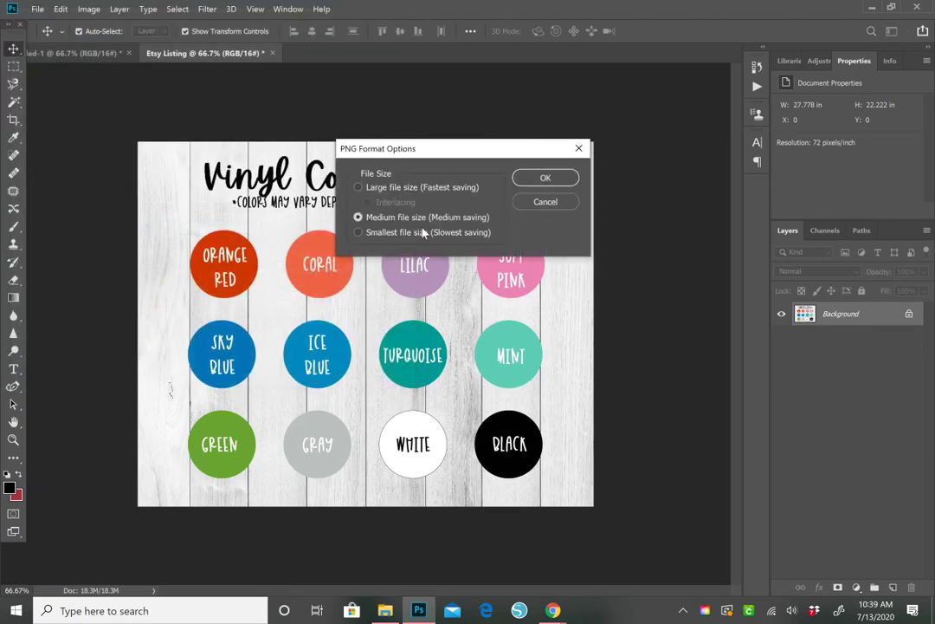
click(560, 185)
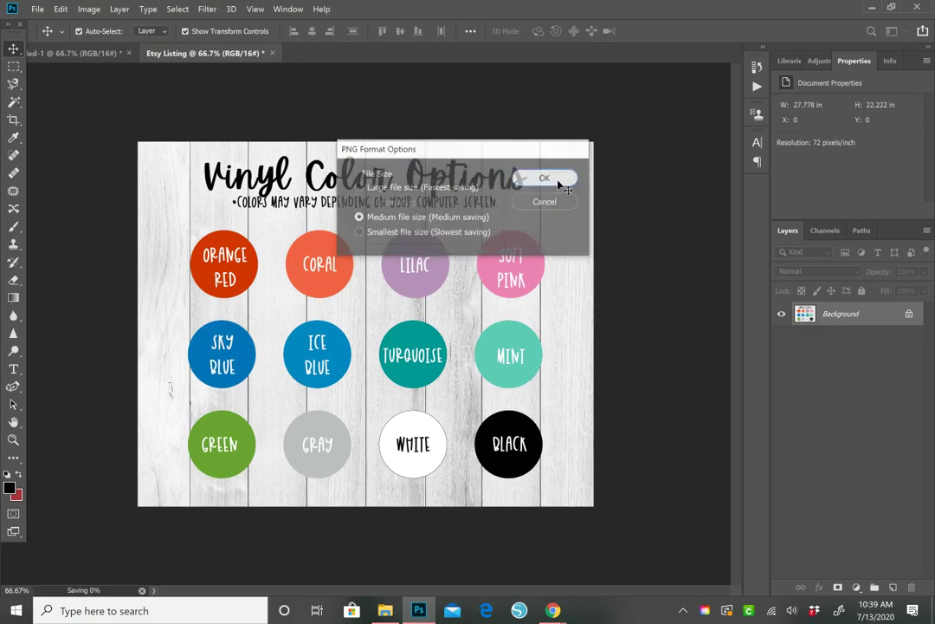